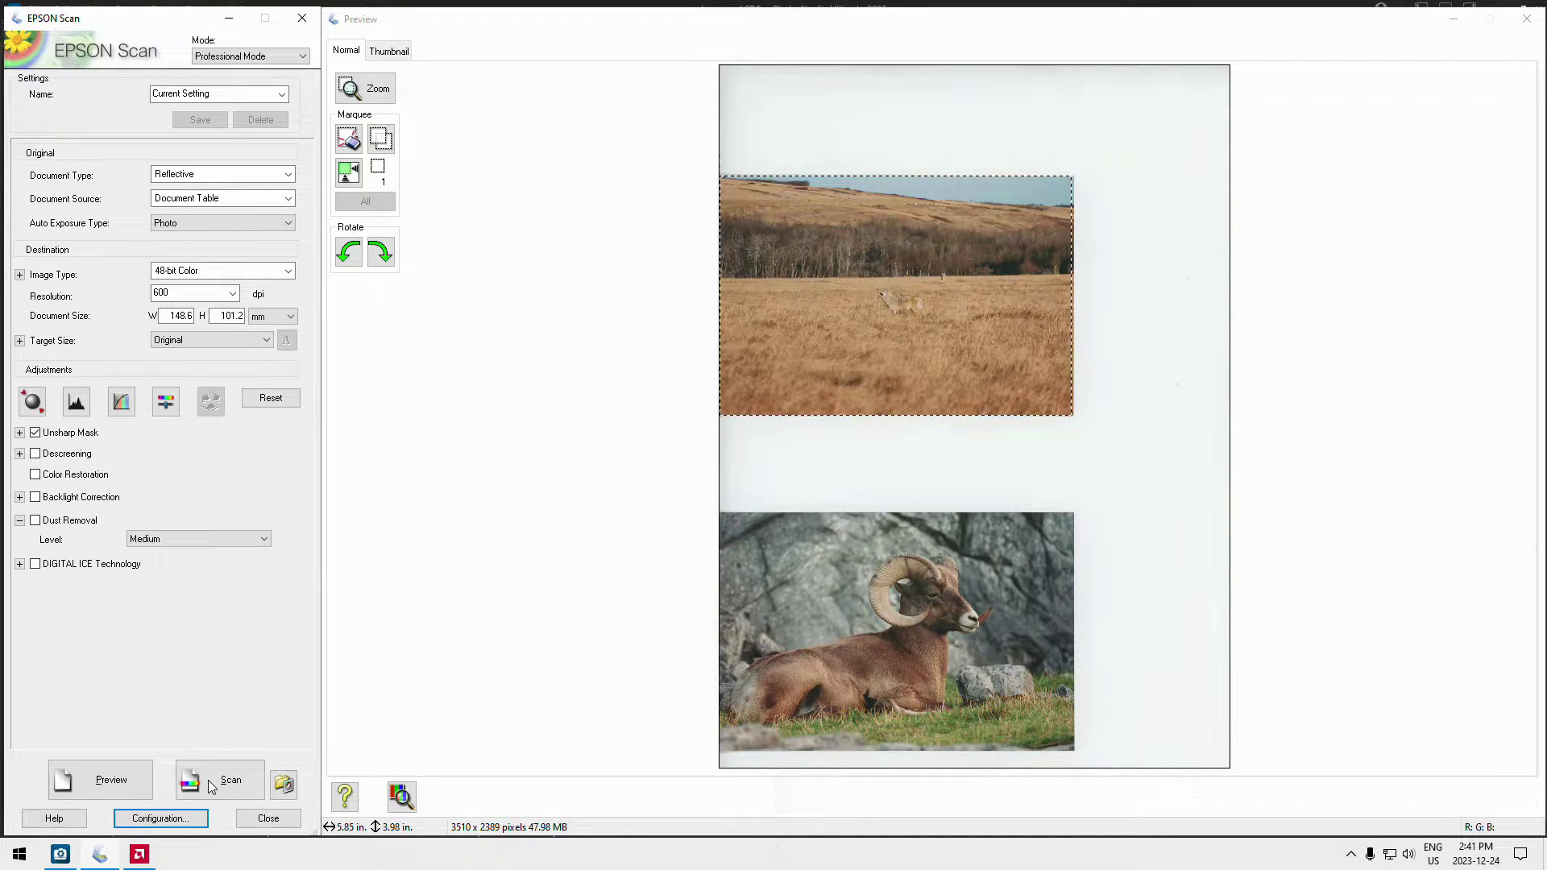
- Open File Save Settings and check the img prefix and 659 start number fields
click(290, 787)
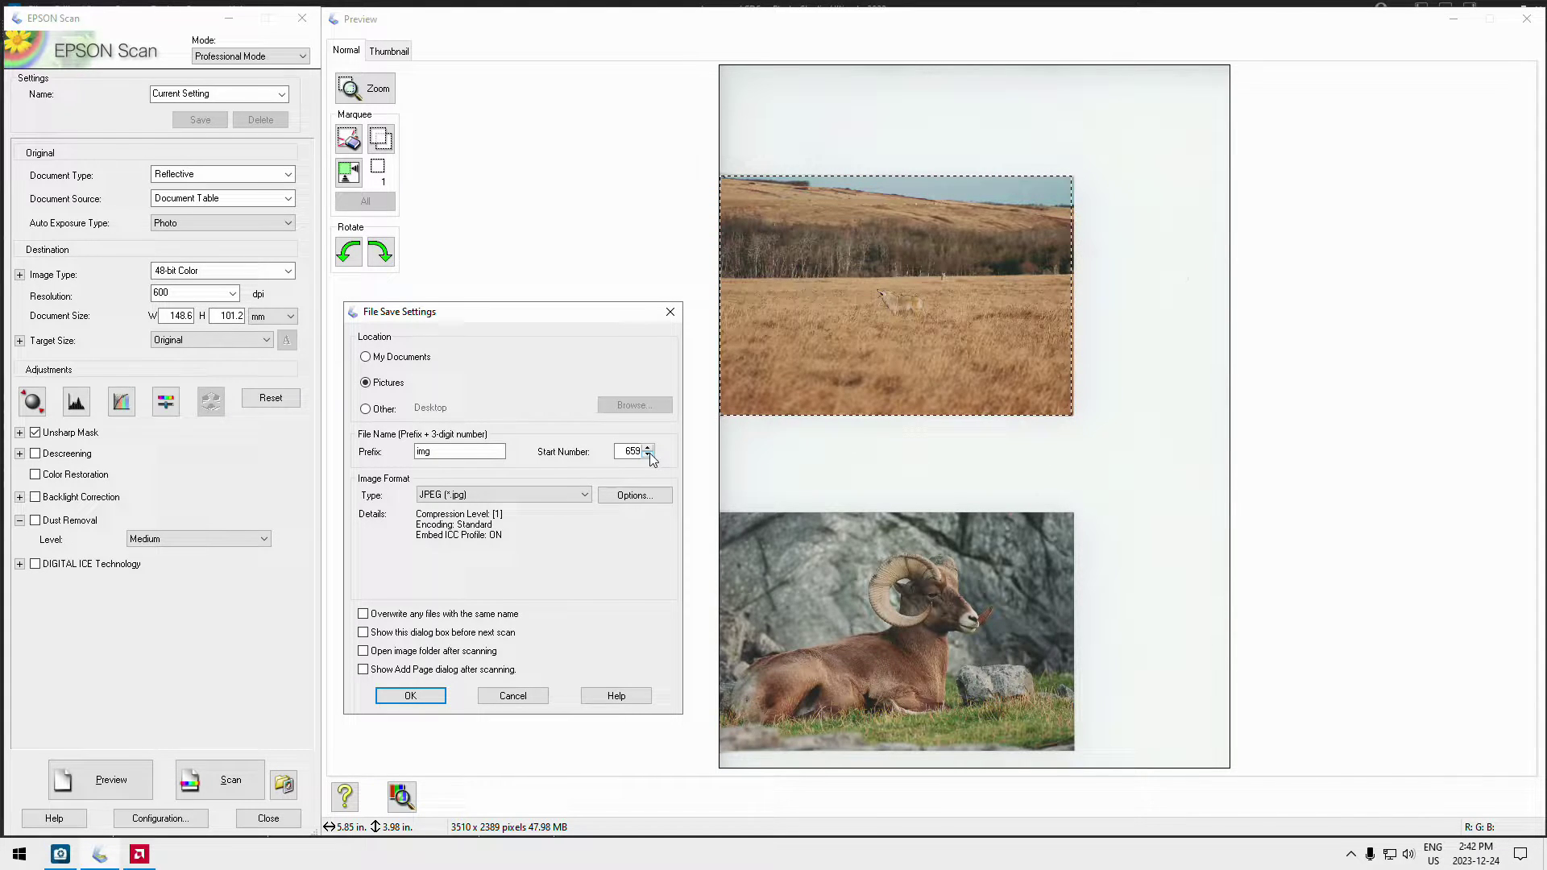
click(432, 452)
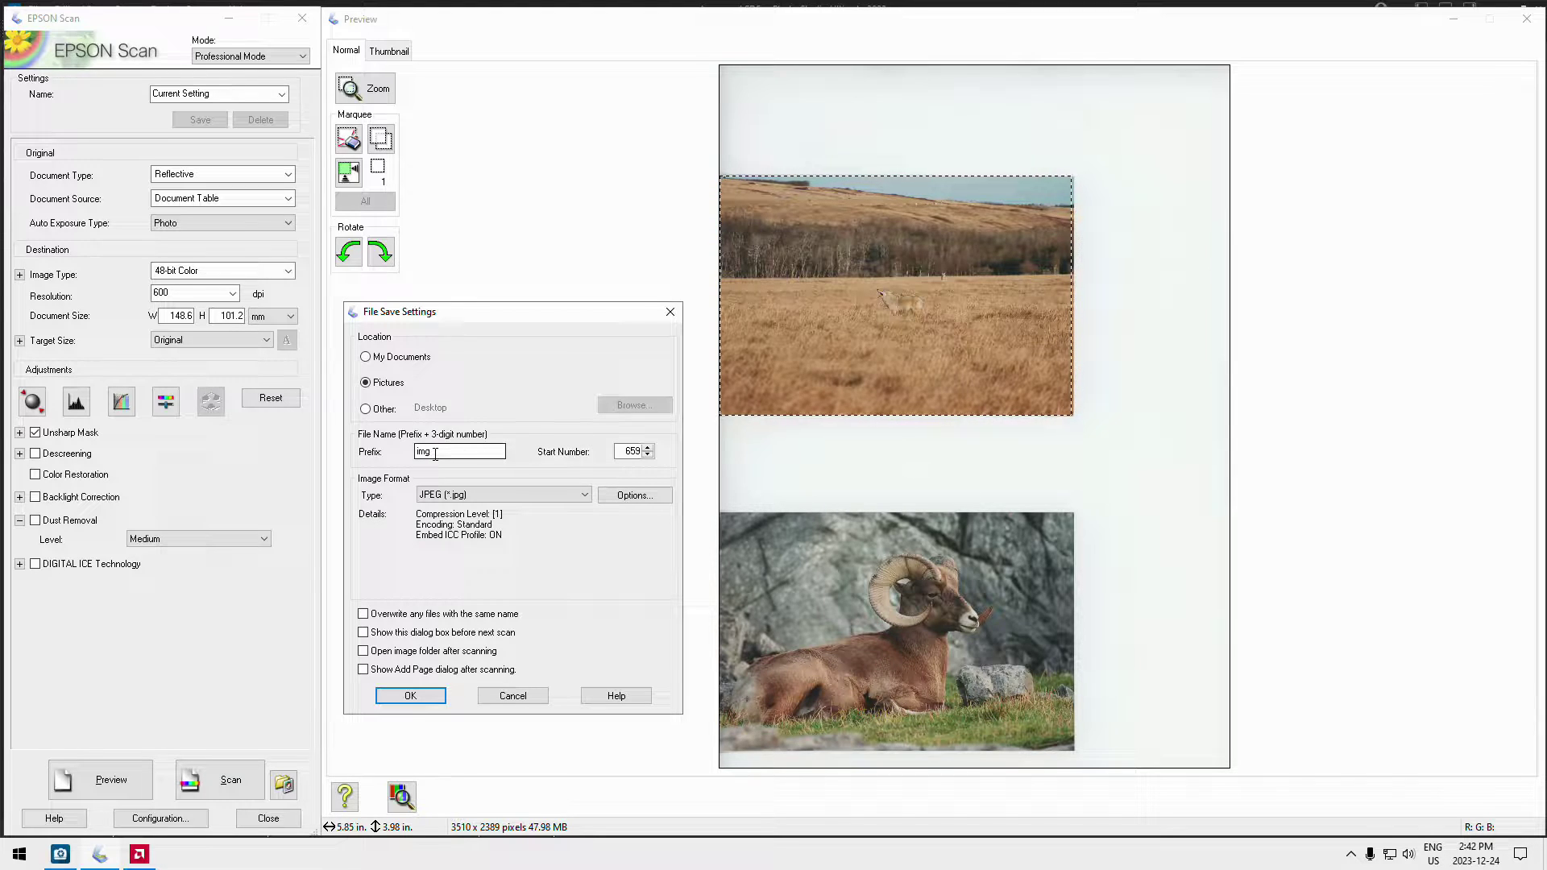
click(623, 452)
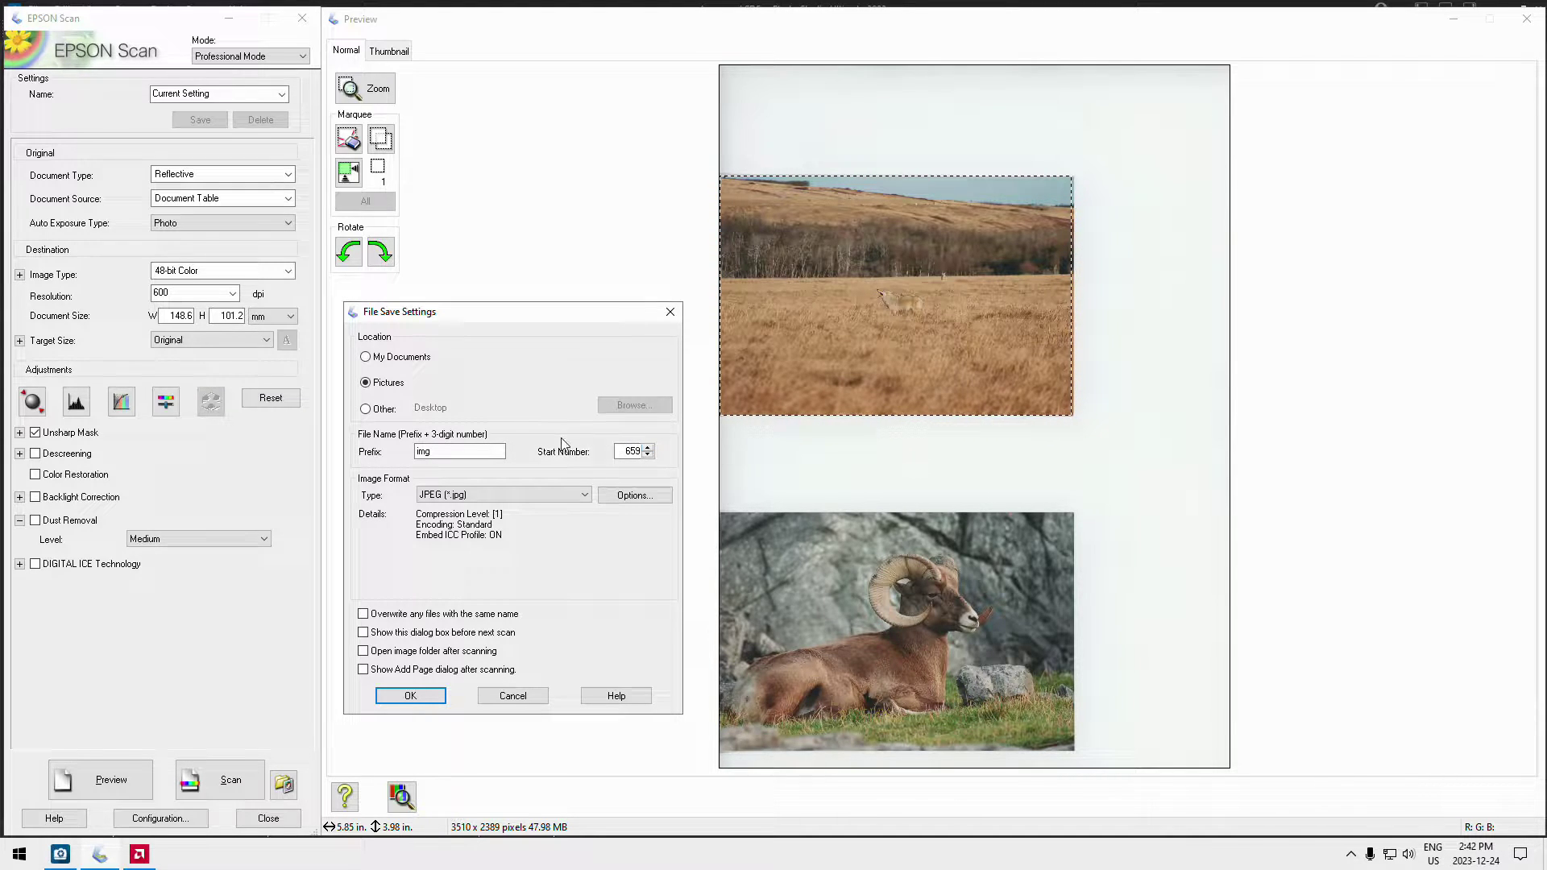
click(502, 451)
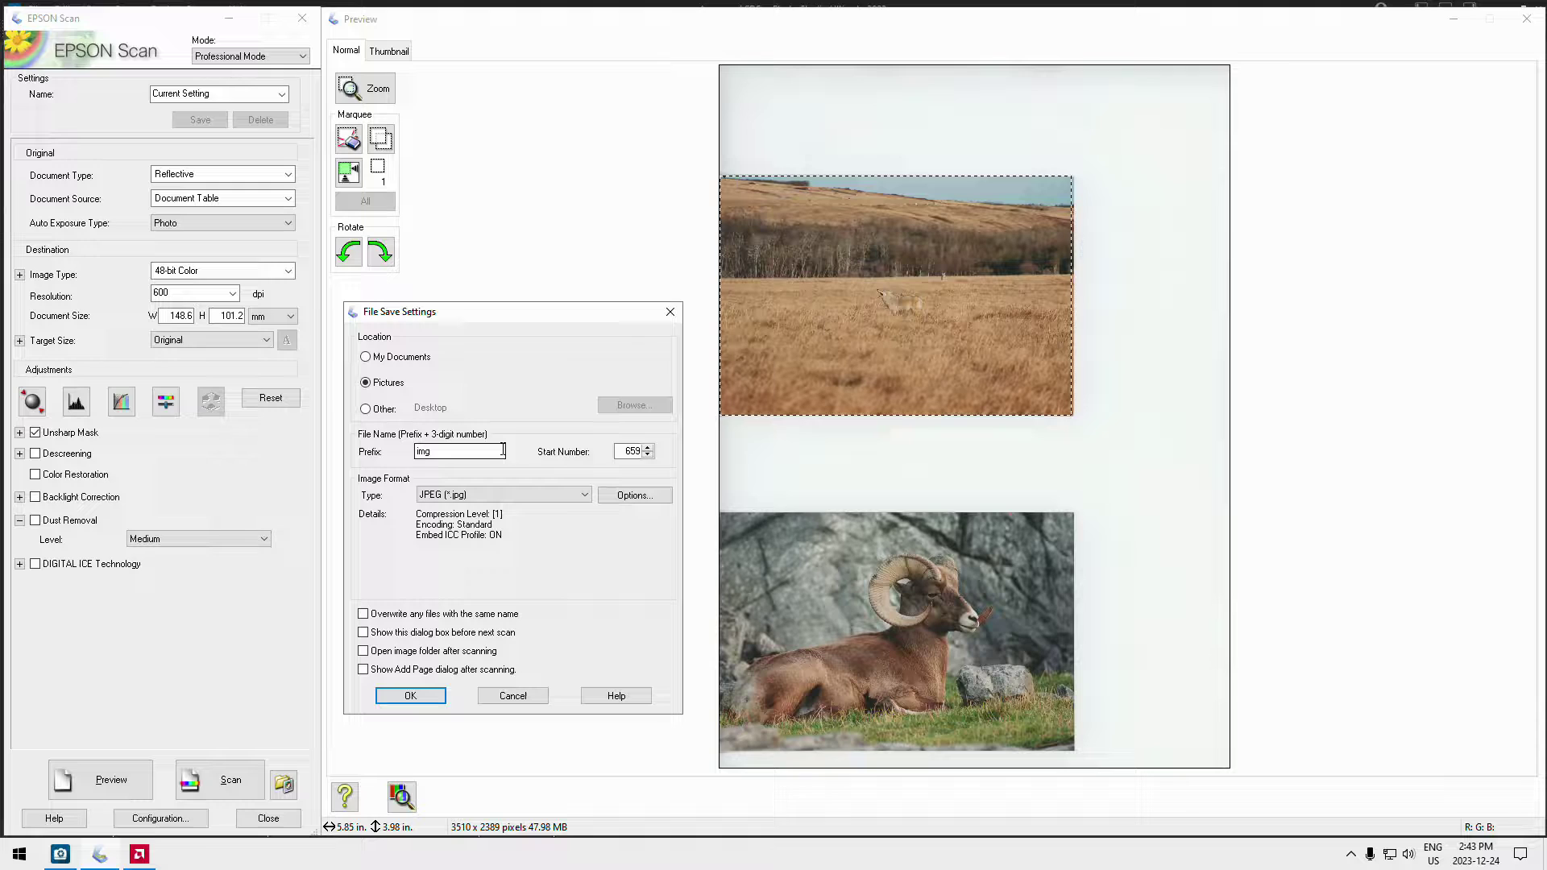
- Show the file type list, keeping JPEG (*.jpg) as the format
click(588, 496)
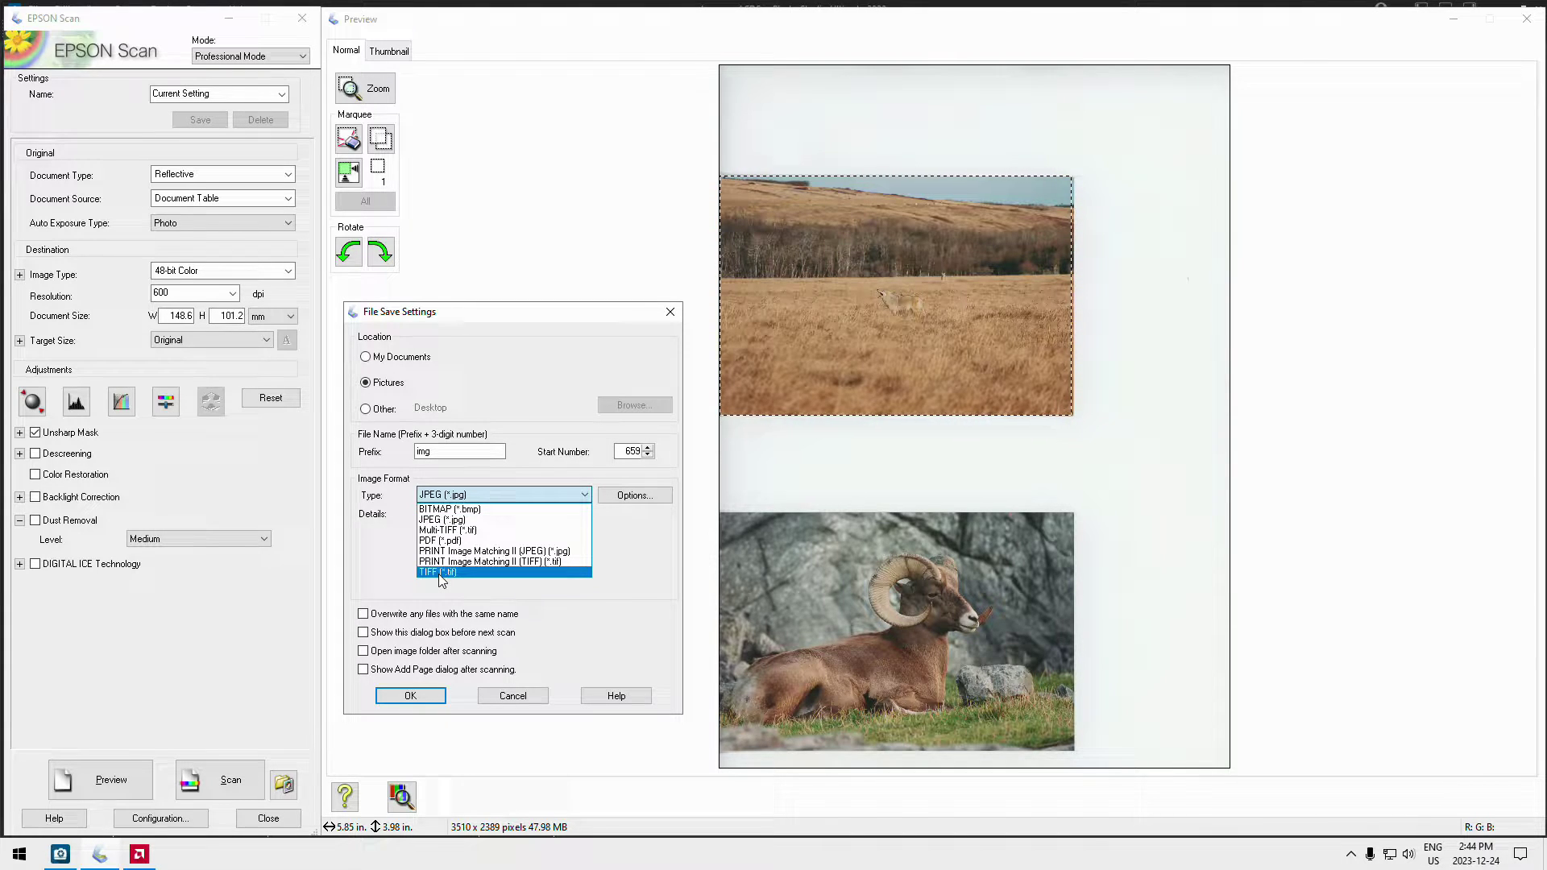
click(441, 520)
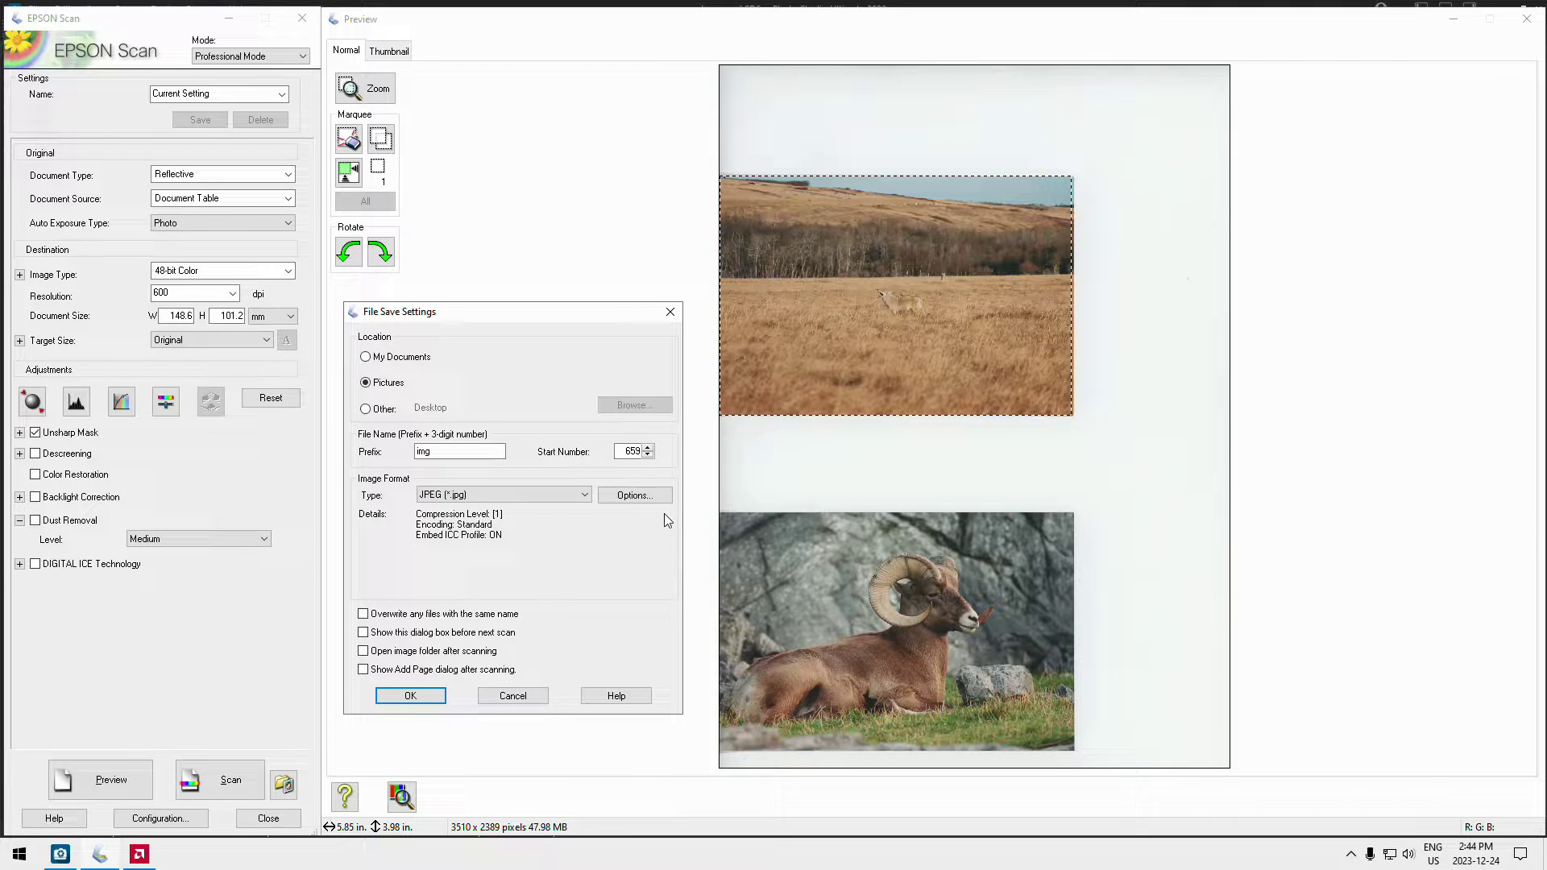
click(643, 501)
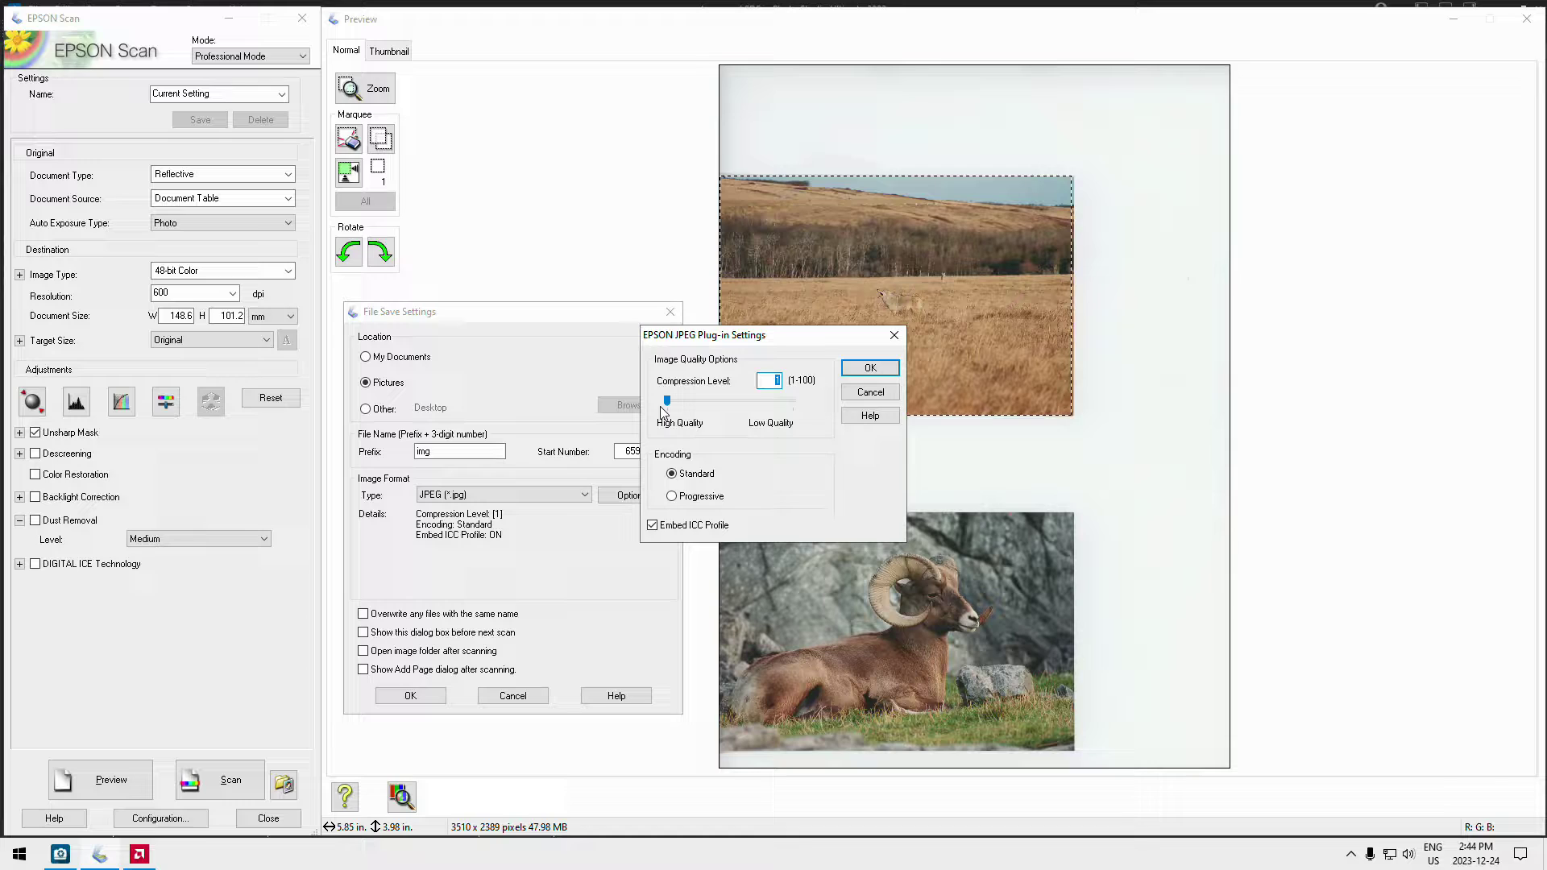
drag(668, 408, 809, 409)
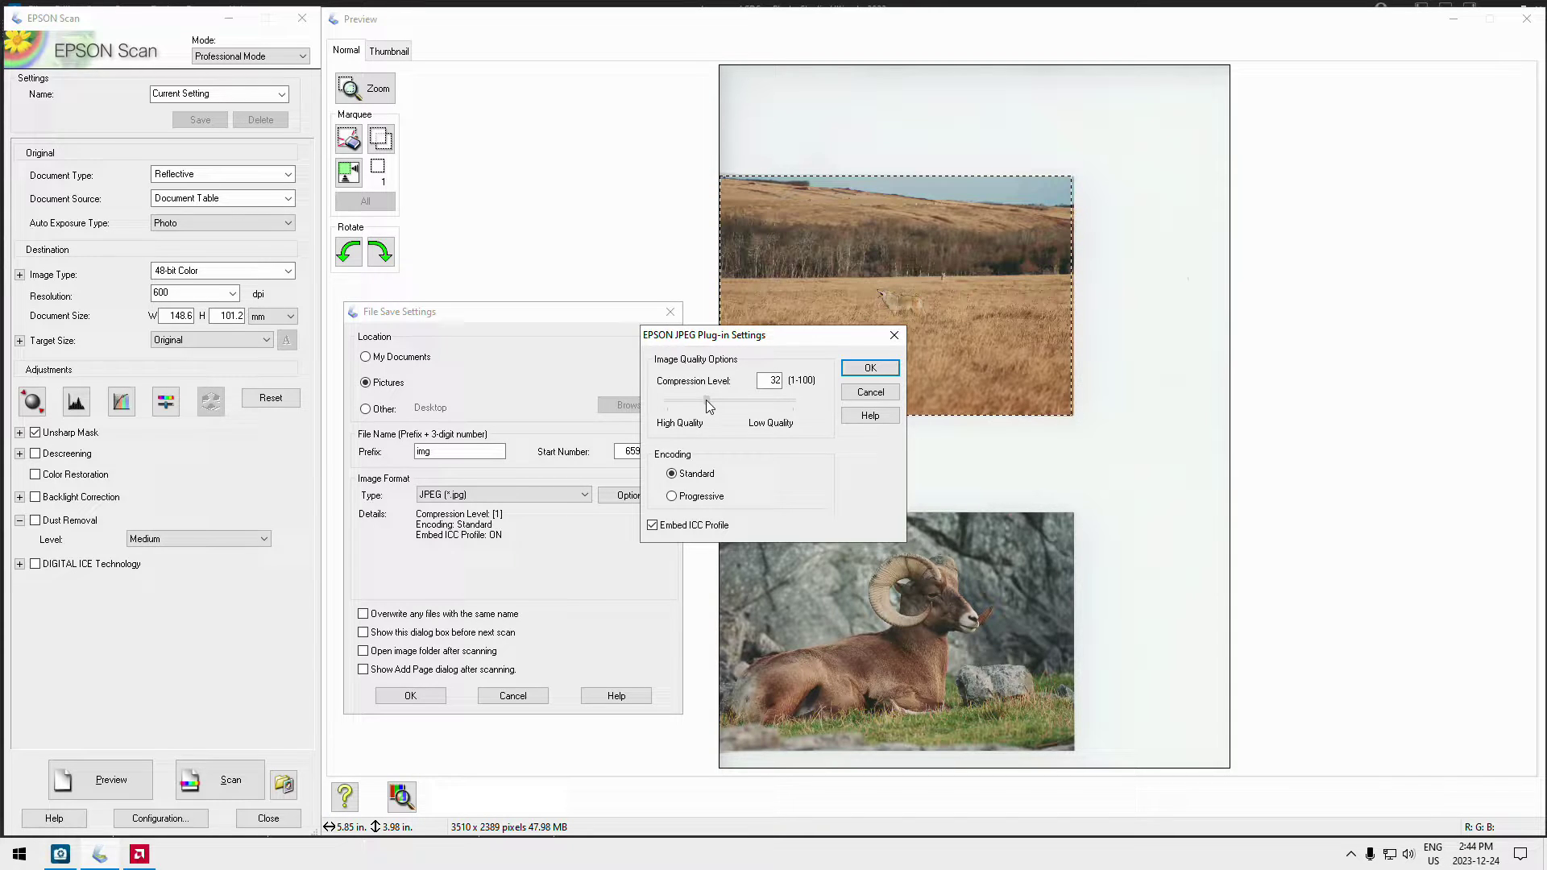
drag(698, 400, 561, 428)
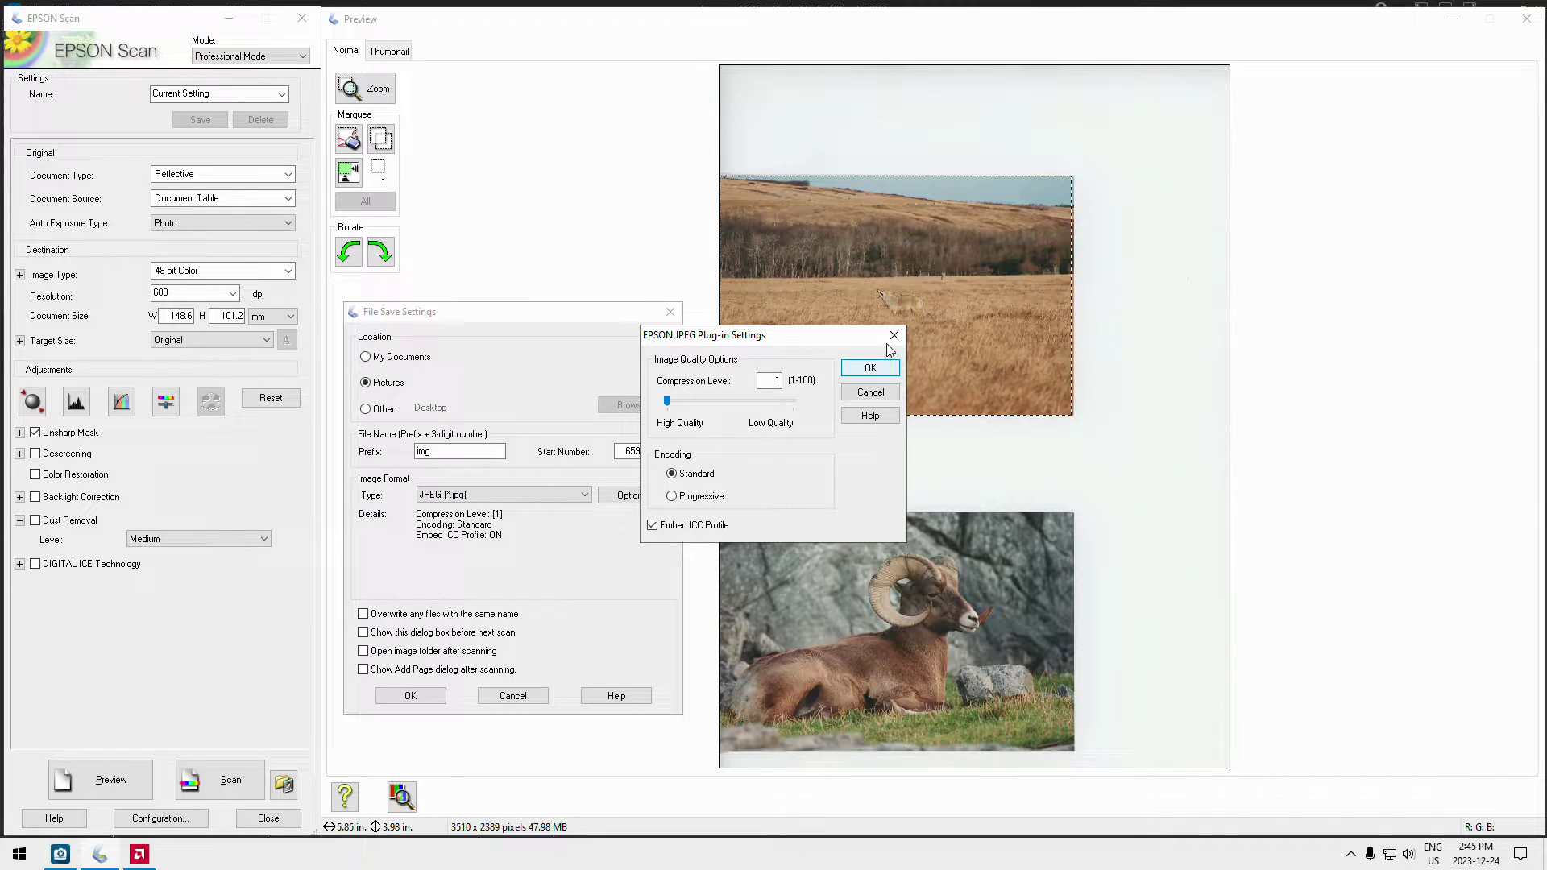
click(870, 368)
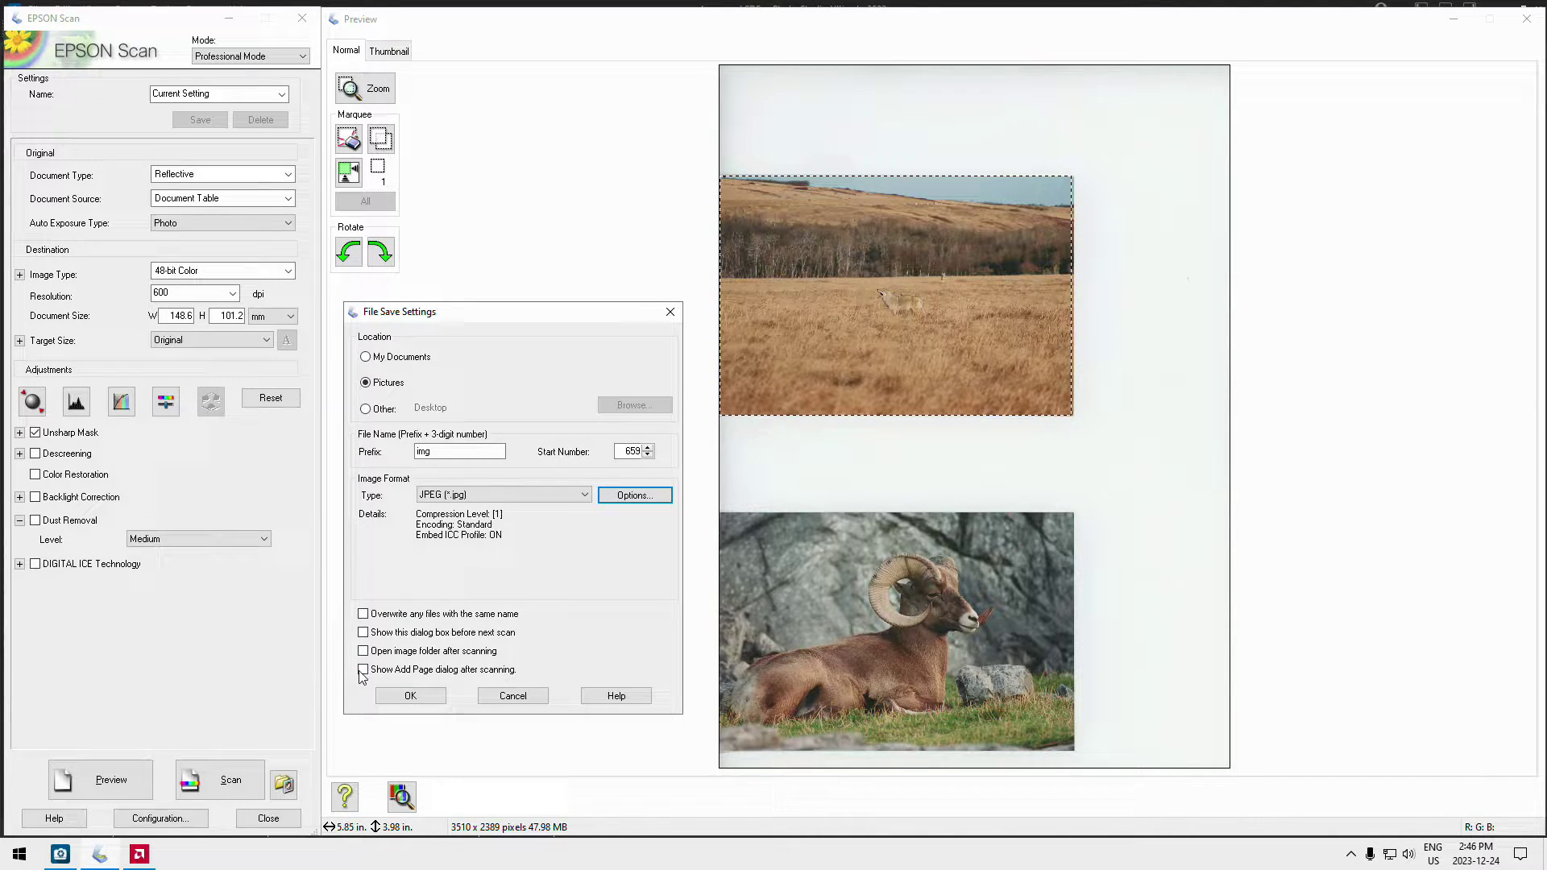
- Close File Save Settings with OK, reopen it from the folder button, and close it again
click(407, 694)
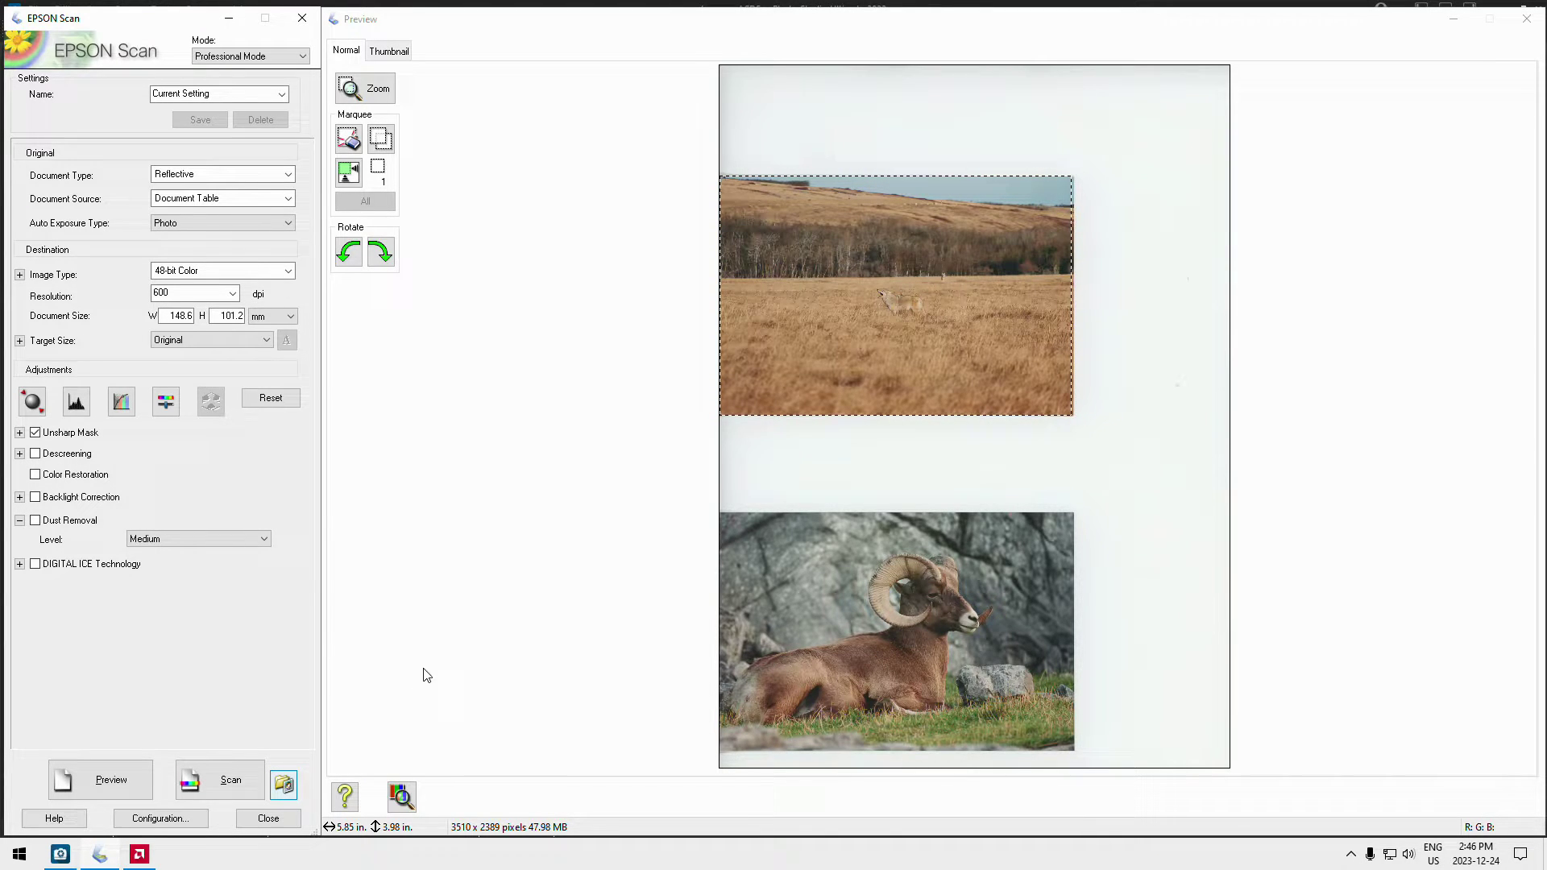
click(285, 784)
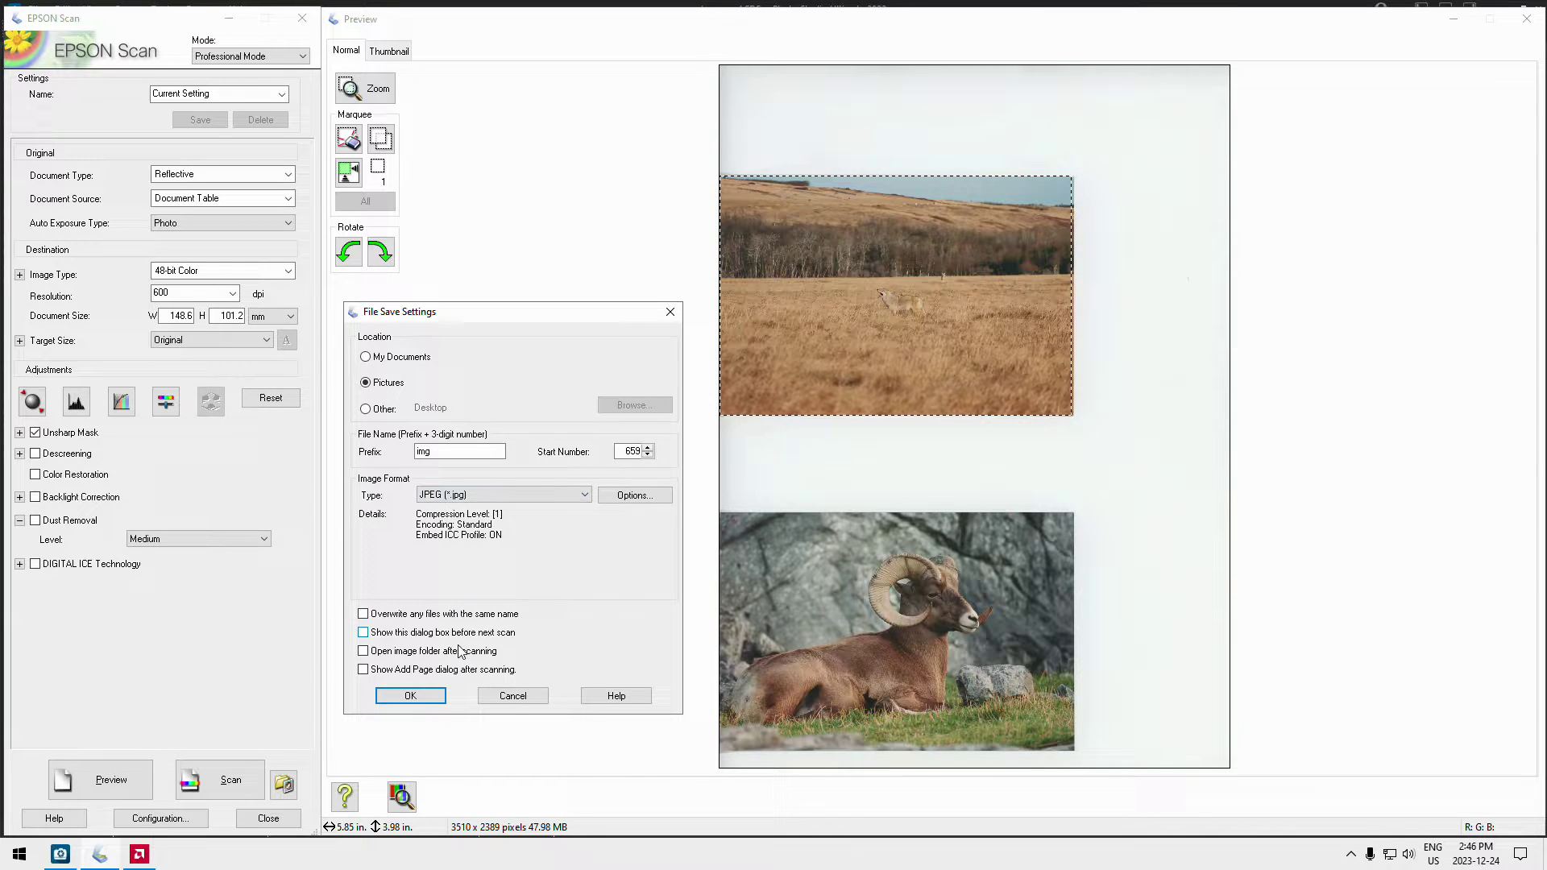
click(411, 695)
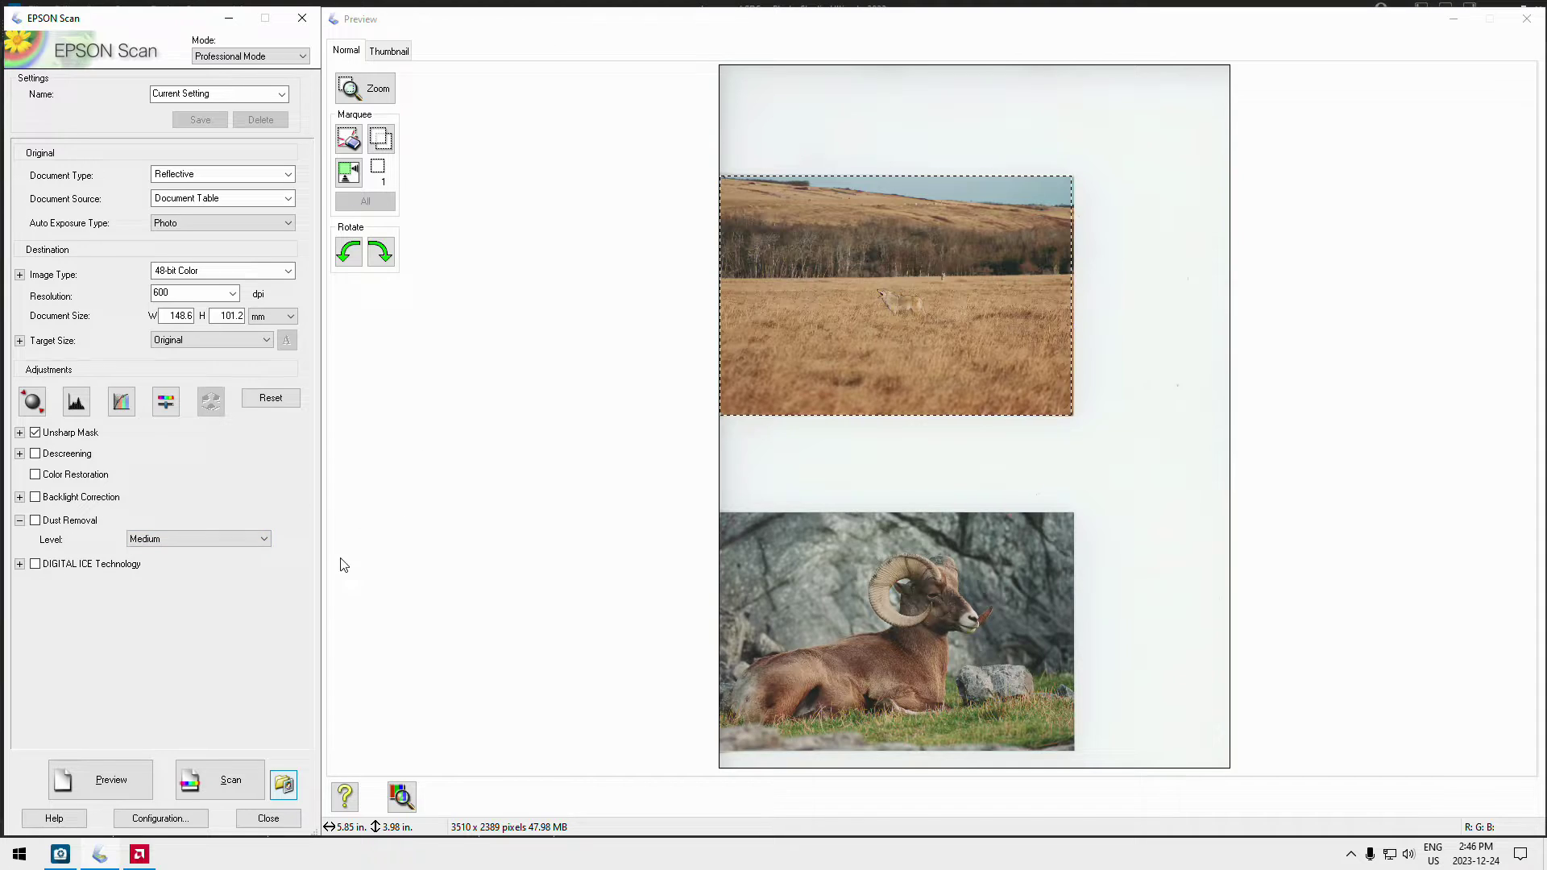
- Open Configuration and leave densitometer and eyedropper sampling both at 3 x 3 pixels
click(162, 819)
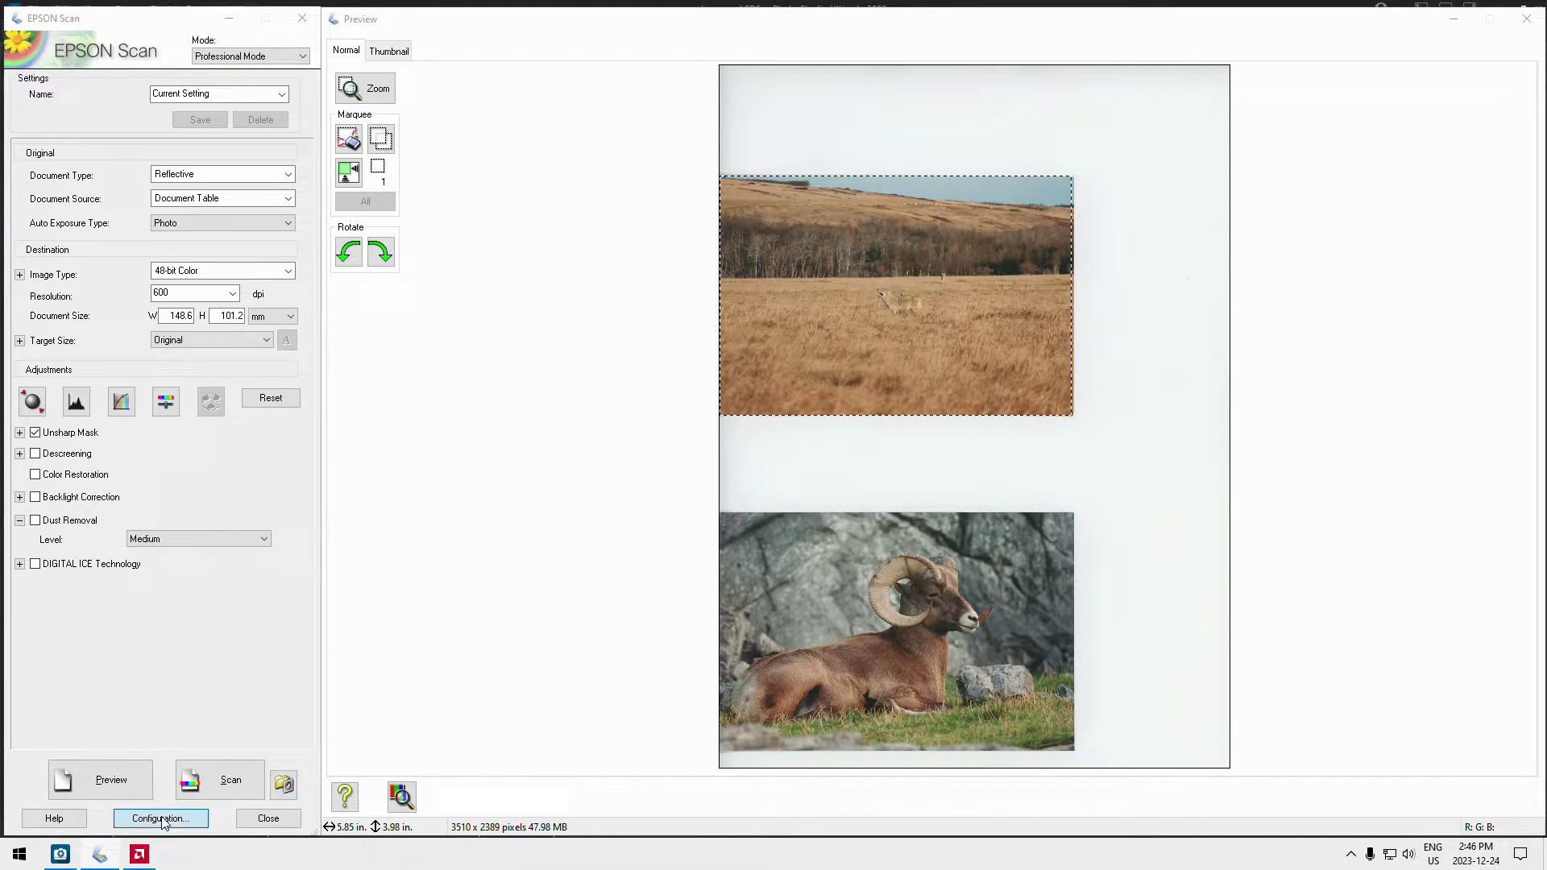
drag(242, 36, 573, 359)
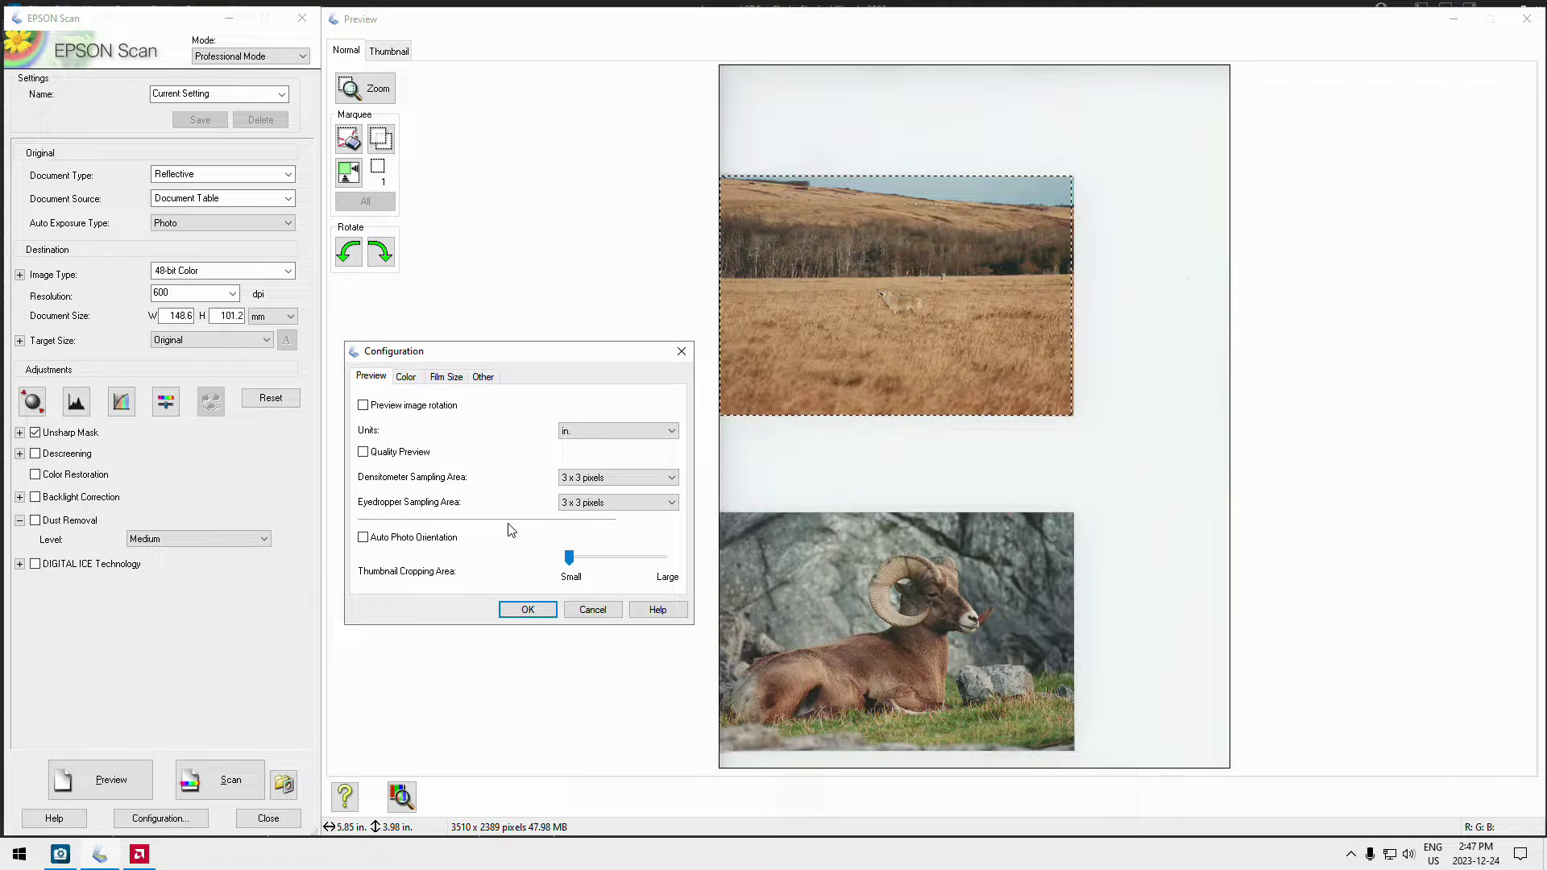
click(672, 480)
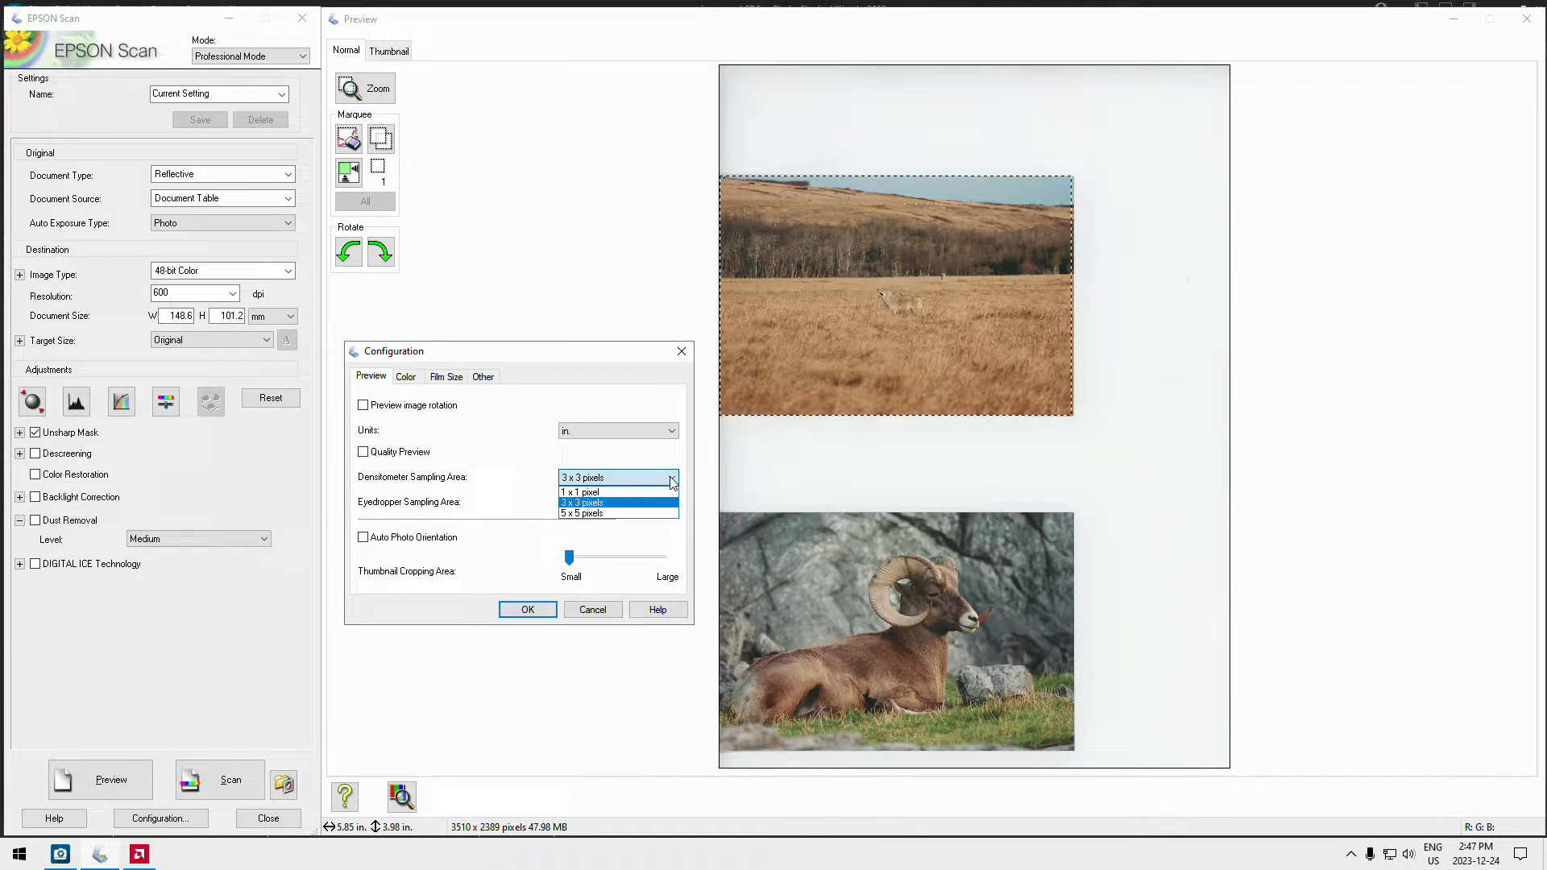
click(586, 492)
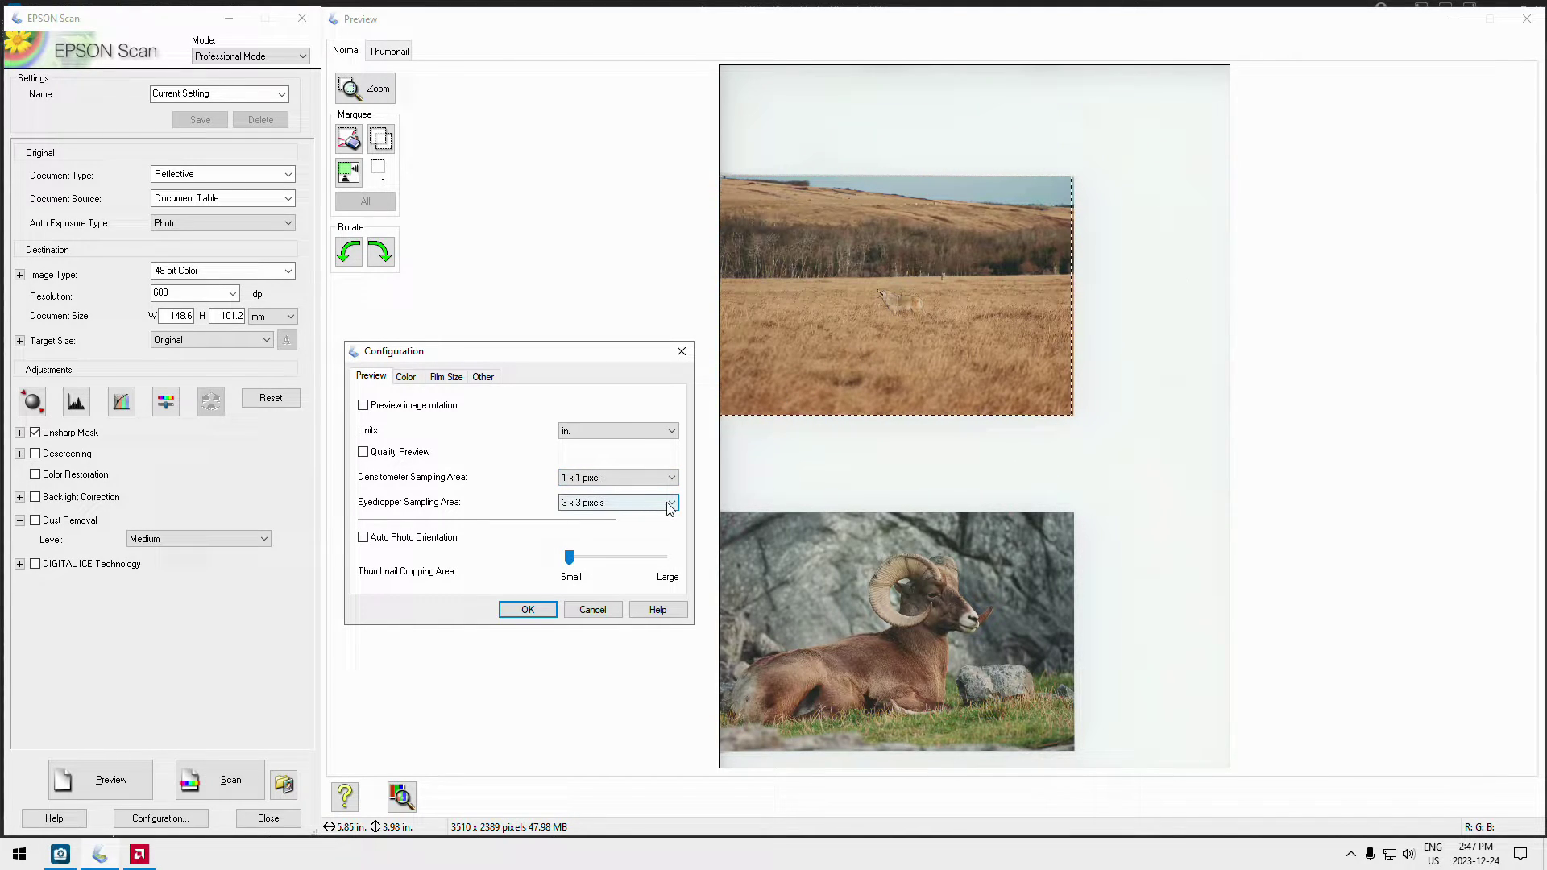
click(633, 503)
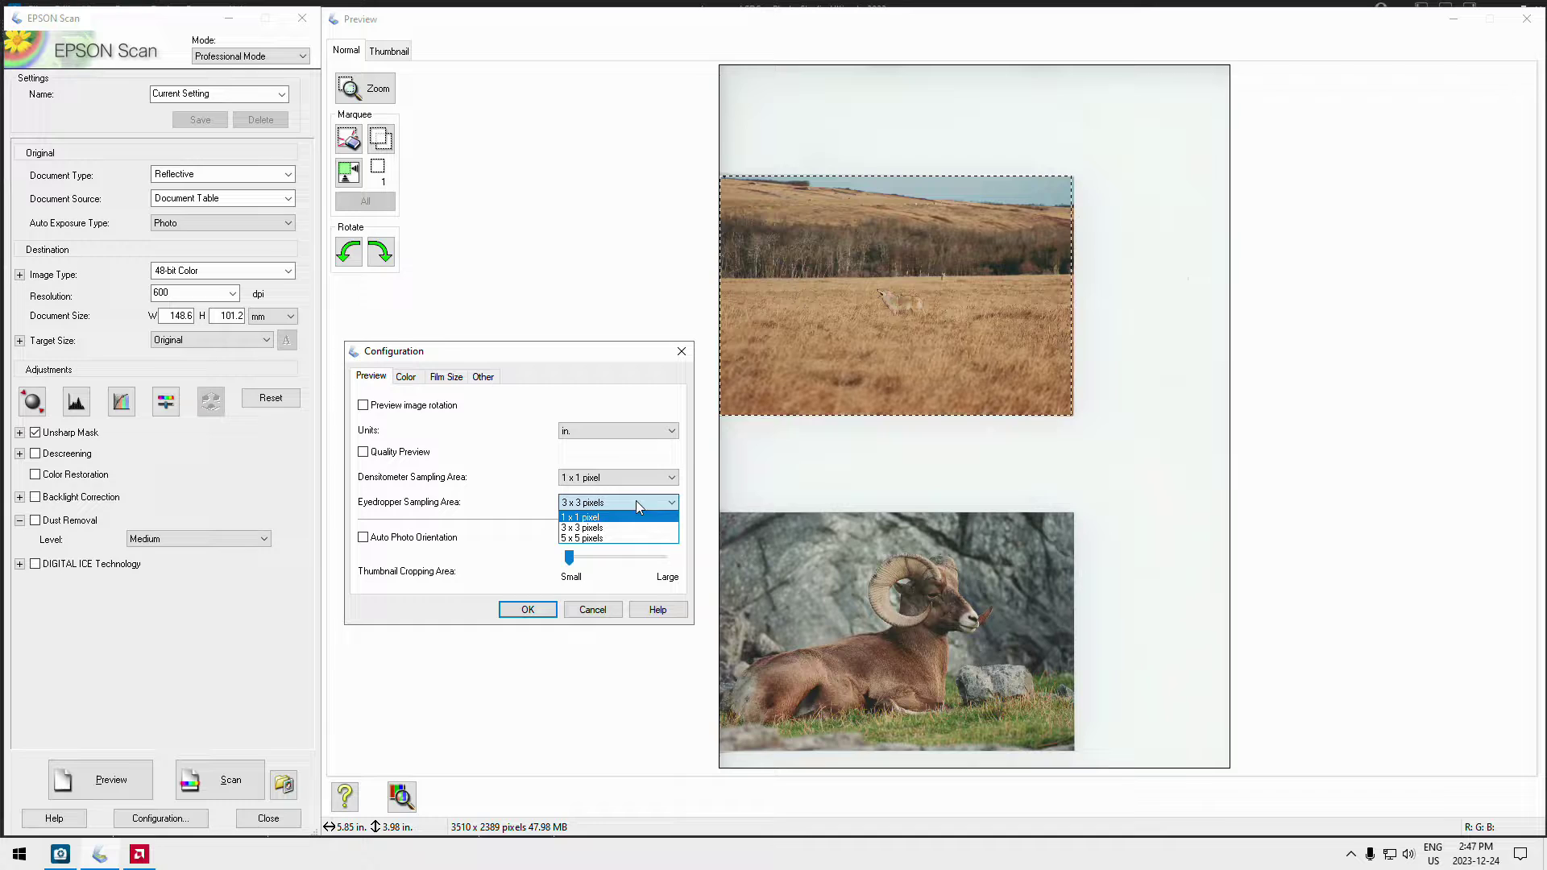
click(633, 502)
click(619, 480)
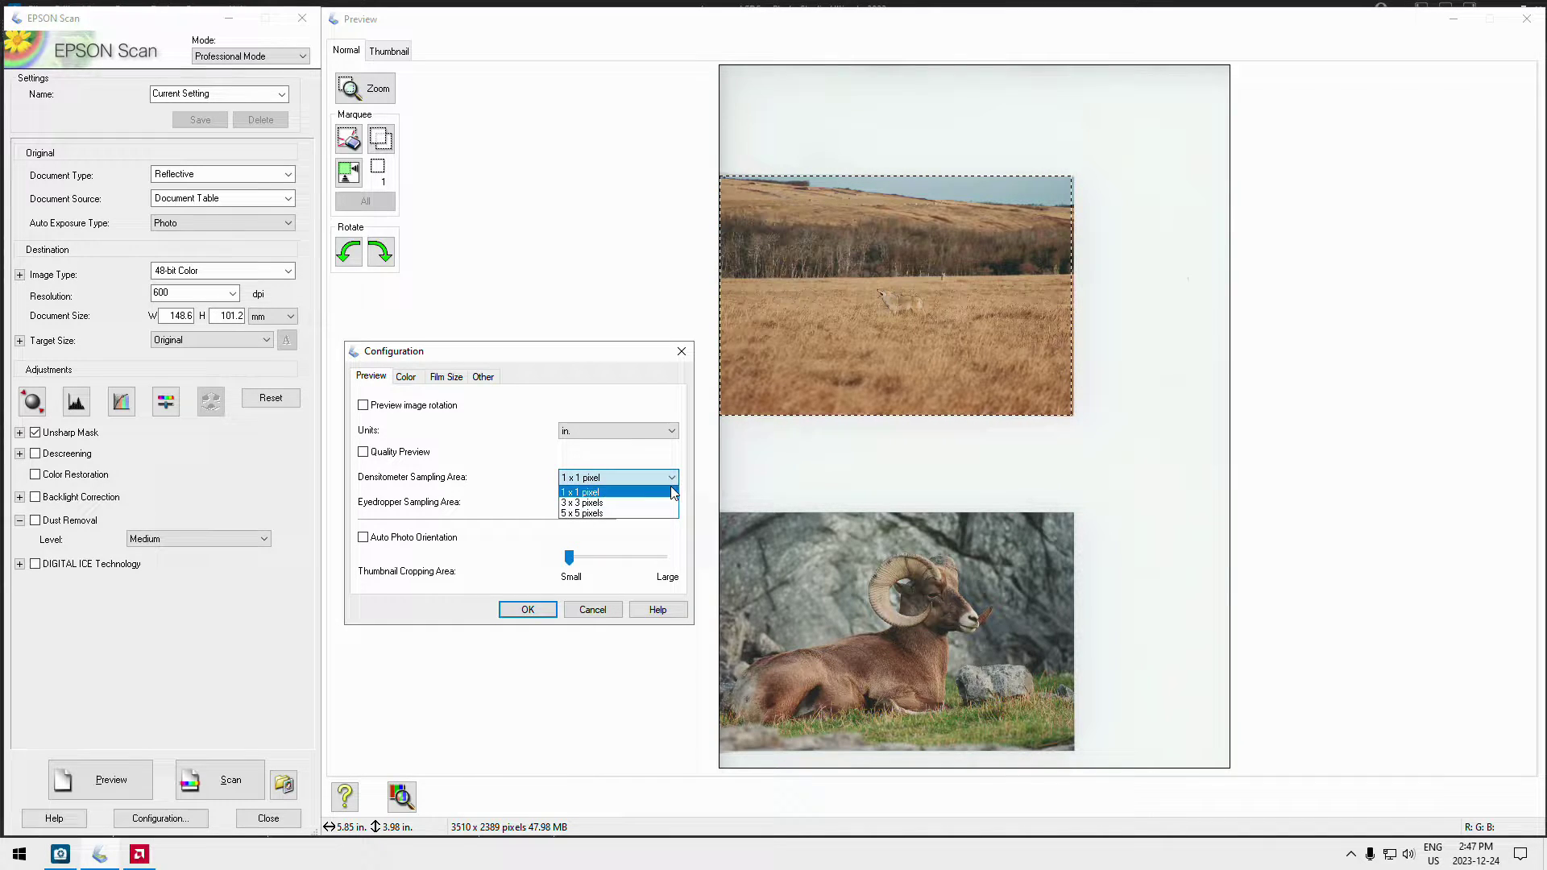
click(621, 492)
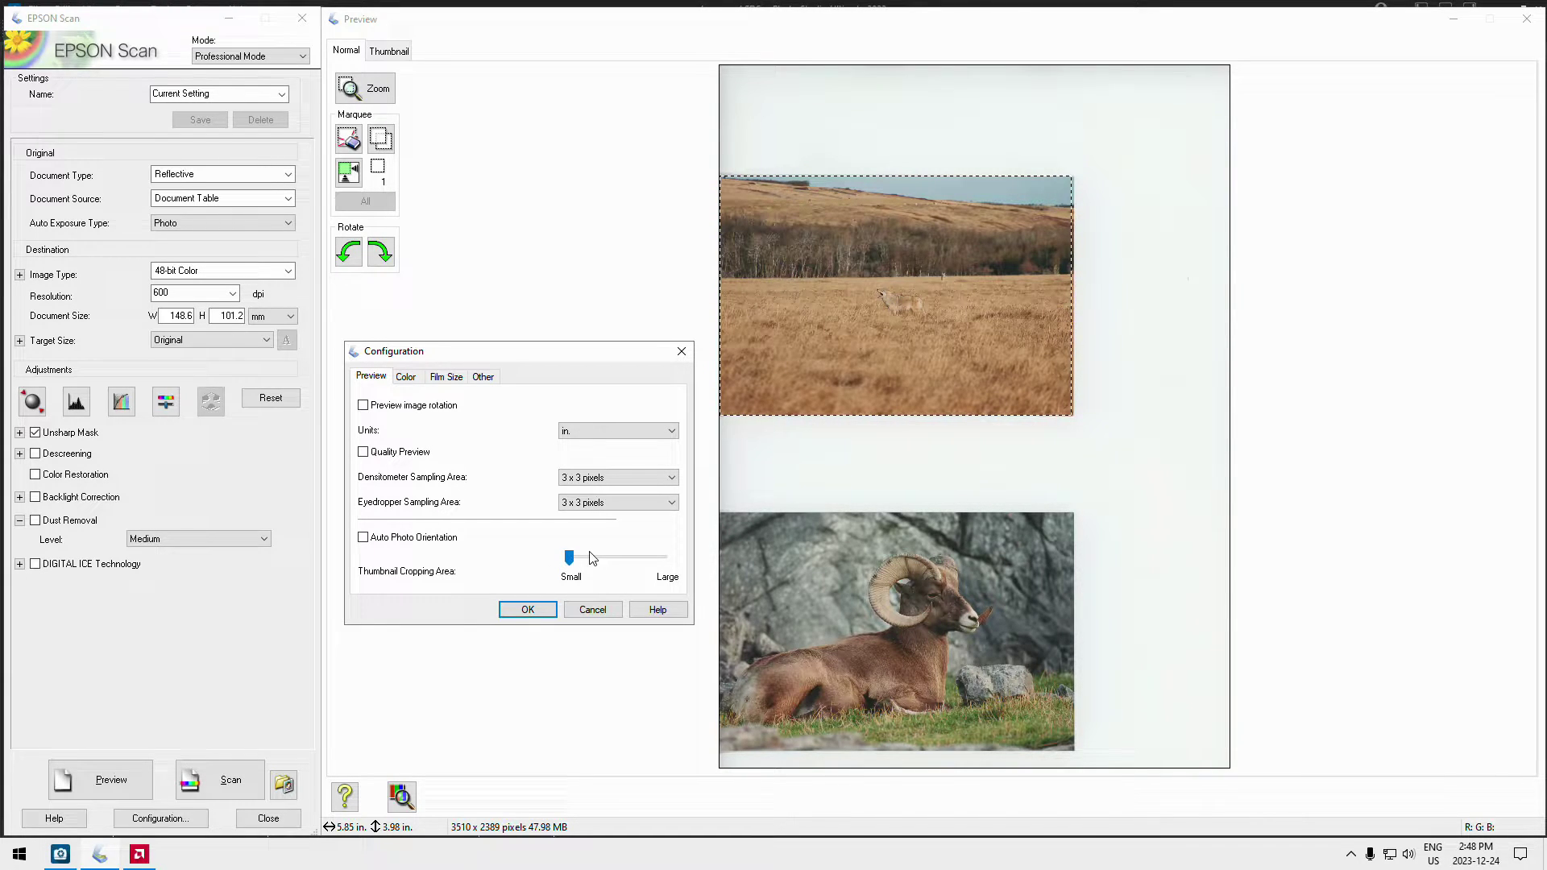
- Under ICM colour settings, keep EPSON Standard as source and Adobe RGB as target
click(407, 378)
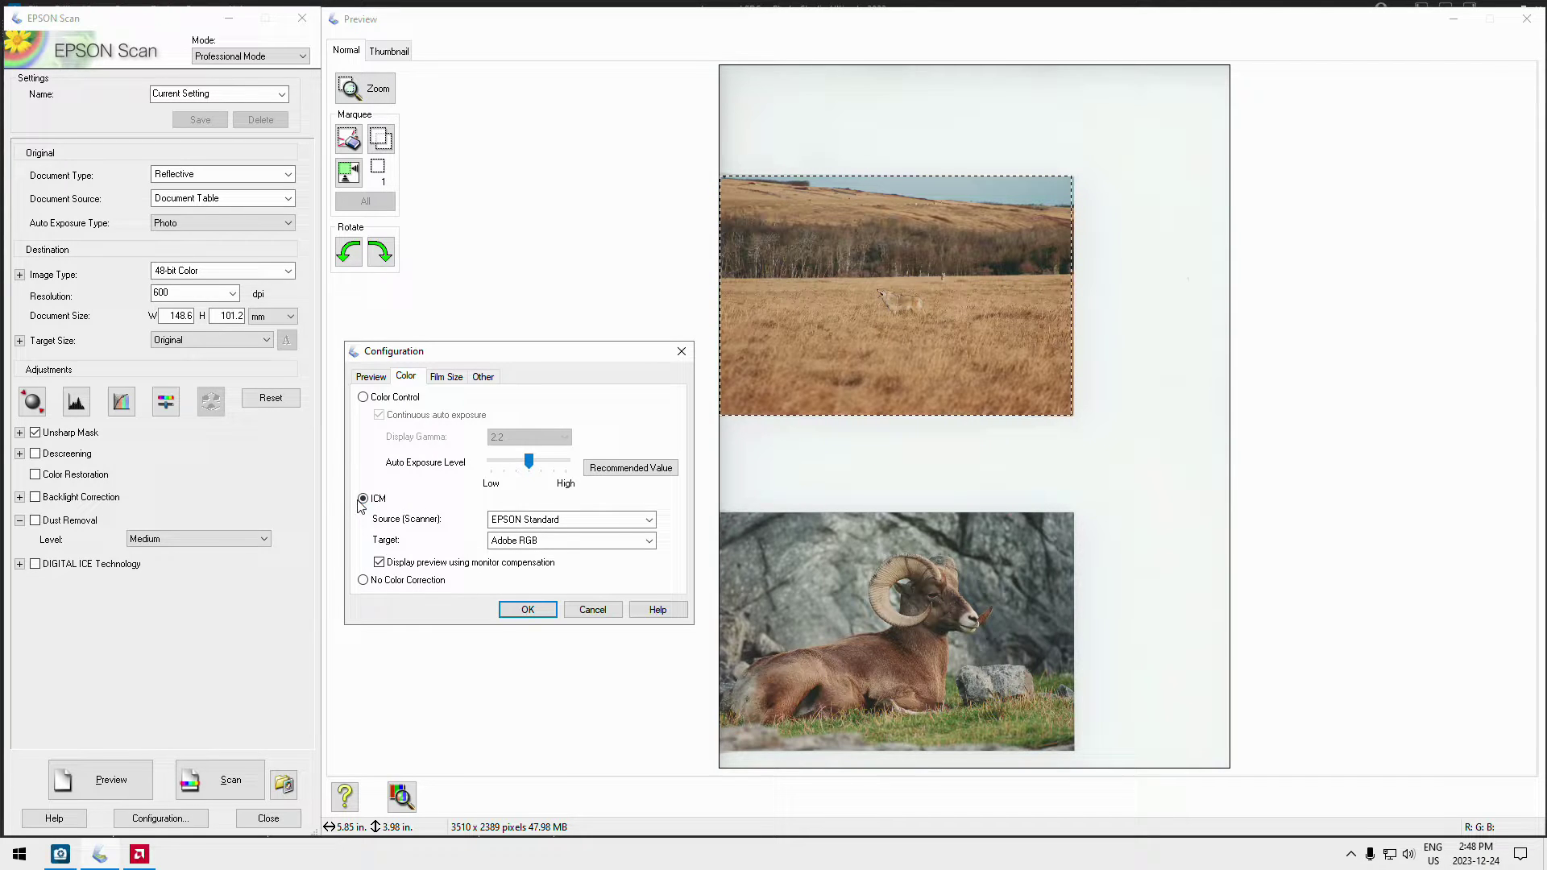
click(624, 520)
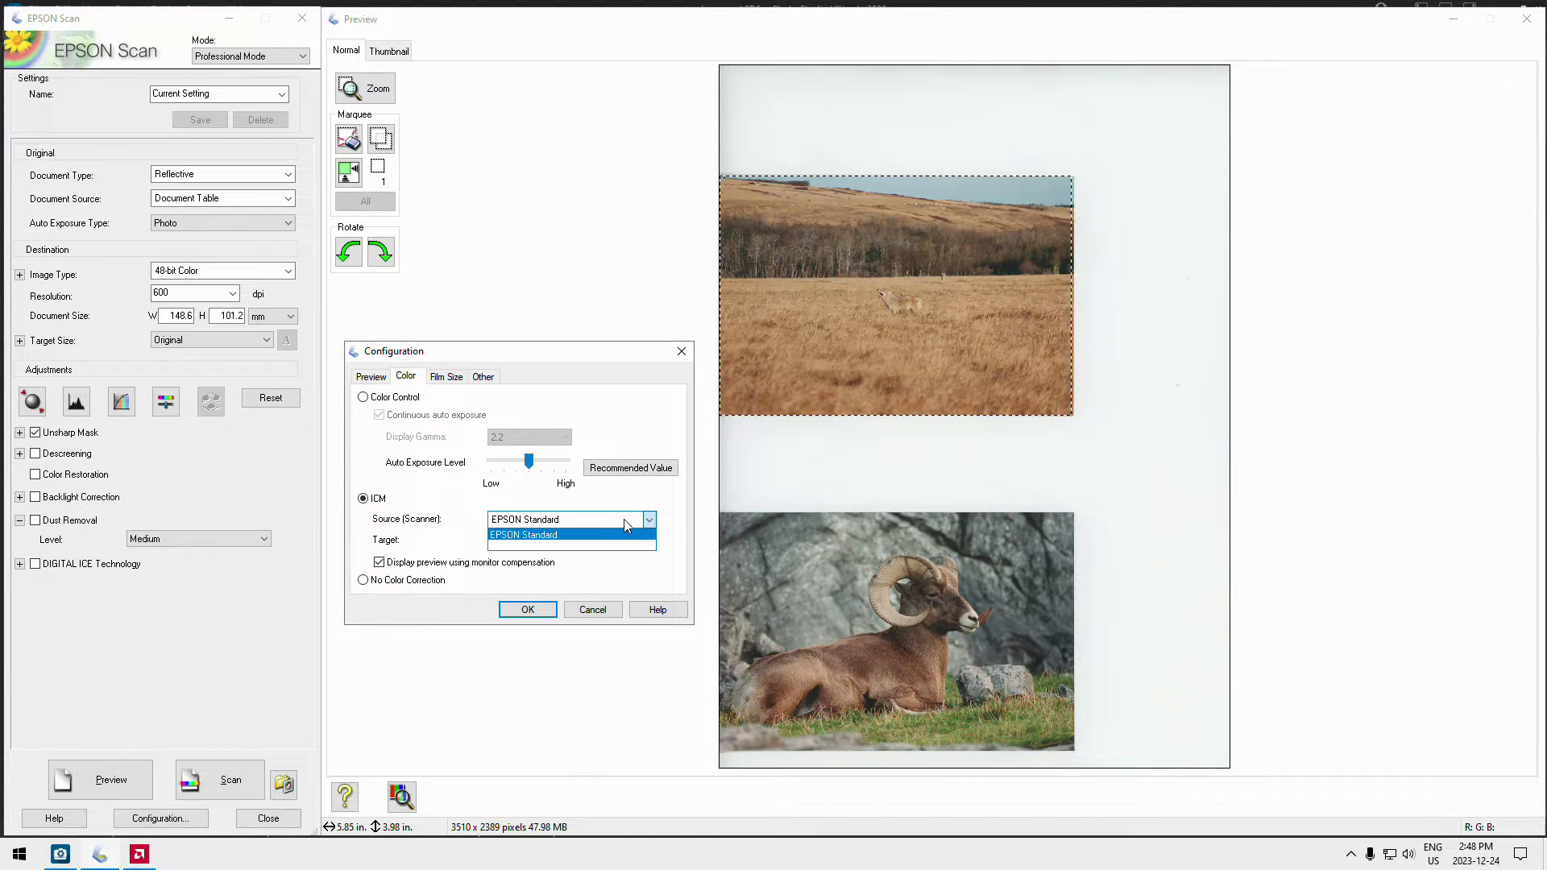
click(547, 535)
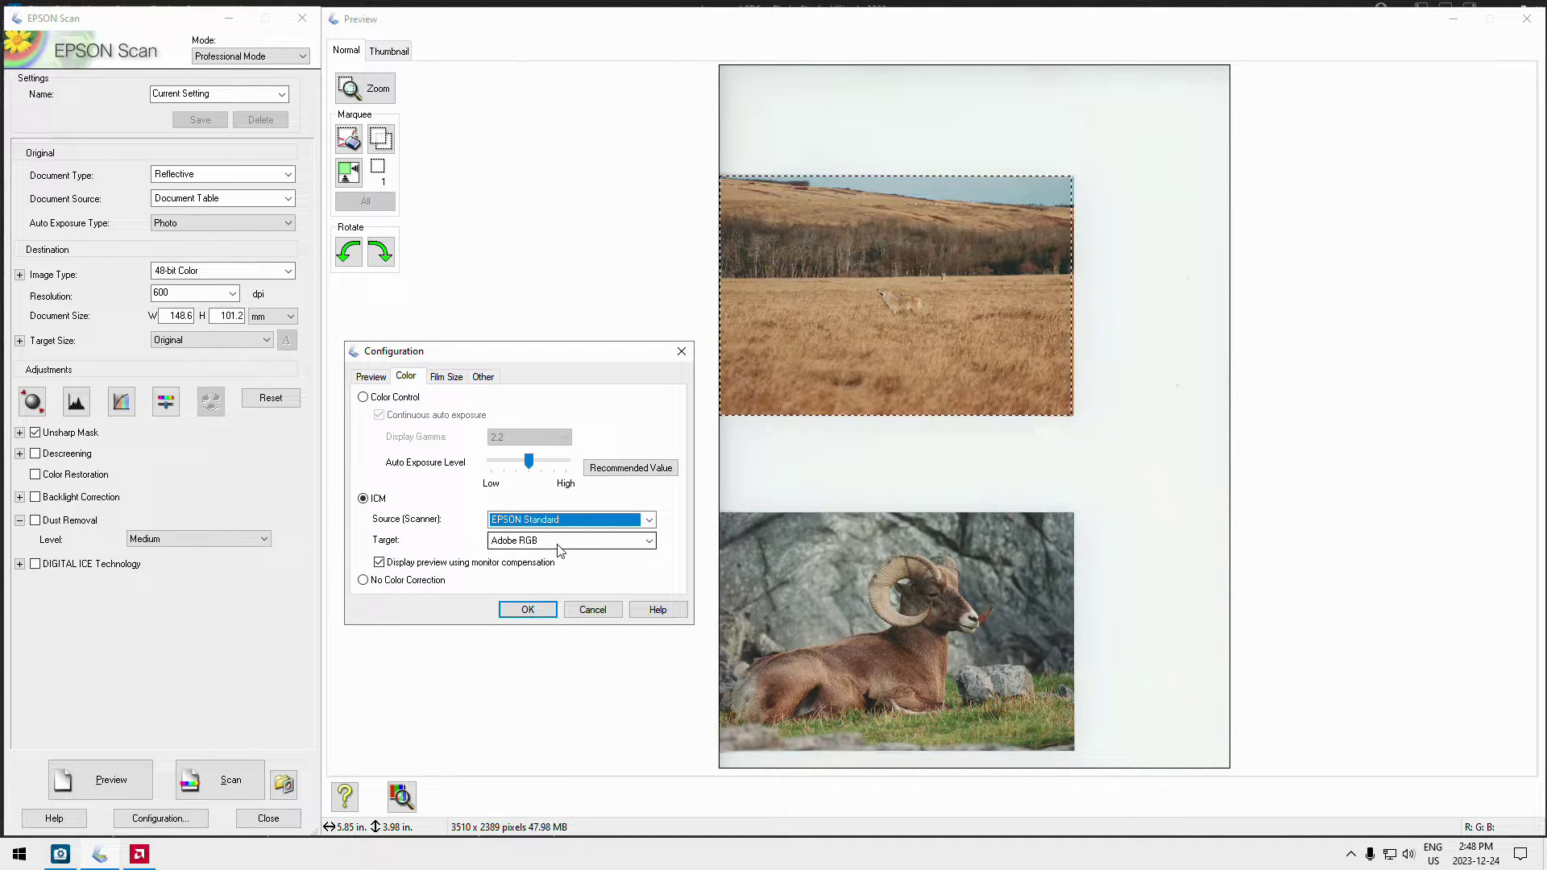
click(649, 540)
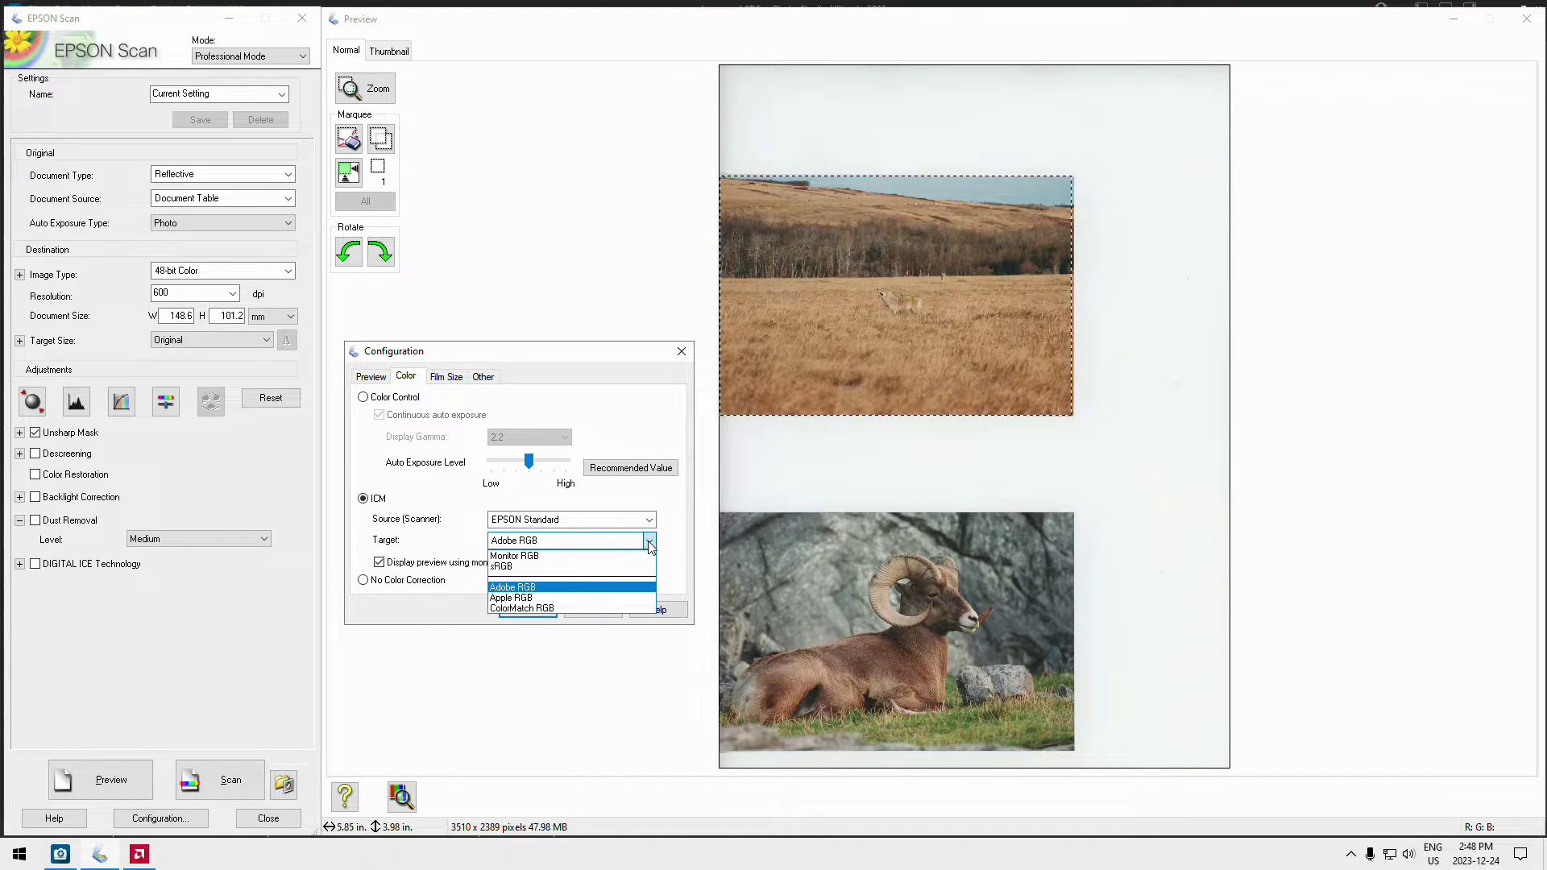
click(549, 588)
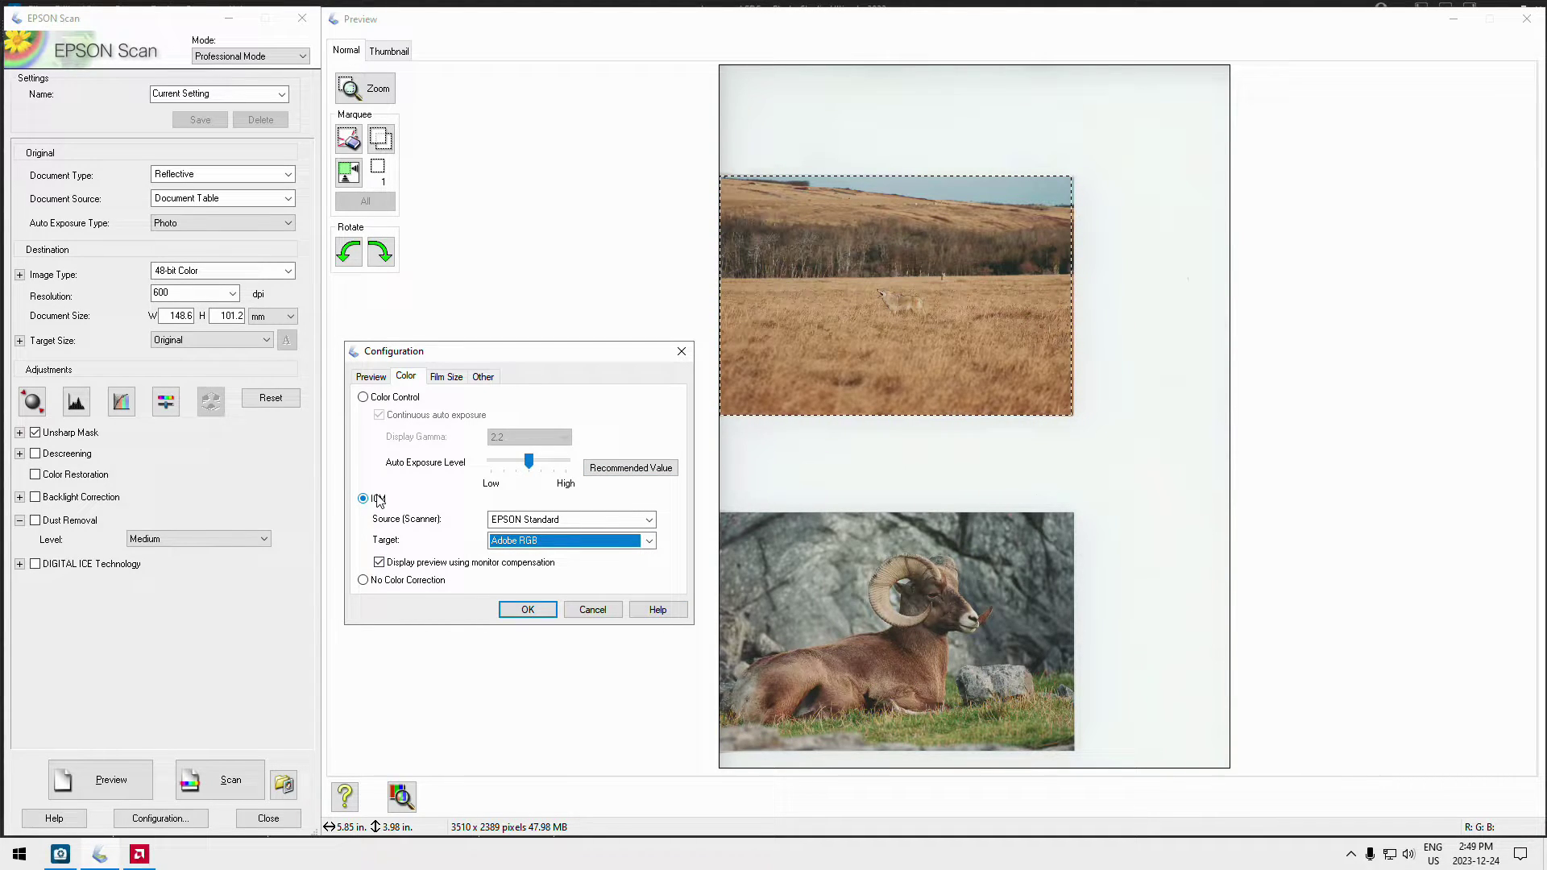
click(446, 376)
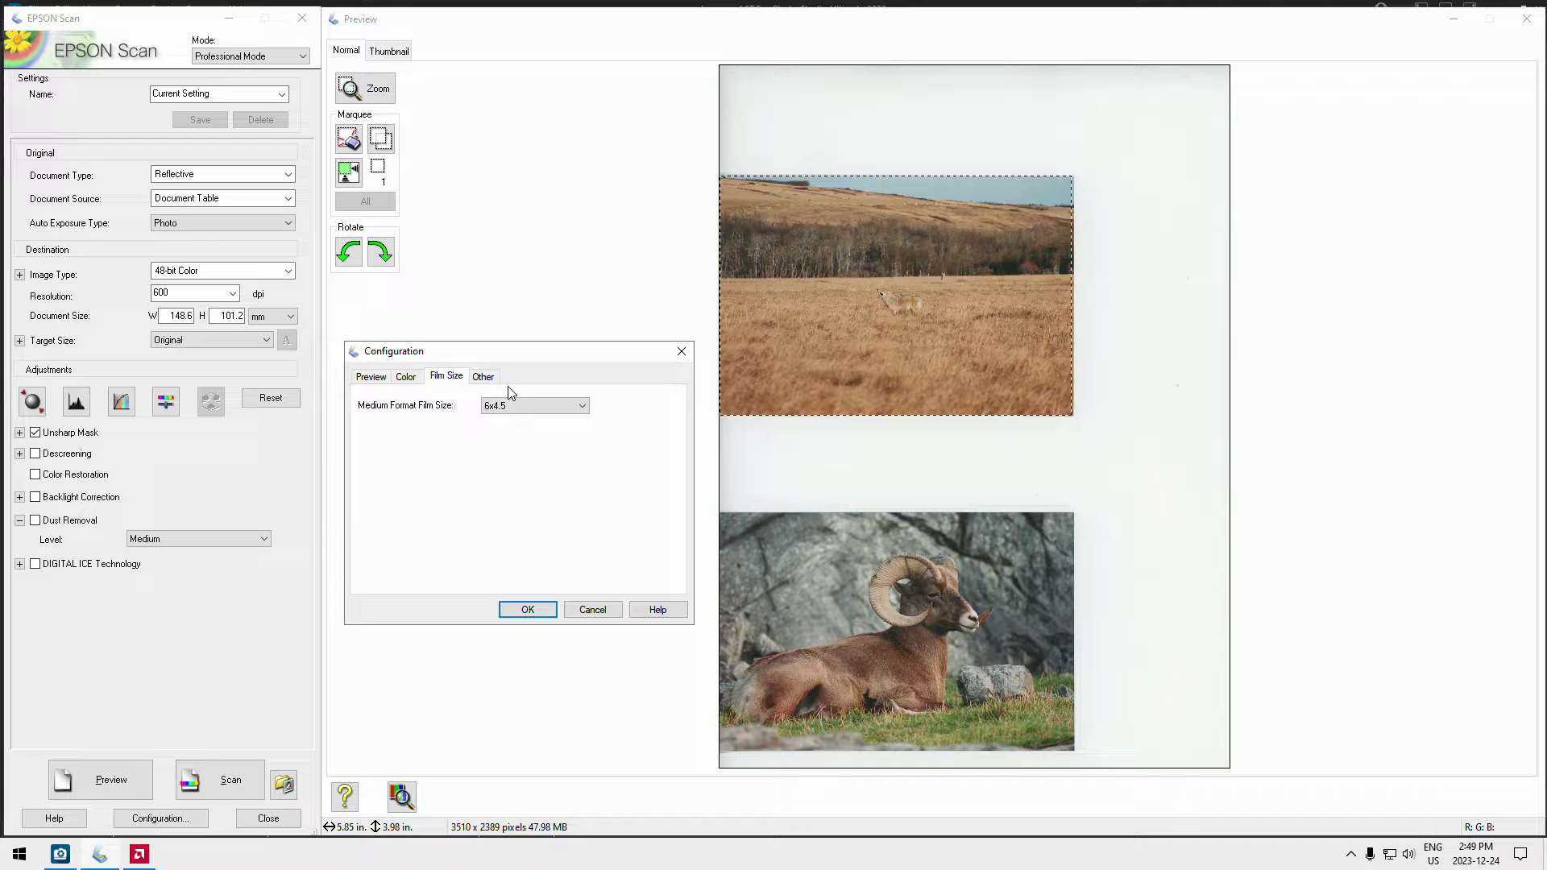
- Keep the medium format film size at 6x4.5, then view the Other settings
click(580, 407)
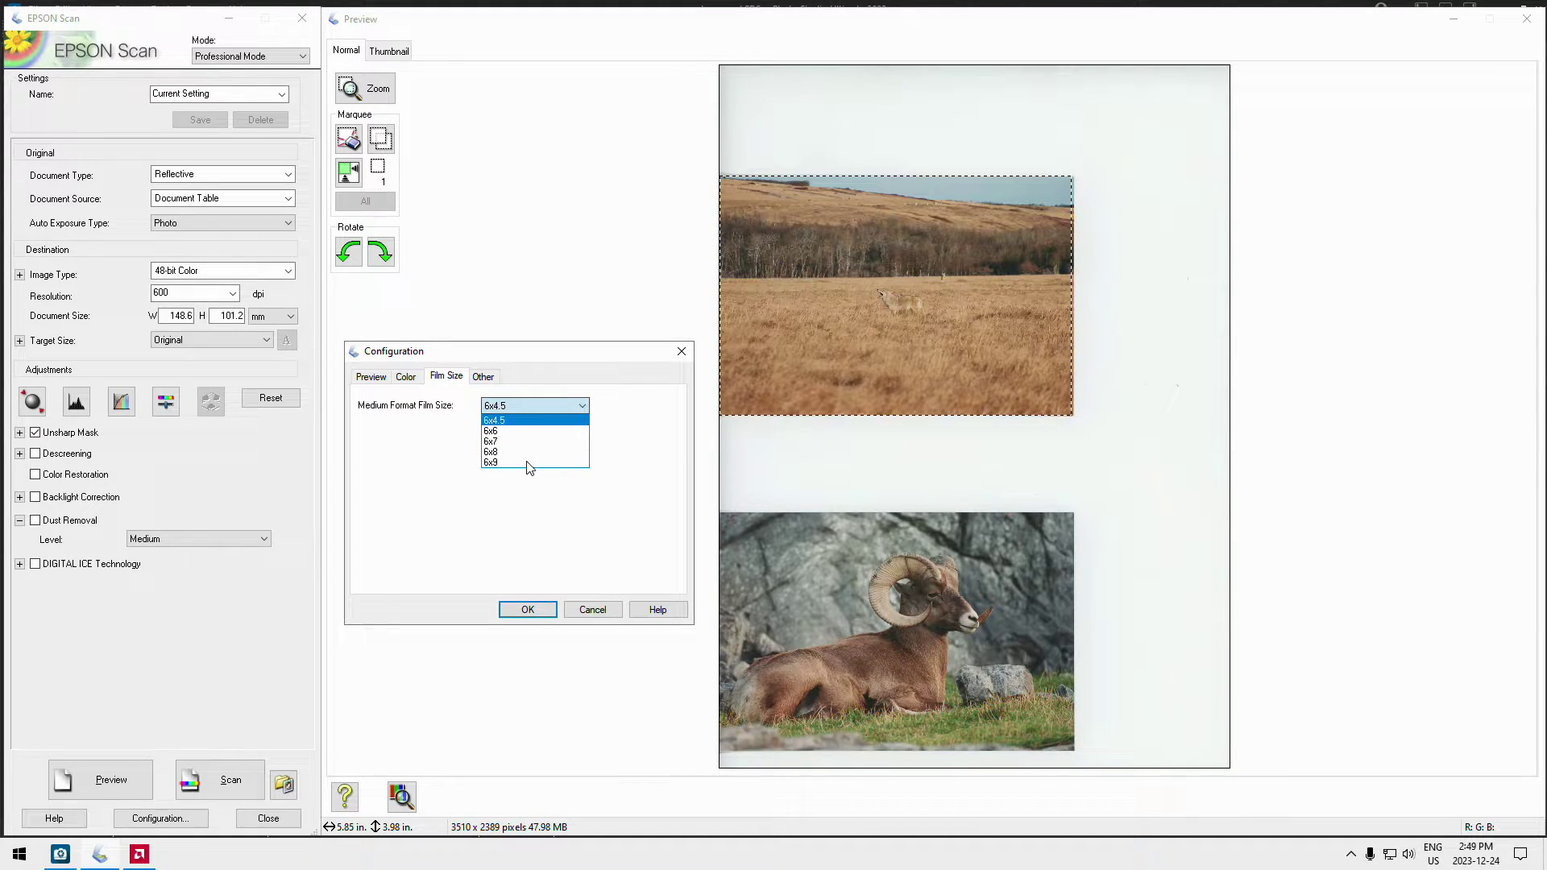
click(508, 421)
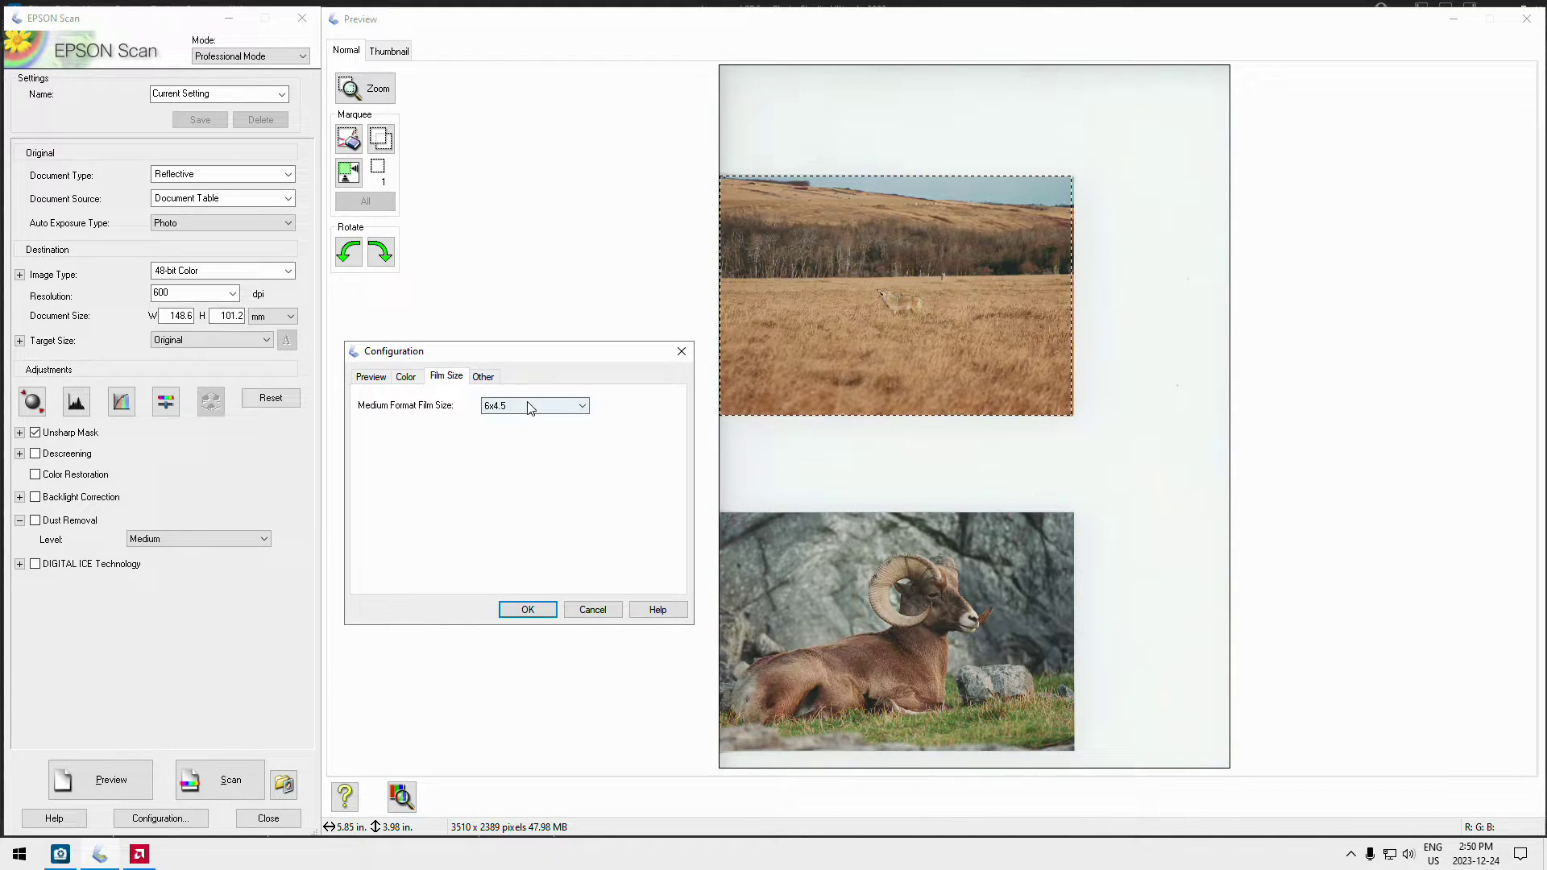
click(486, 378)
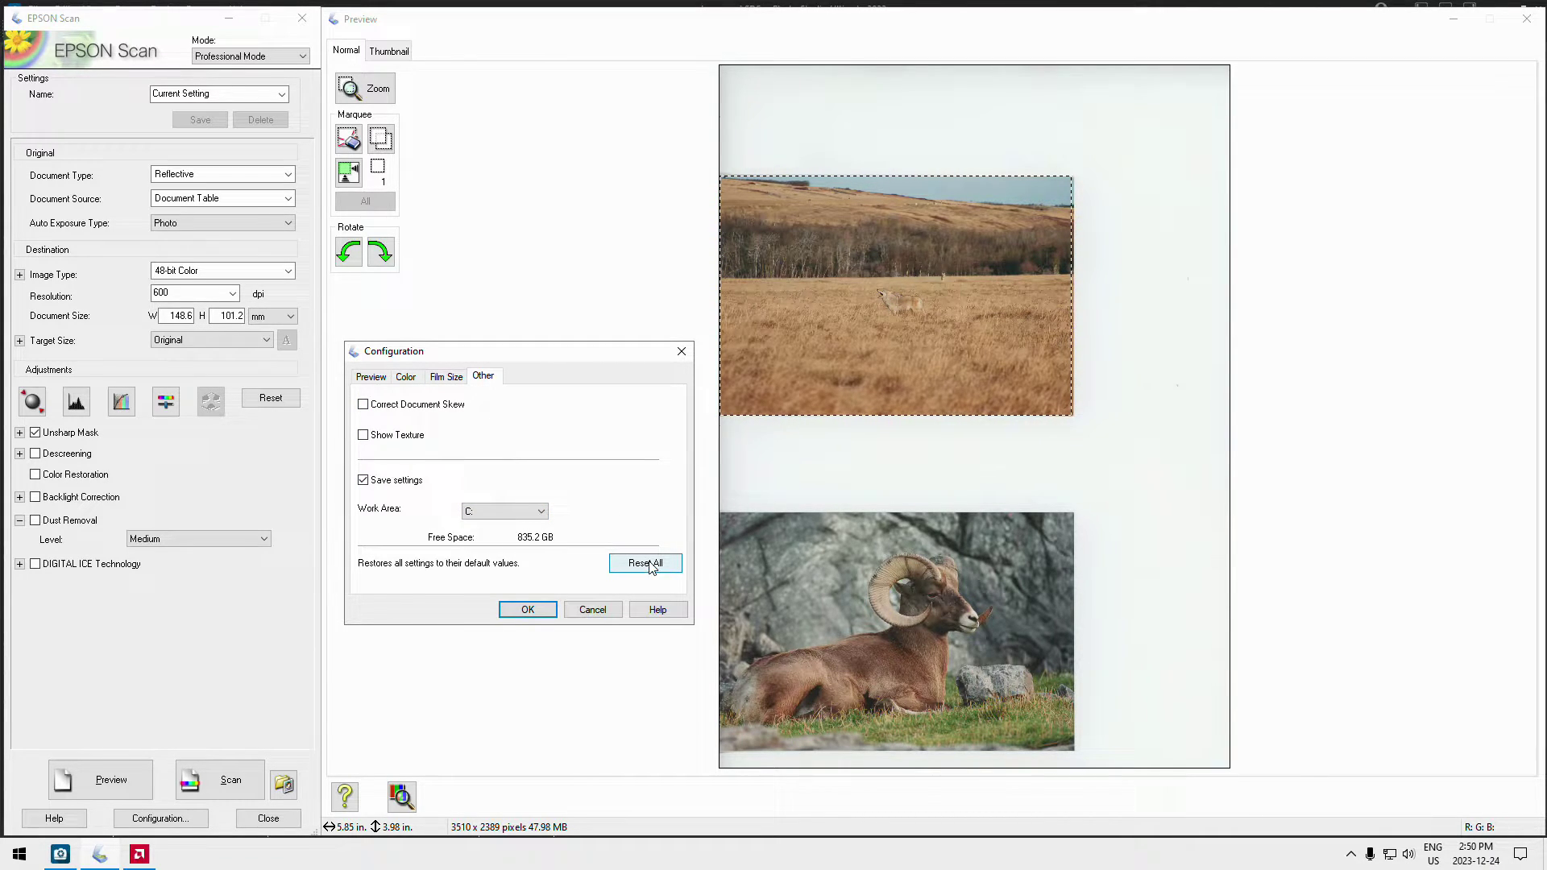
- Reset all configuration settings to defaults and close Configuration with OK
click(376, 378)
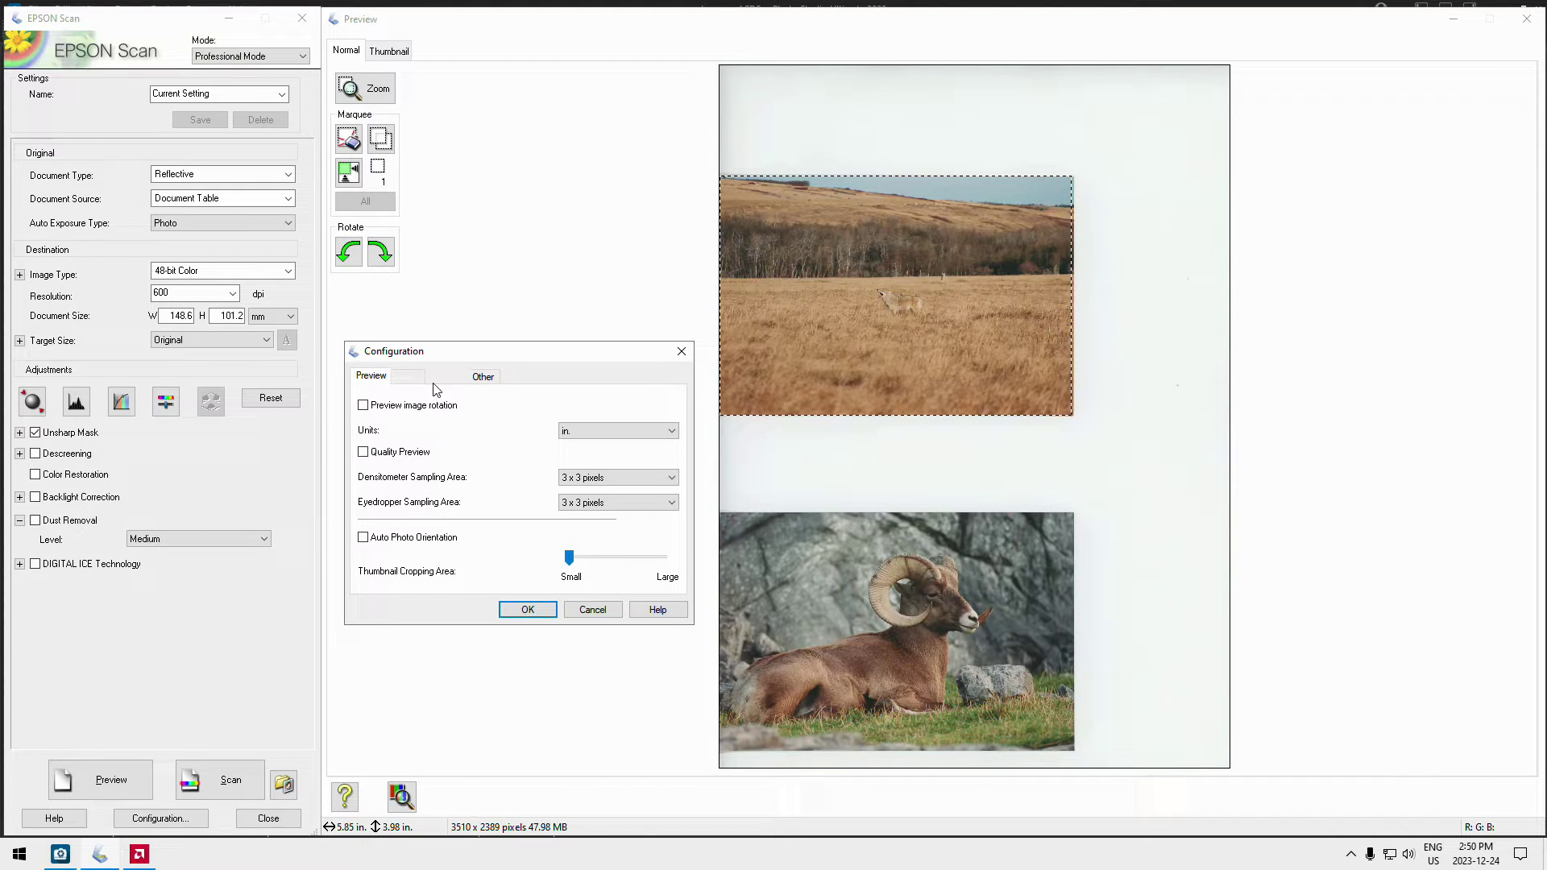
click(527, 610)
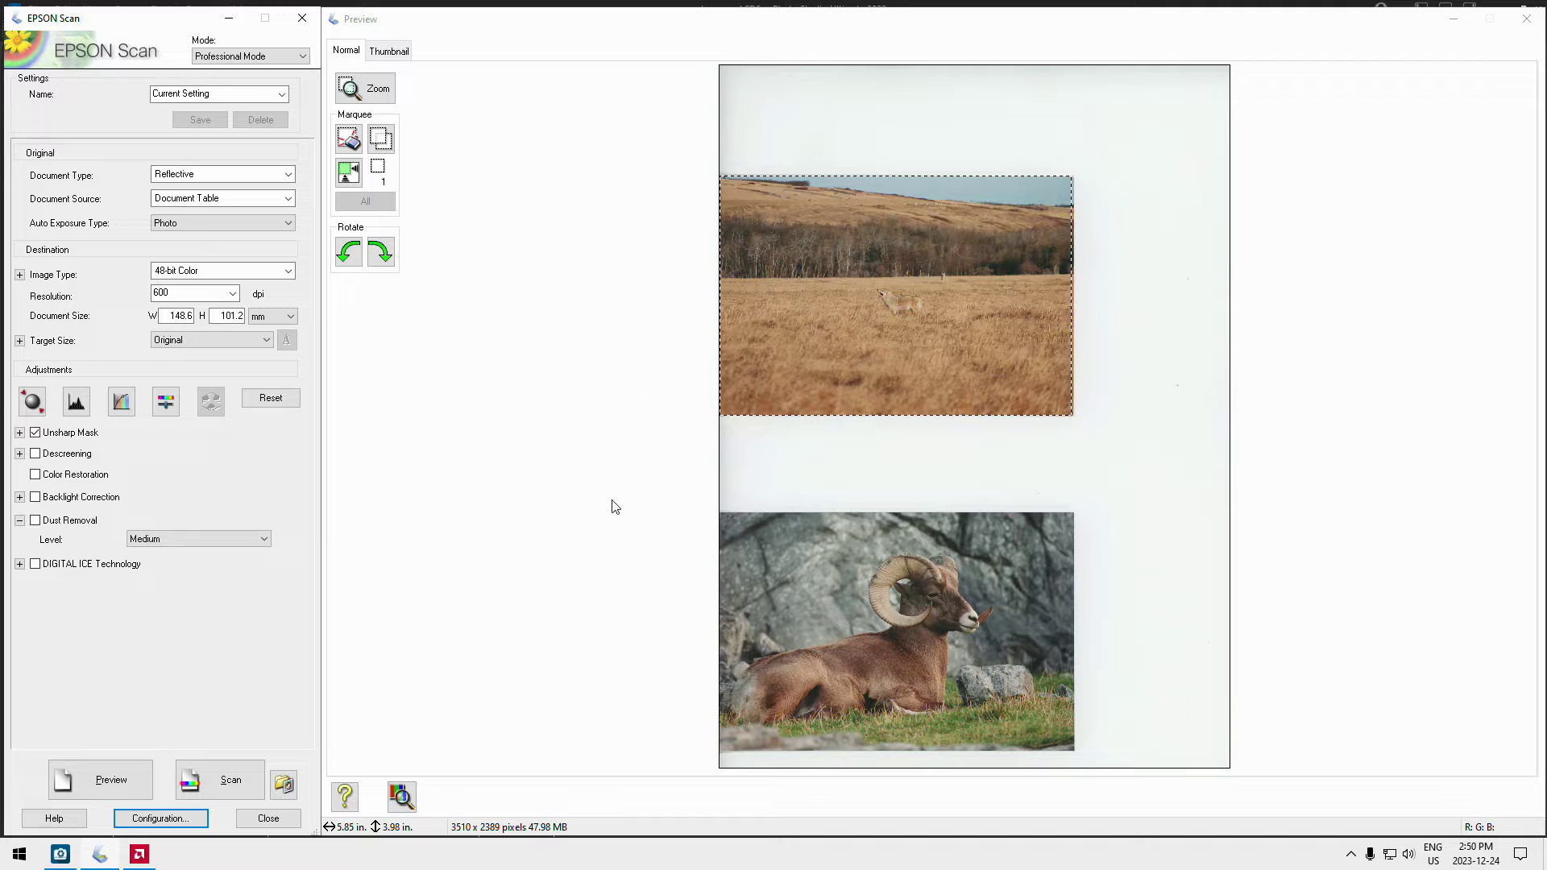
click(402, 797)
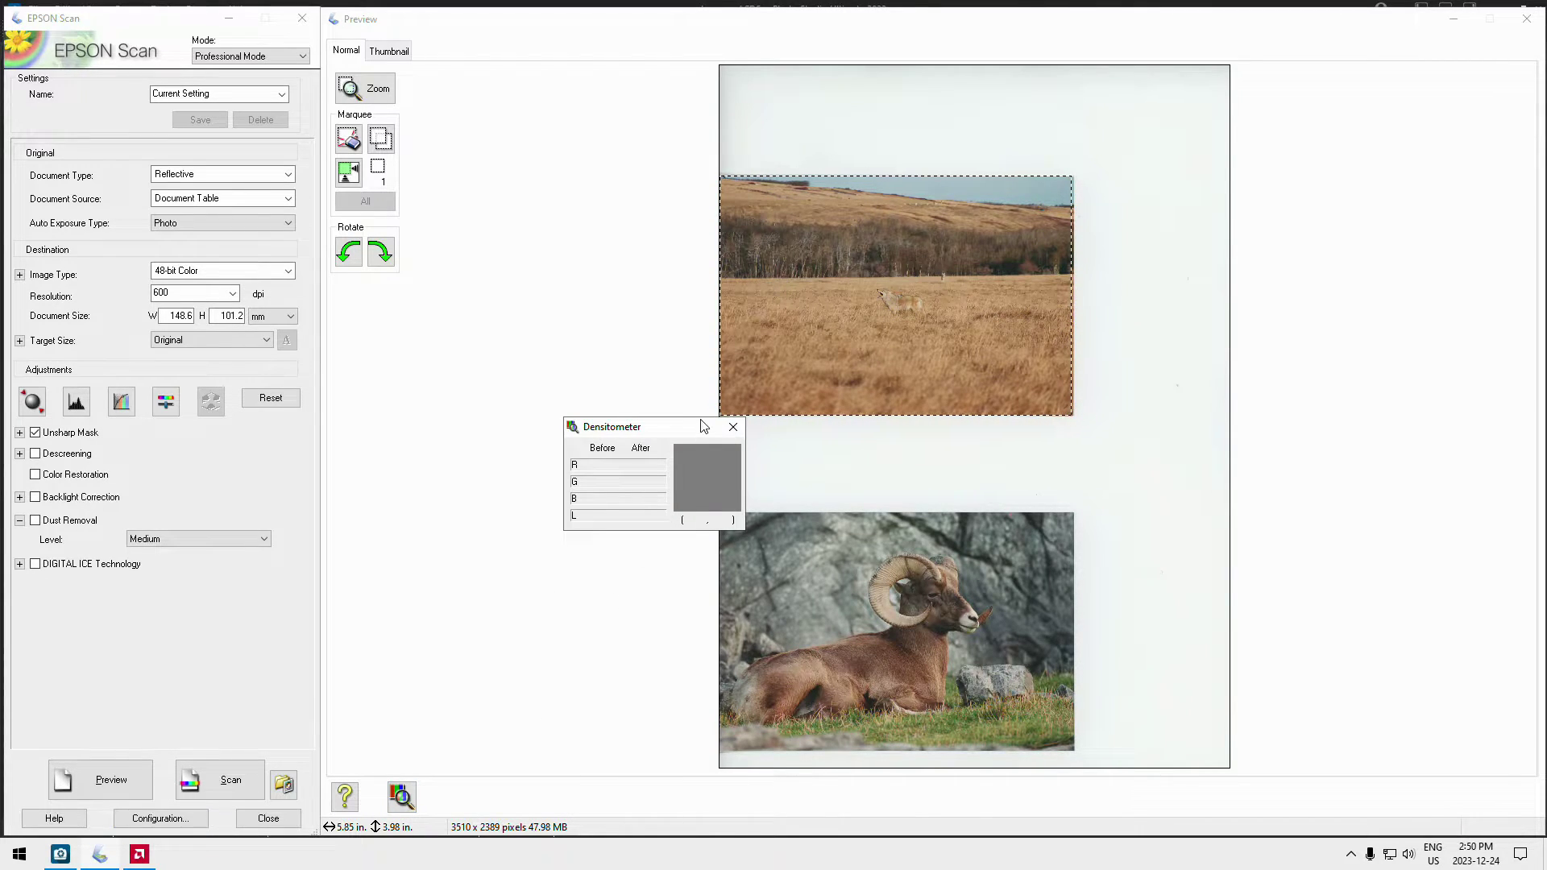
drag(690, 433, 542, 418)
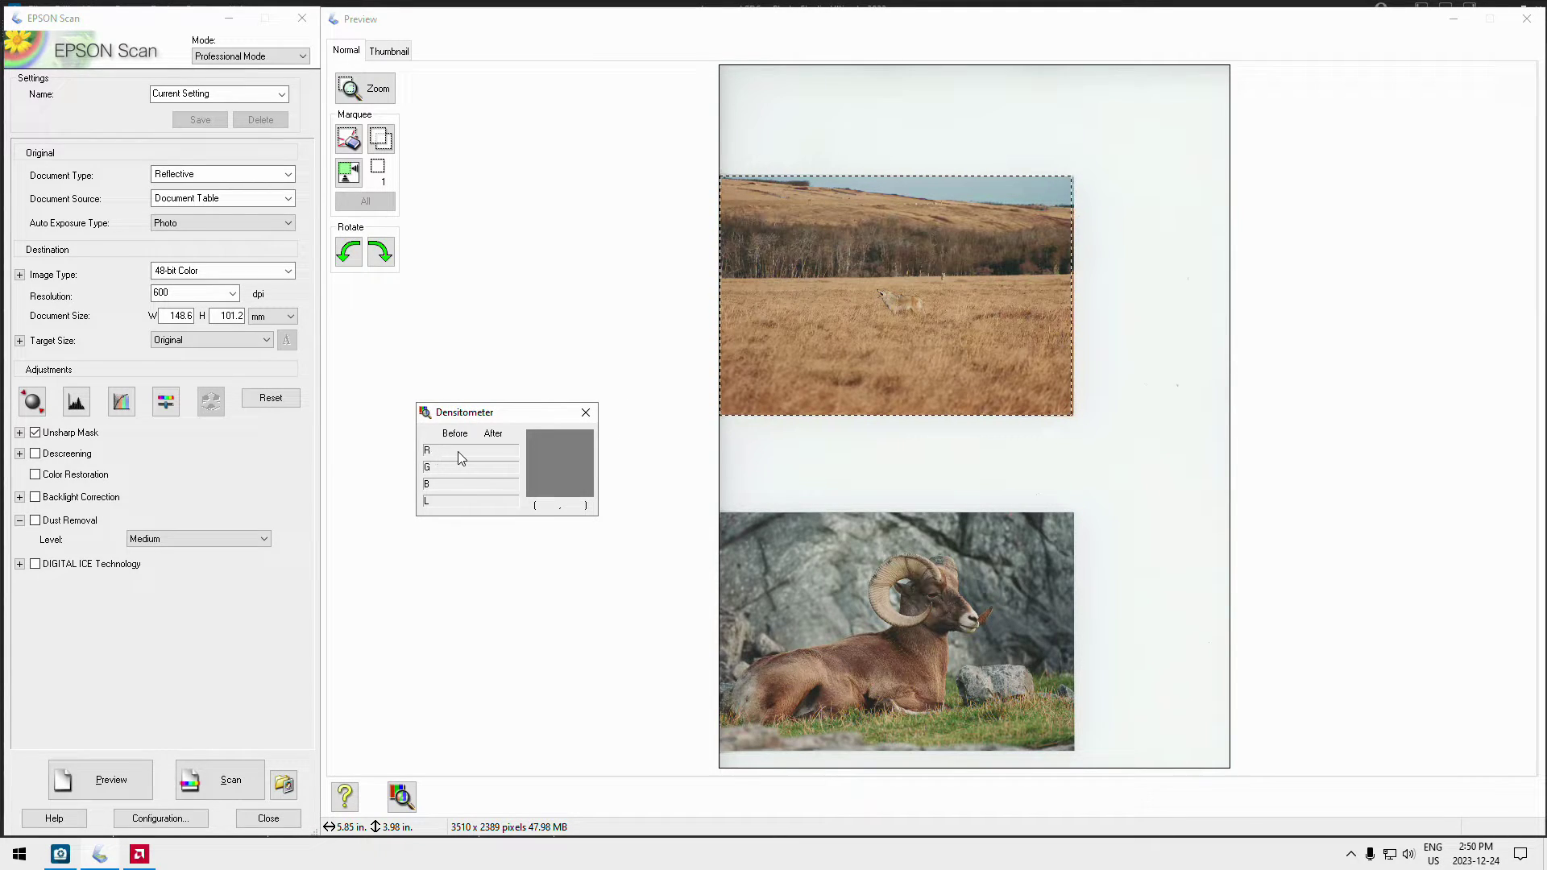
mouse_move(773, 347)
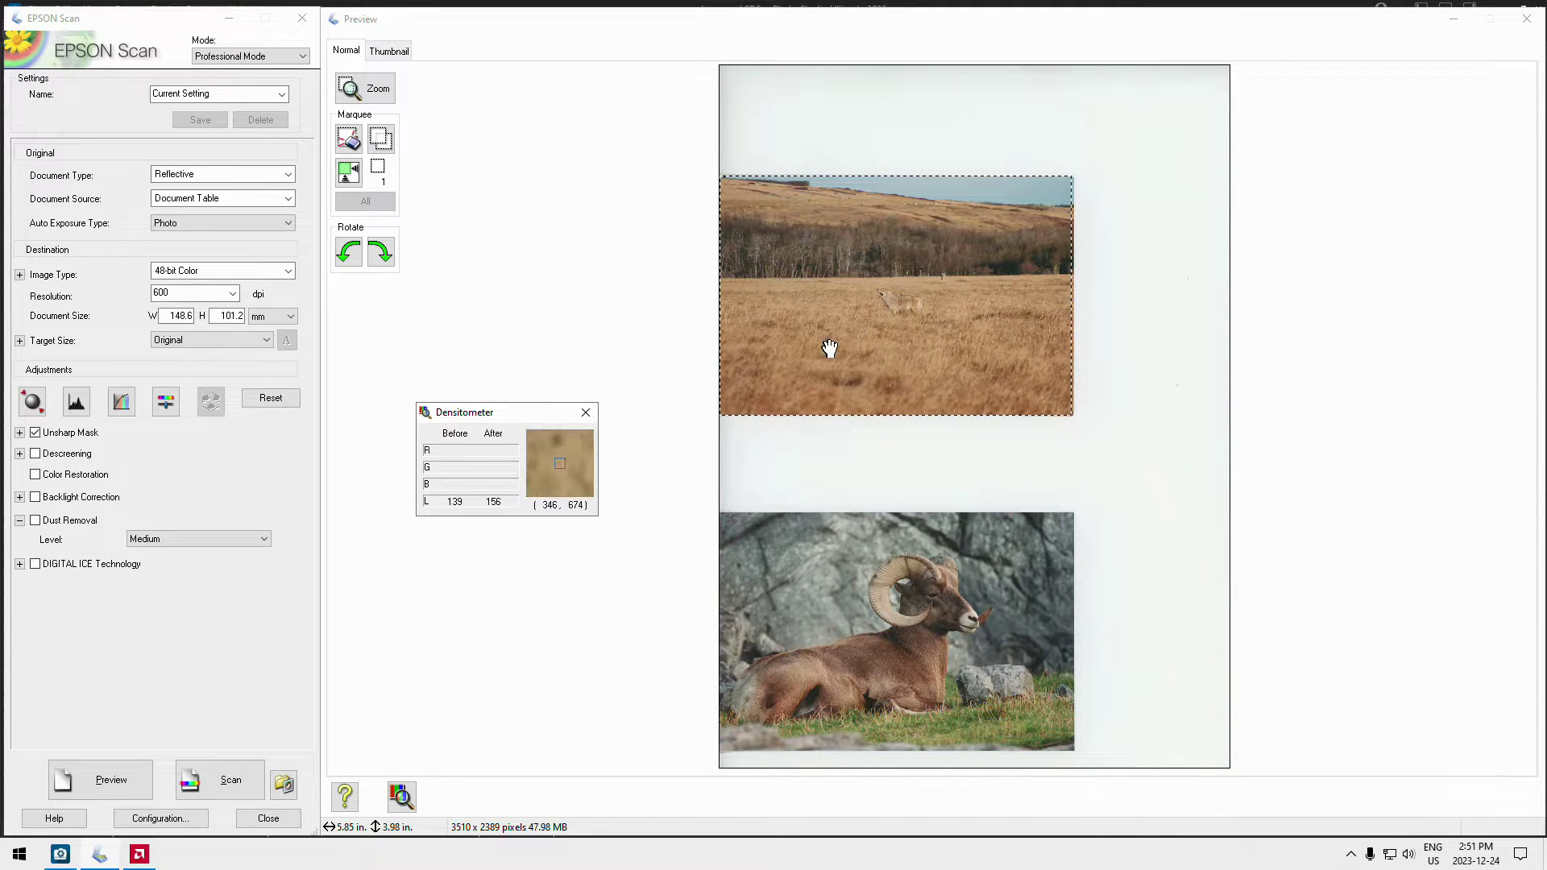
click(586, 413)
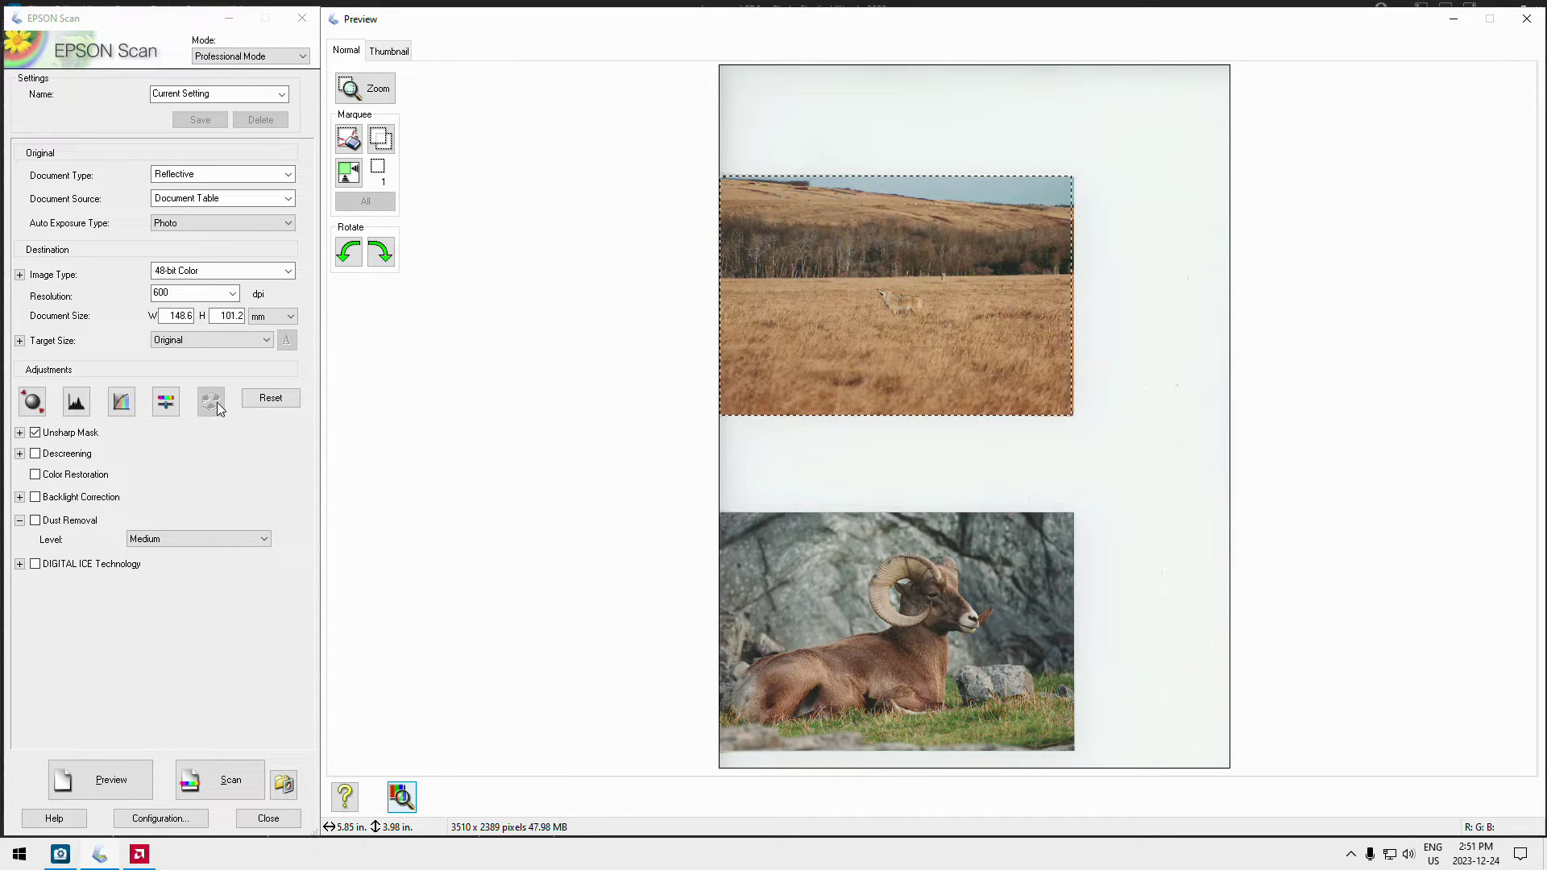
- Toggle Auto Exposure on and off repeatedly, ending with the preview's enhancements cleared
click(33, 402)
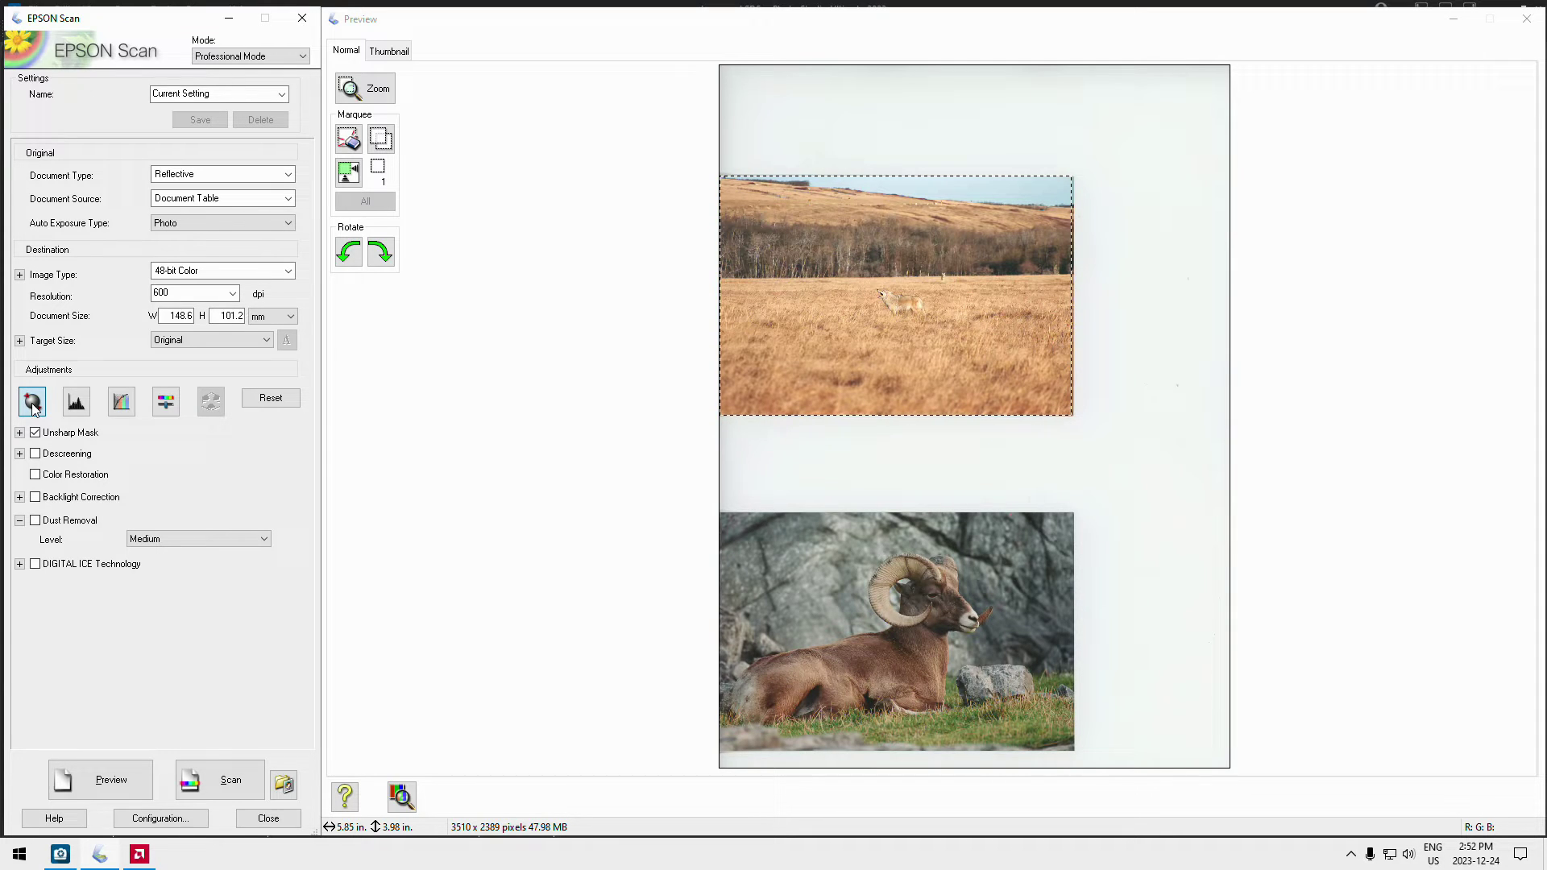
click(261, 397)
click(34, 405)
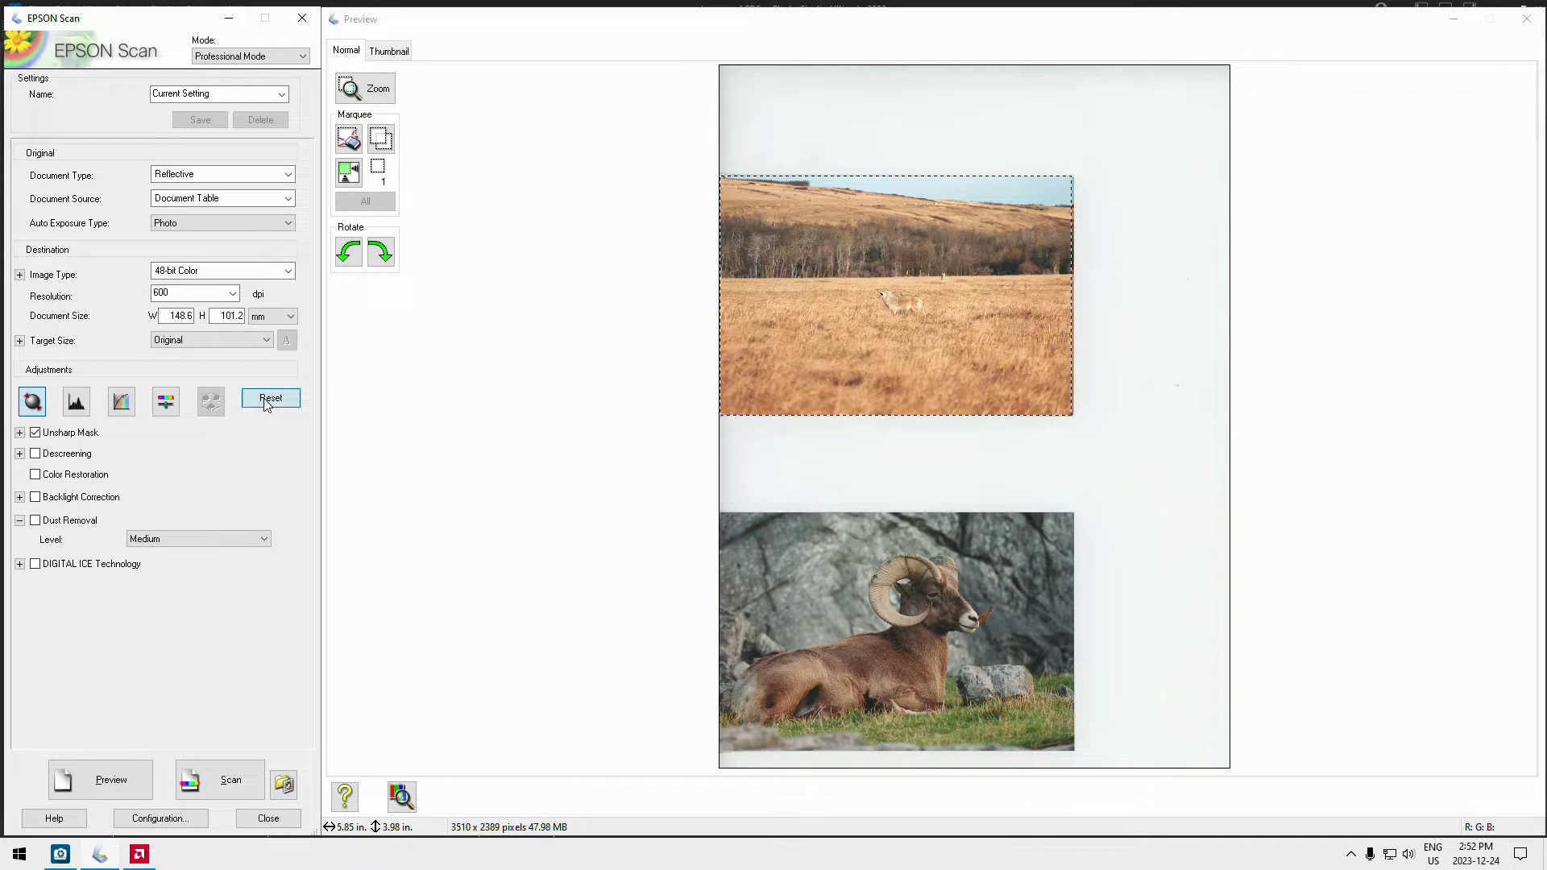
click(270, 398)
click(27, 407)
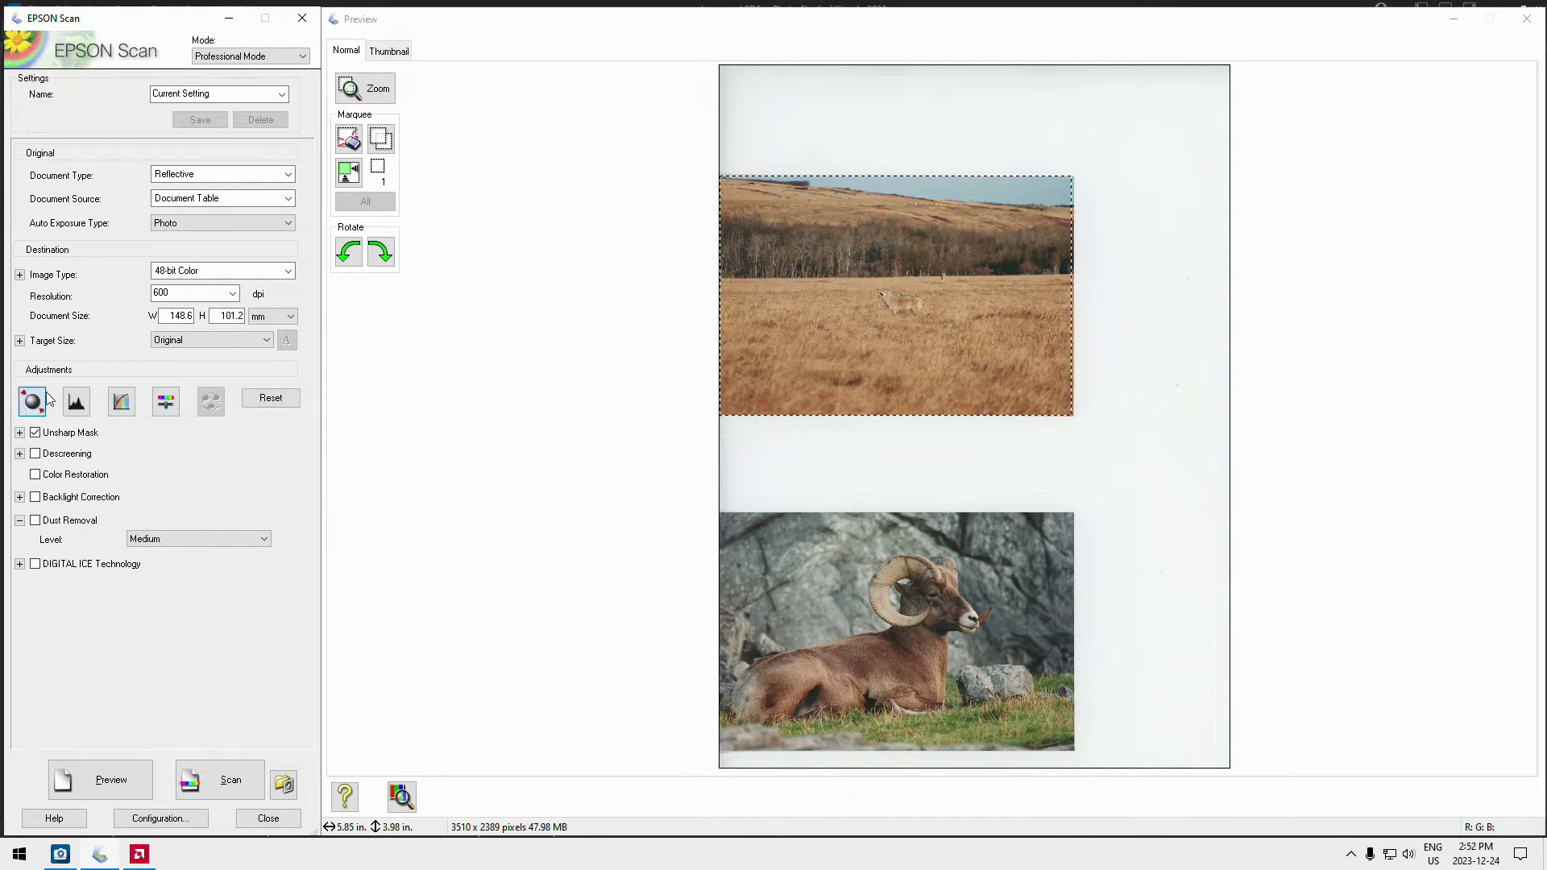
click(291, 396)
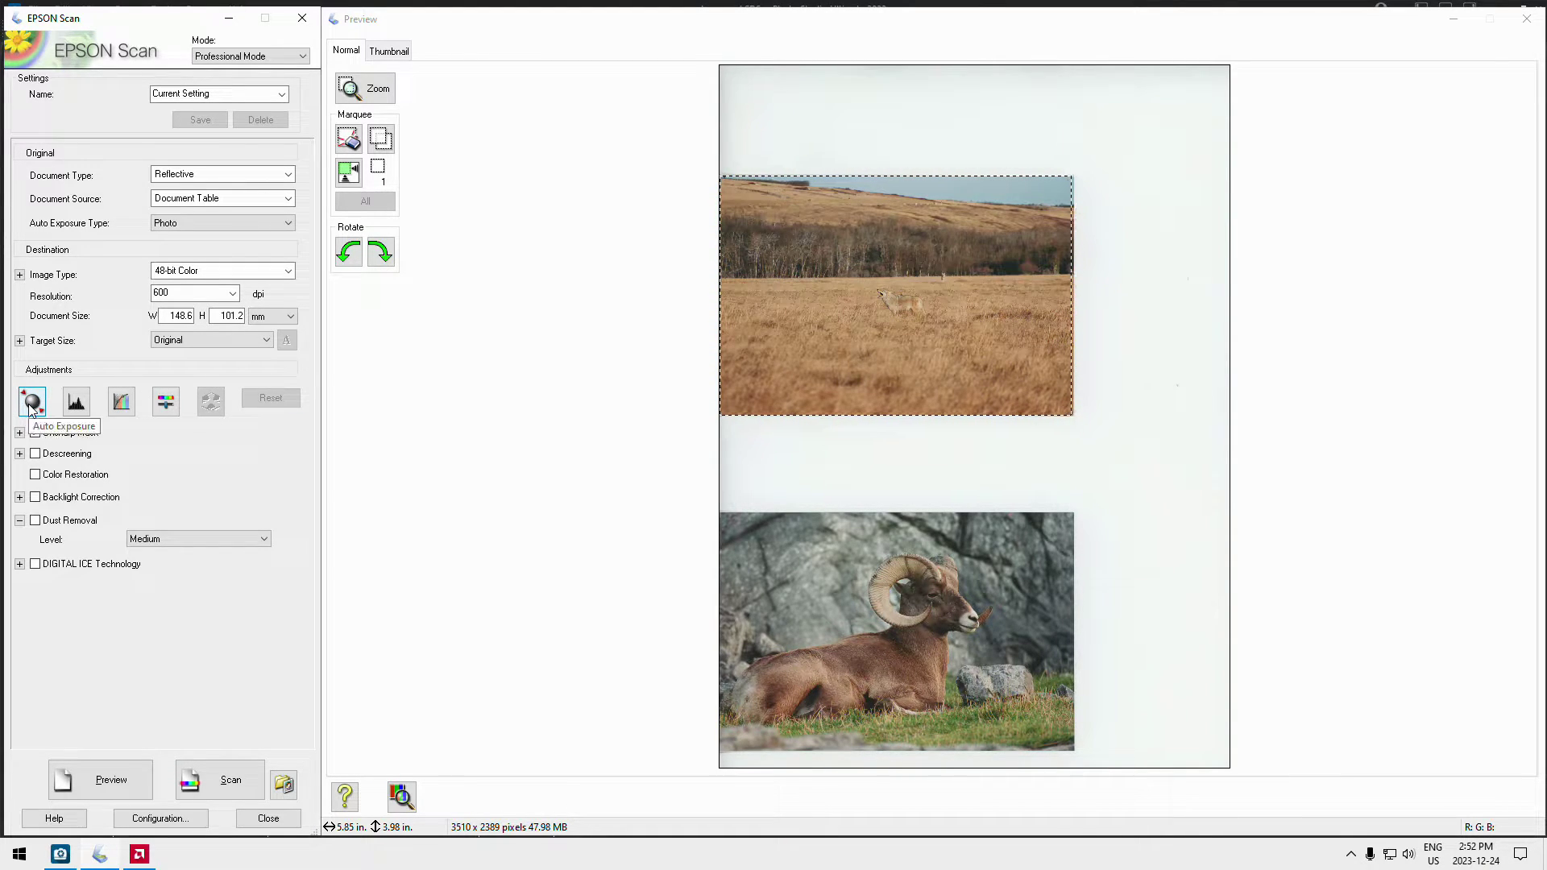
click(31, 407)
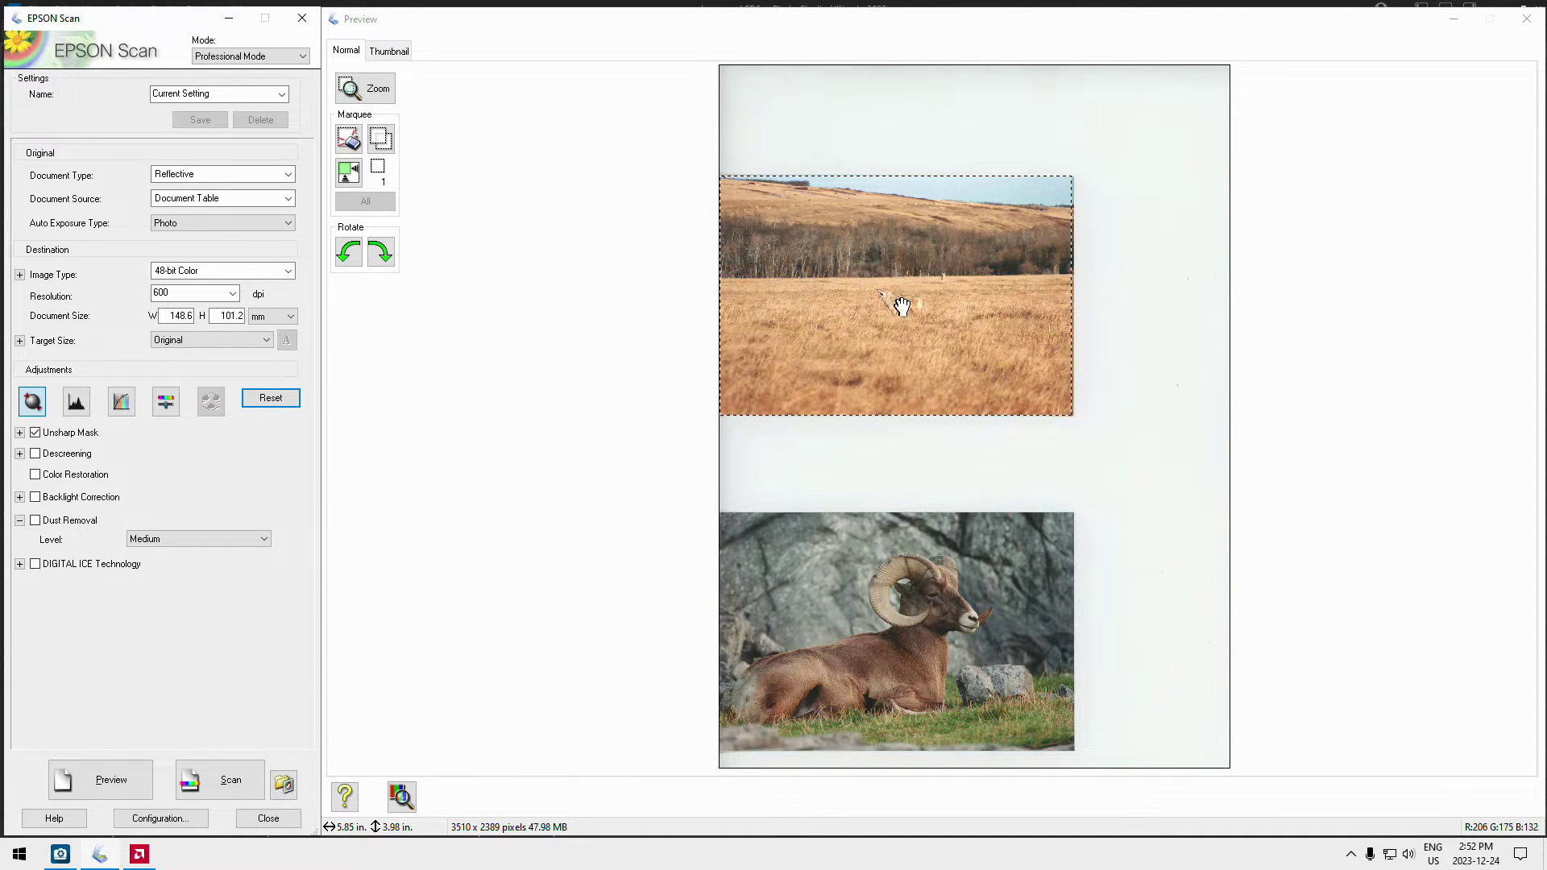
click(33, 401)
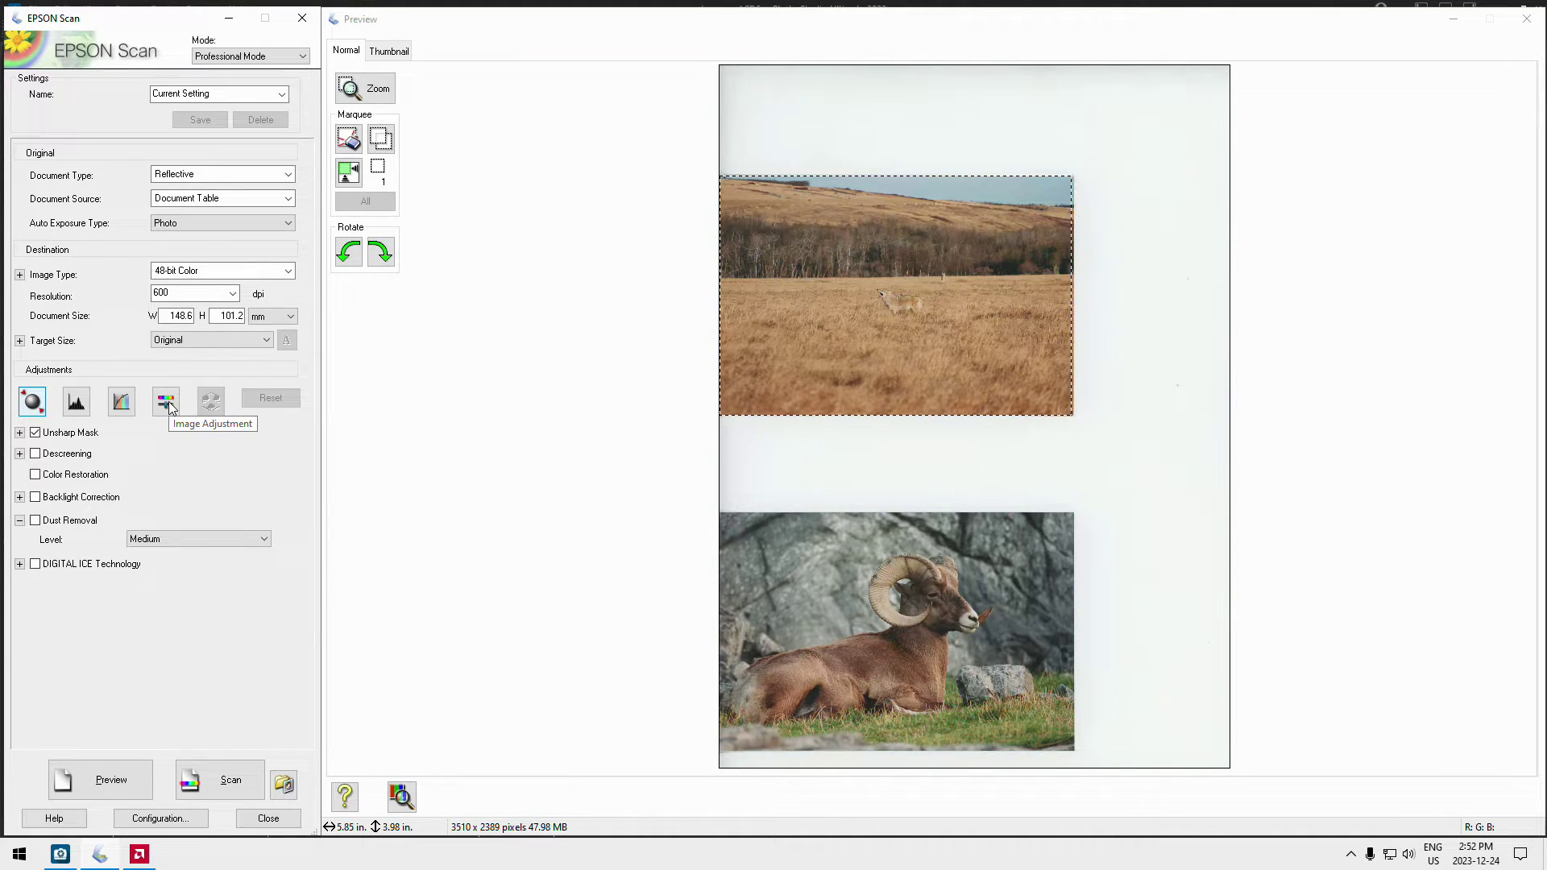
- Open Histogram Adjustment, briefly open and close Tone Correction, and move the histogram window down
click(77, 405)
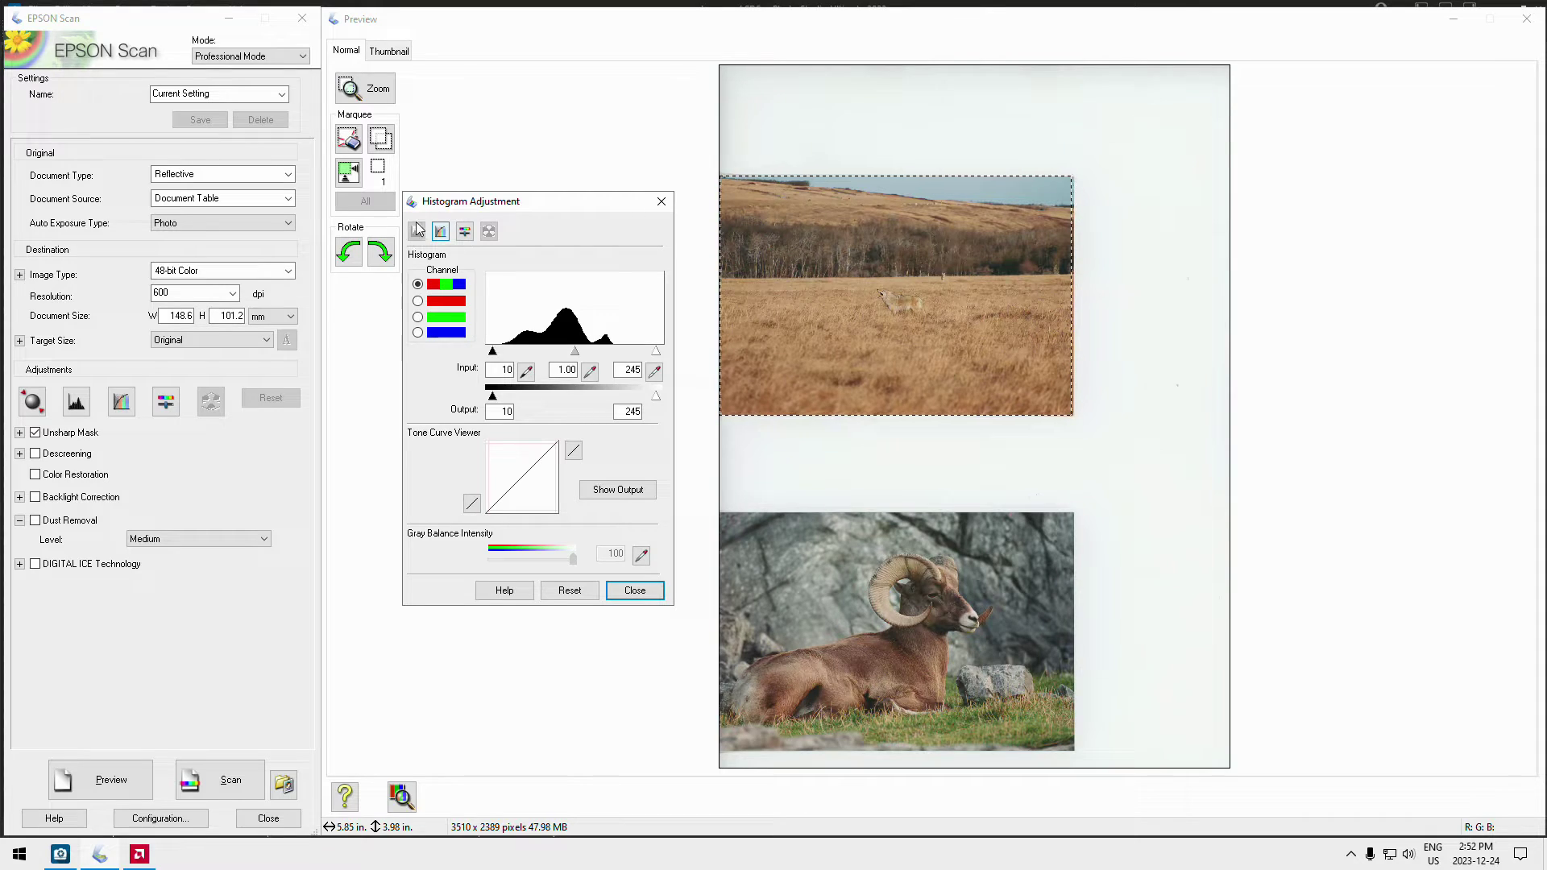
click(439, 232)
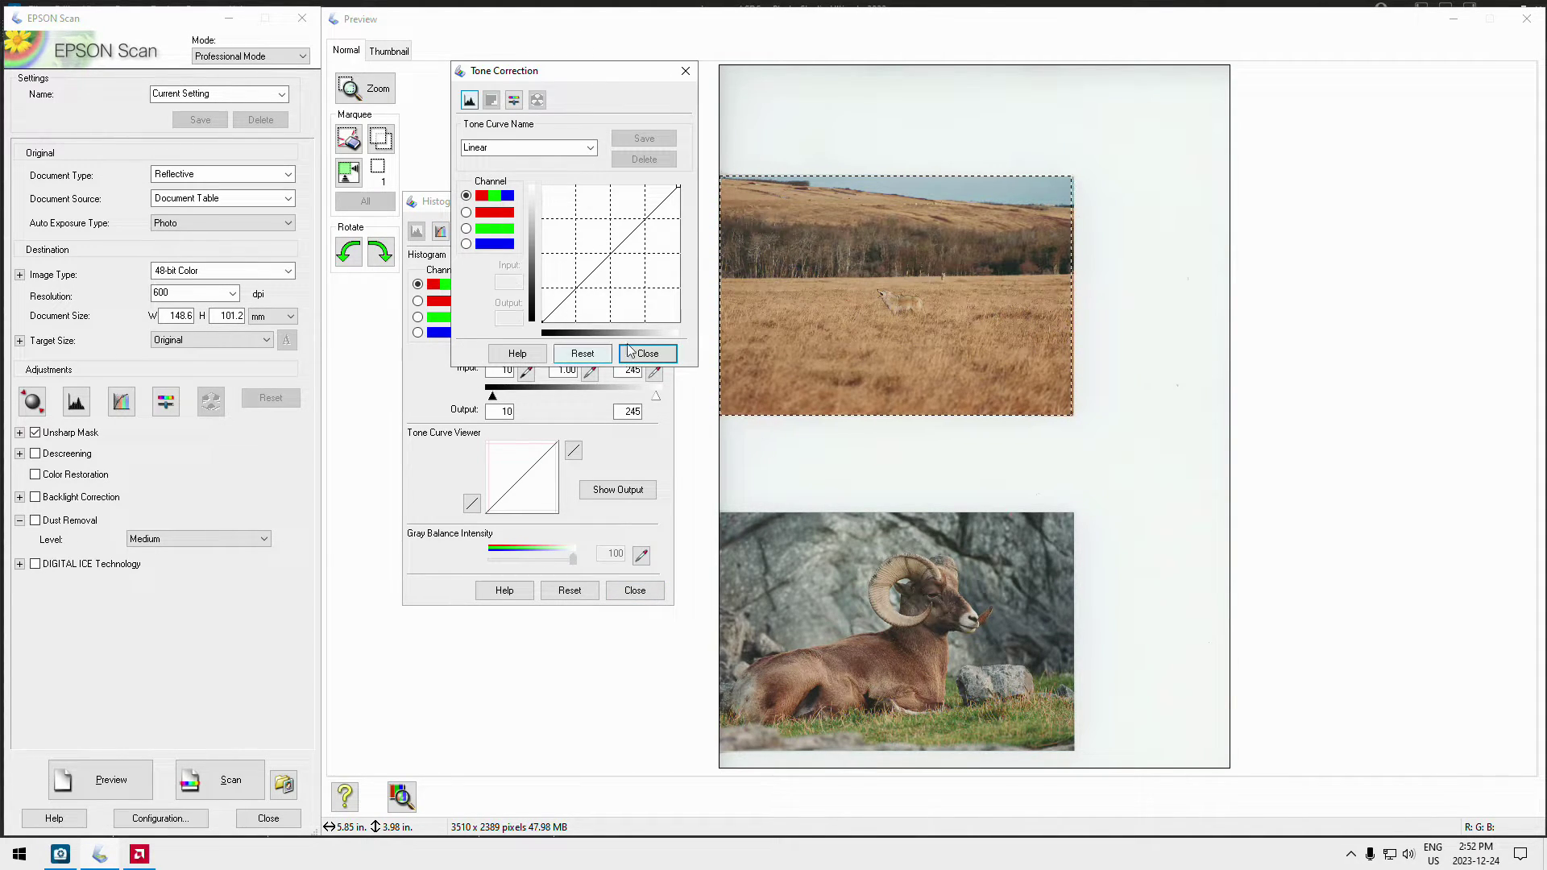
click(649, 352)
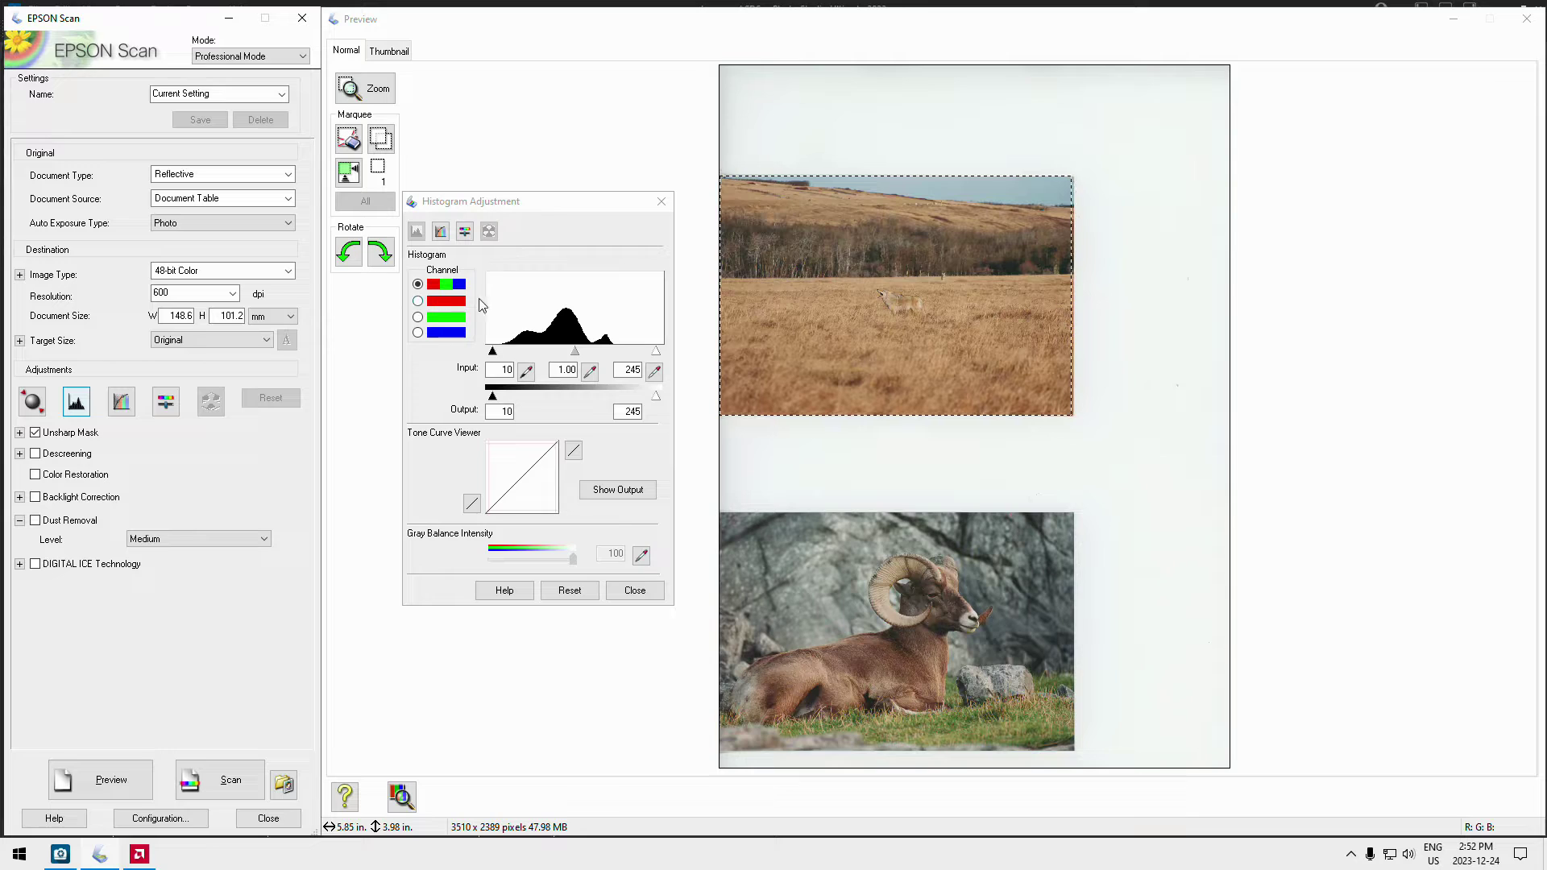
drag(568, 208, 555, 326)
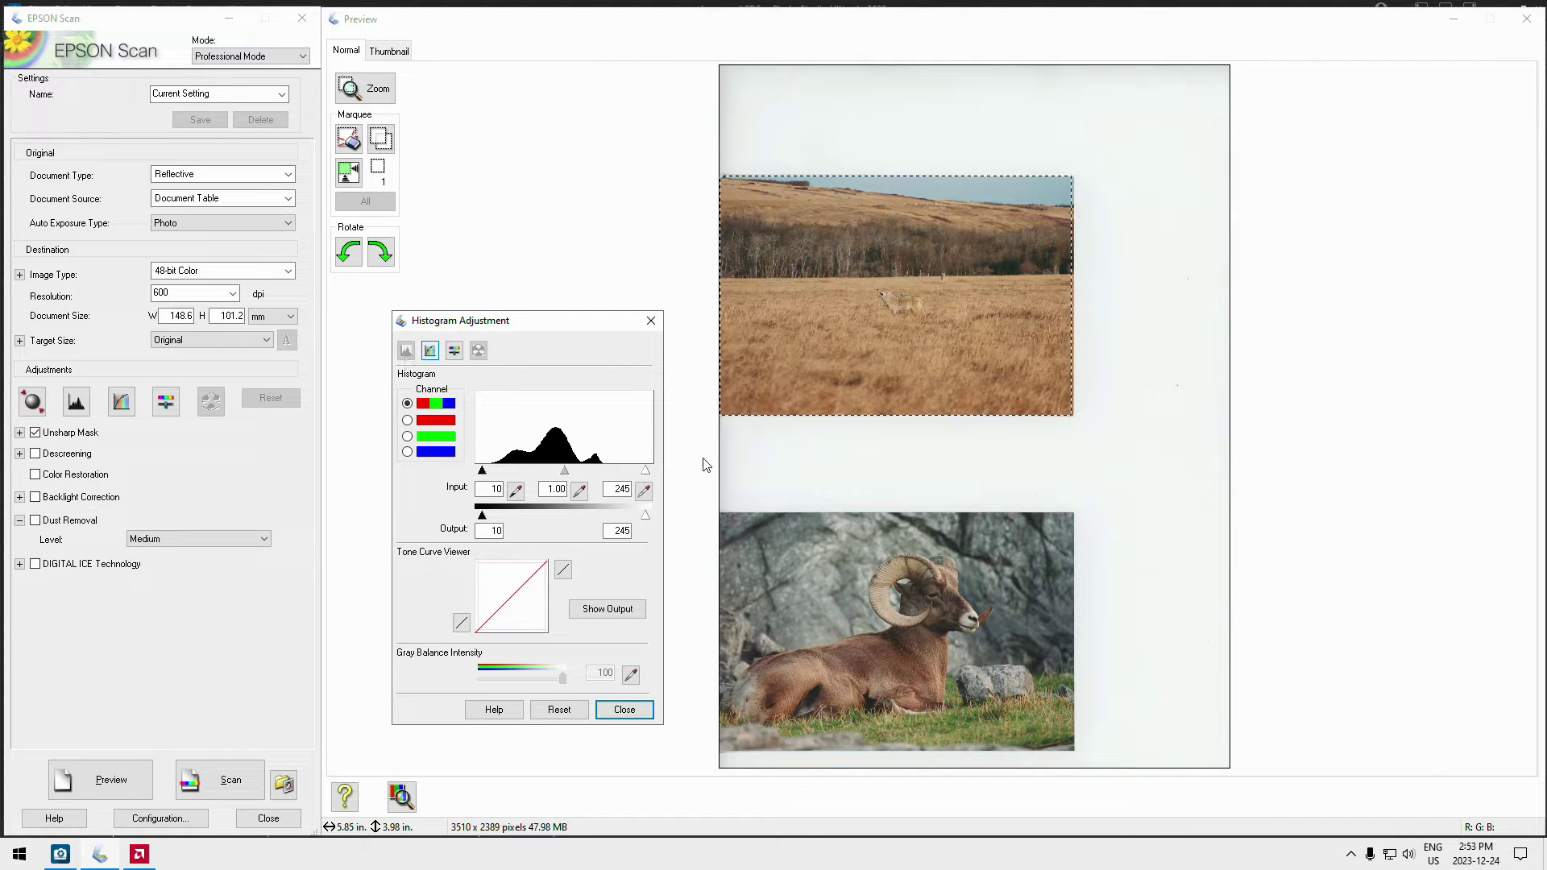
drag(645, 471, 546, 475)
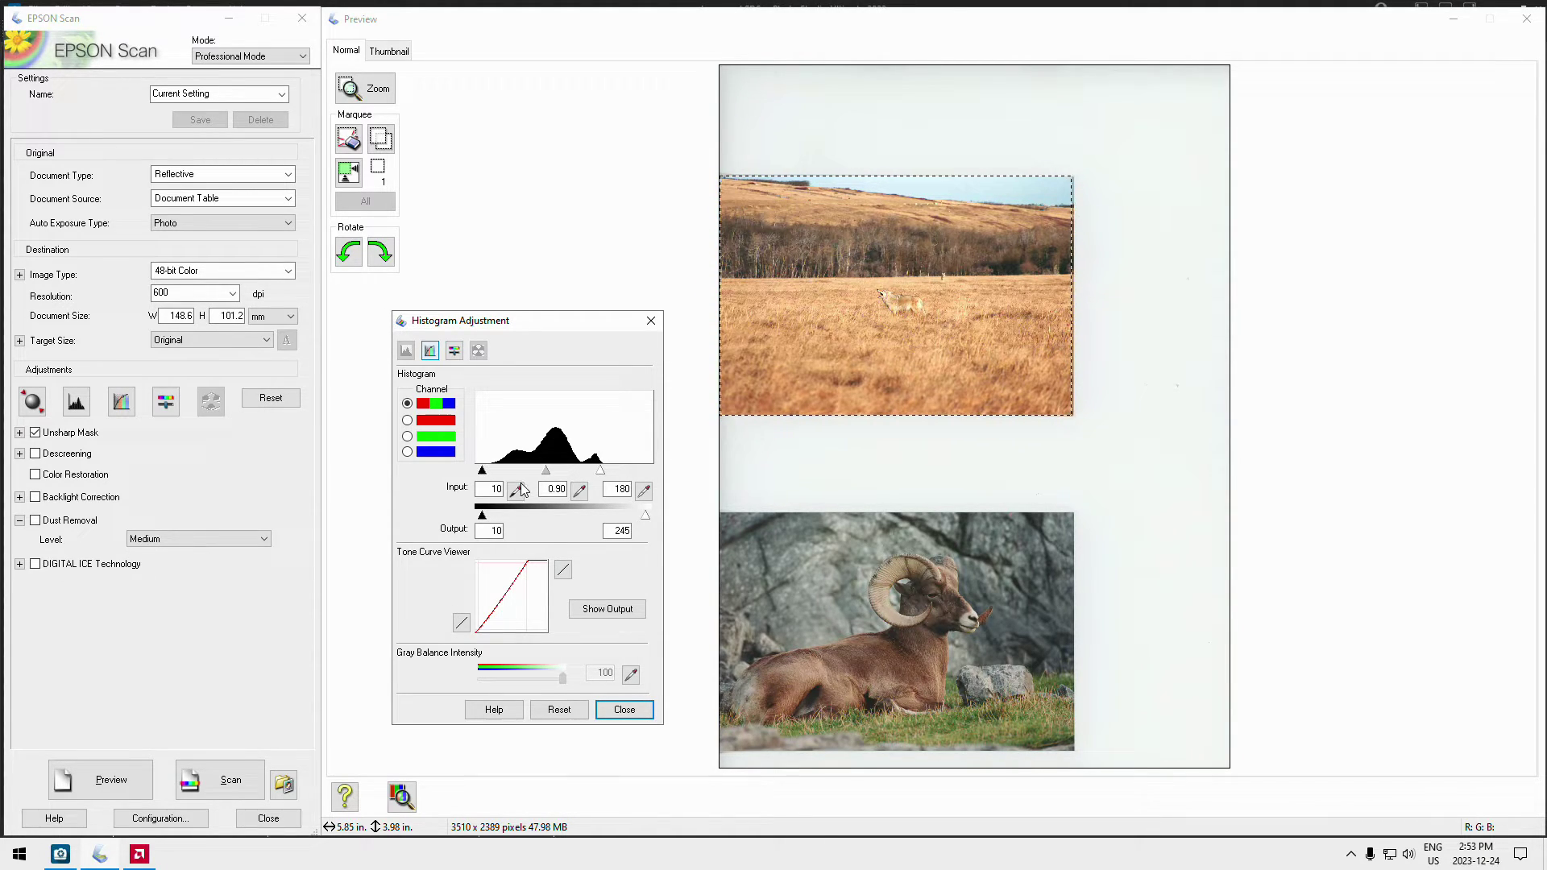
click(580, 490)
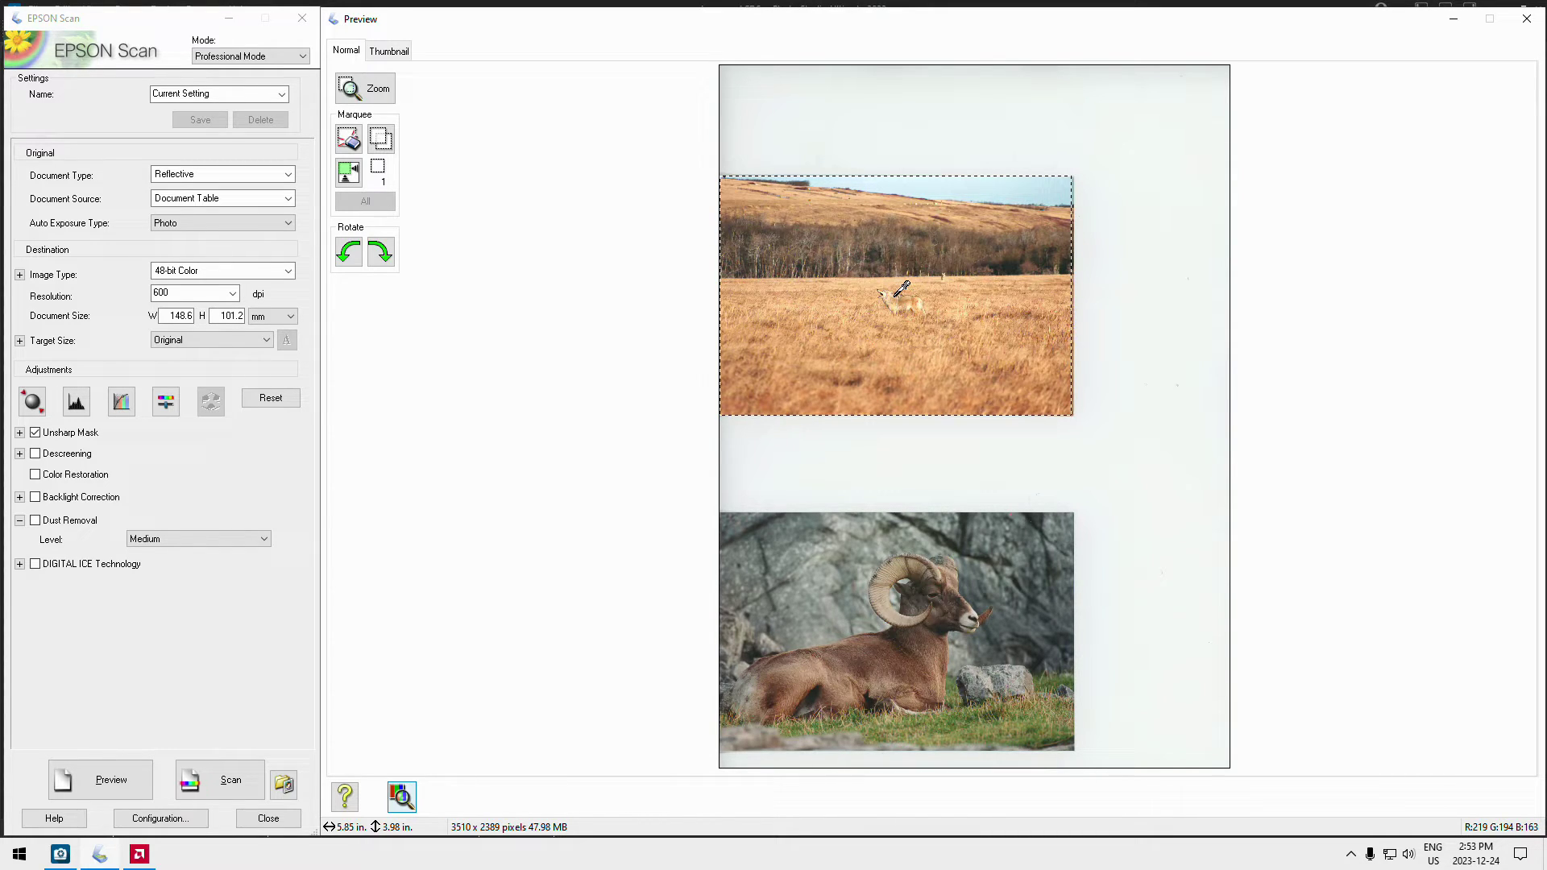
click(895, 294)
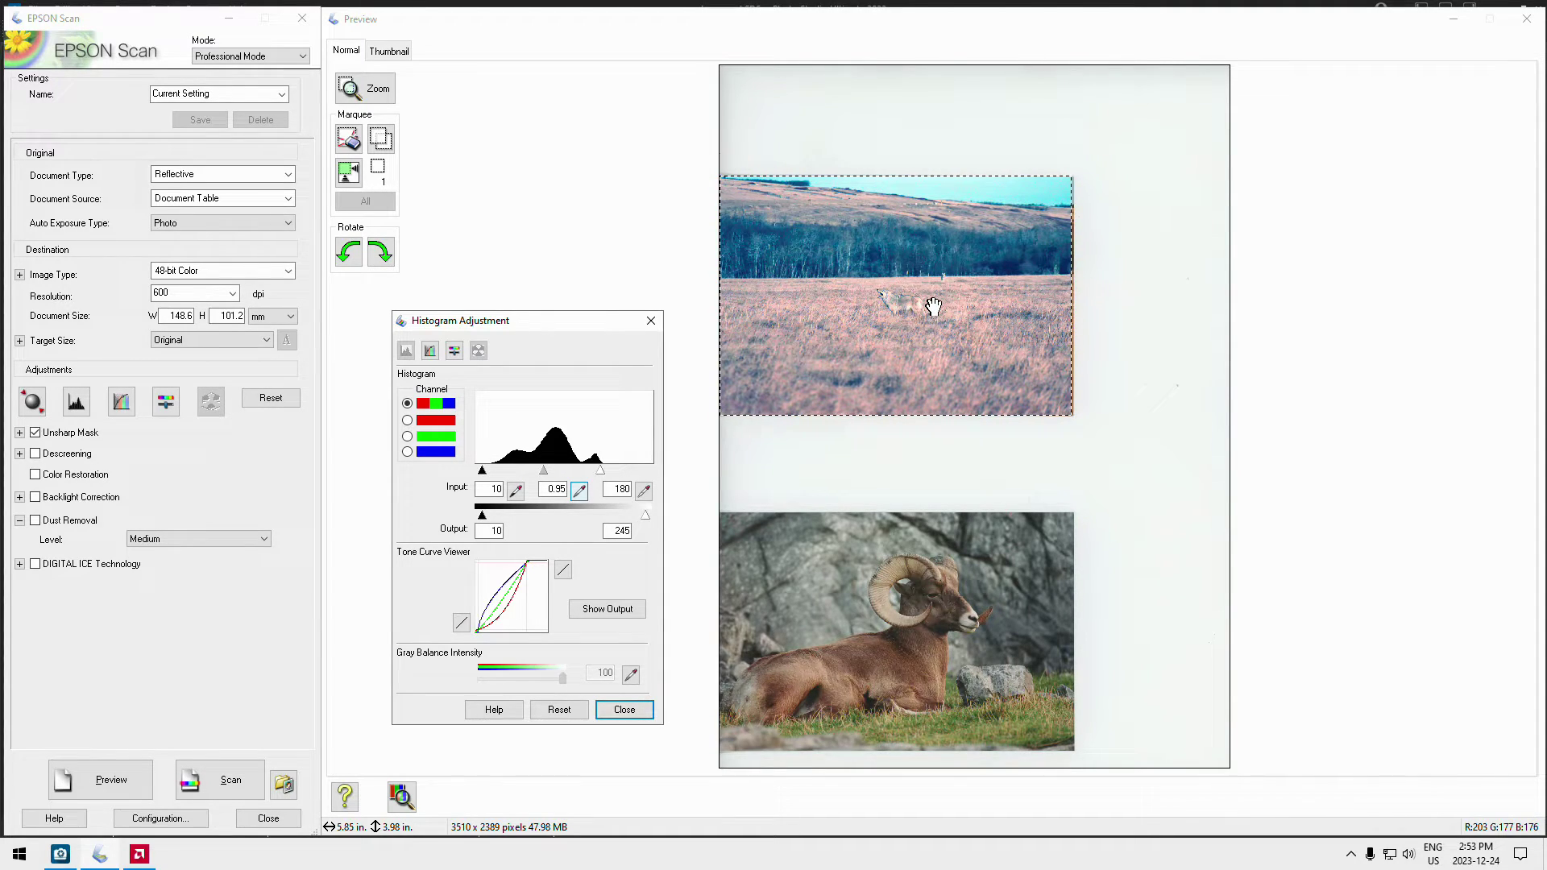
click(569, 717)
click(570, 716)
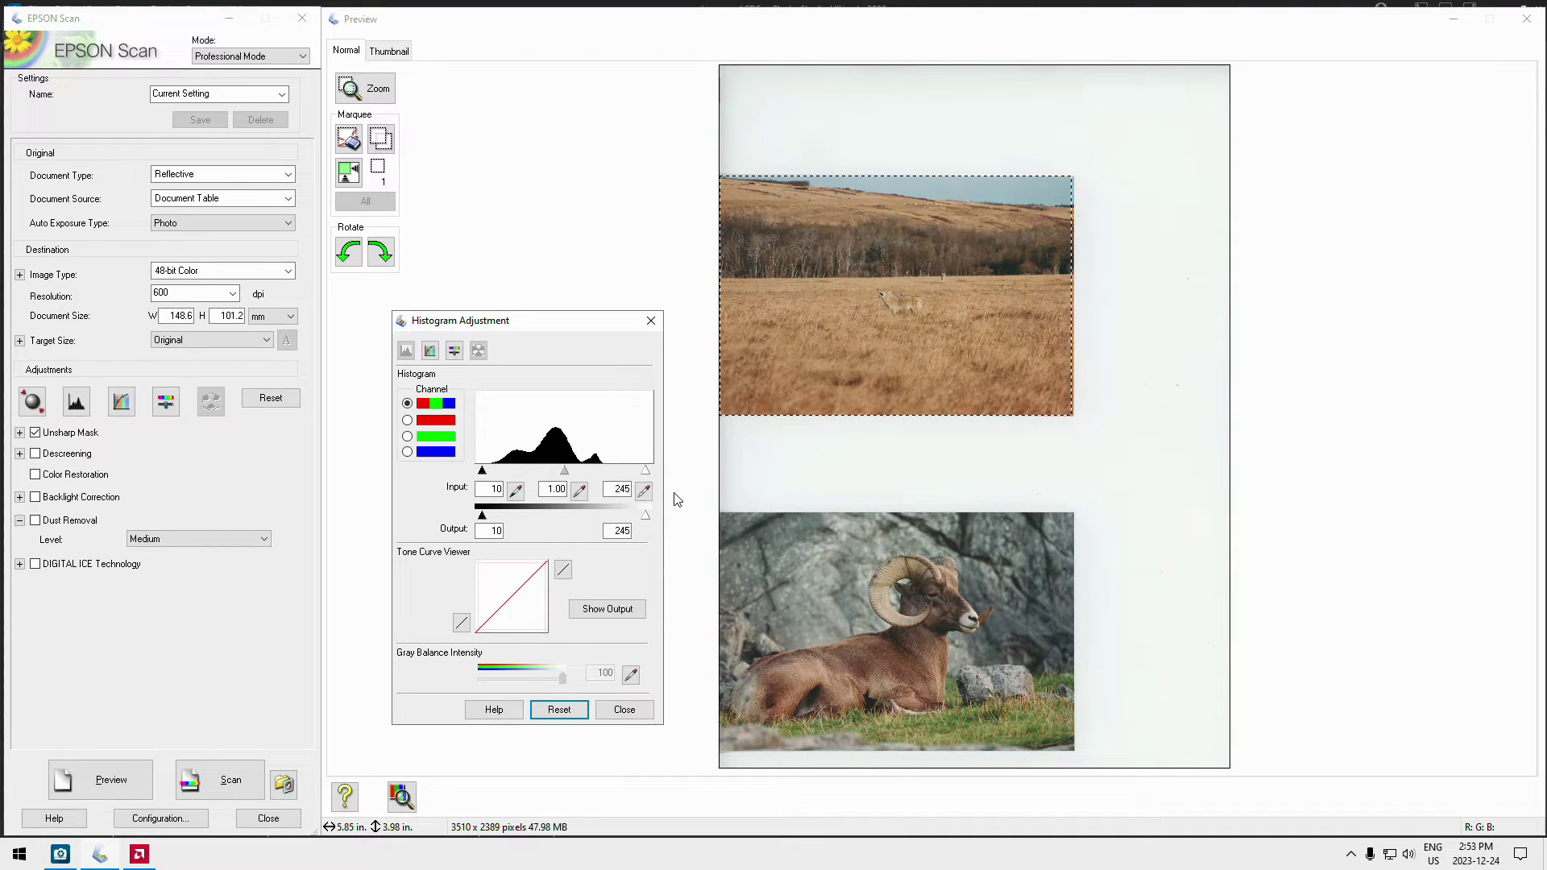
click(624, 709)
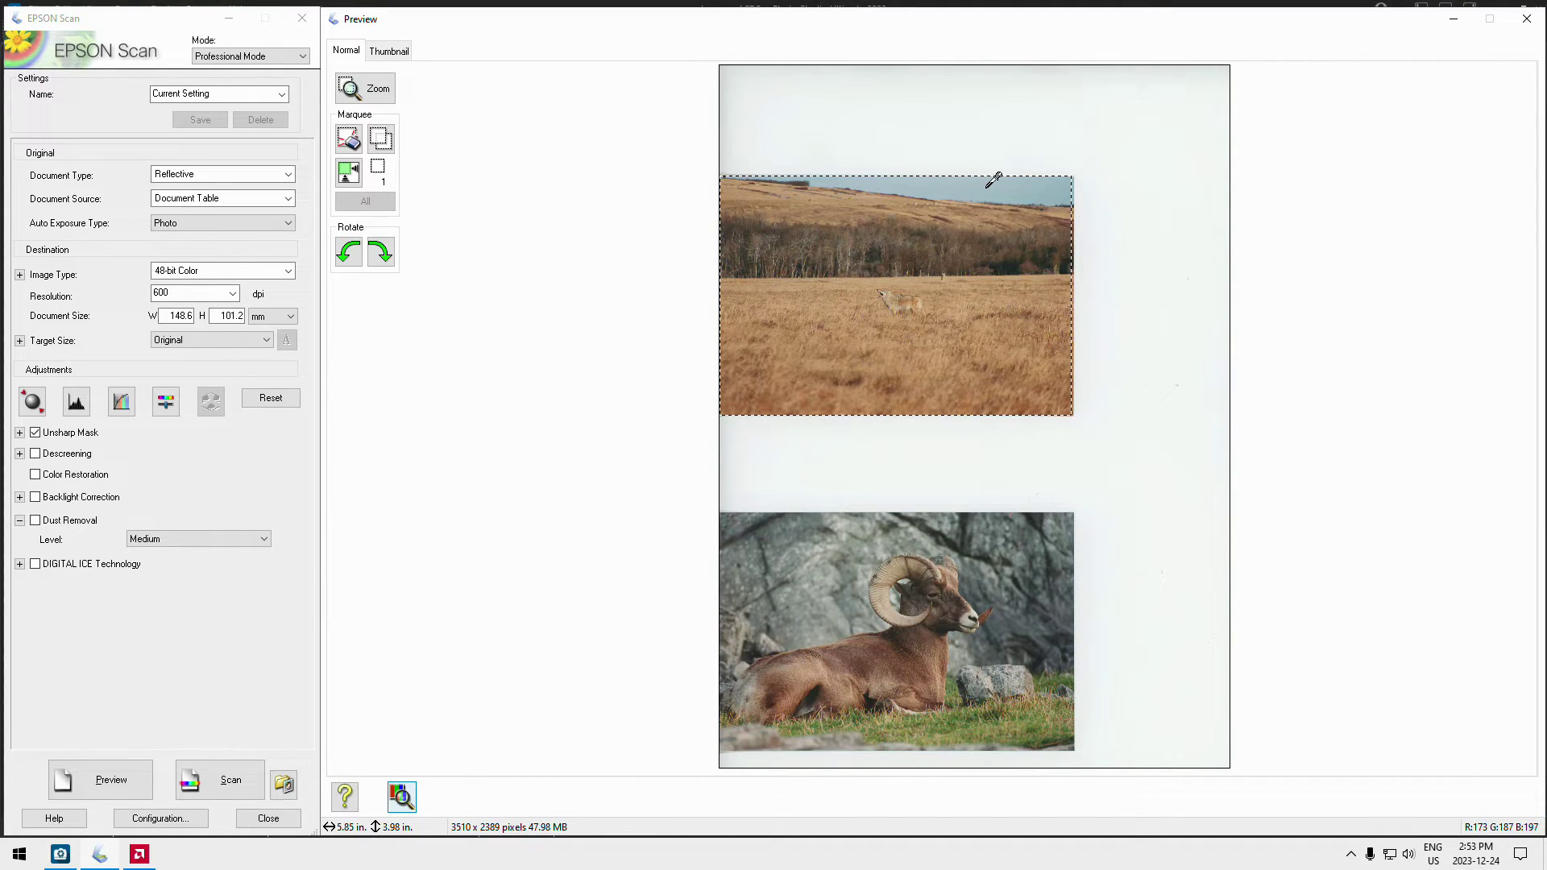
click(906, 189)
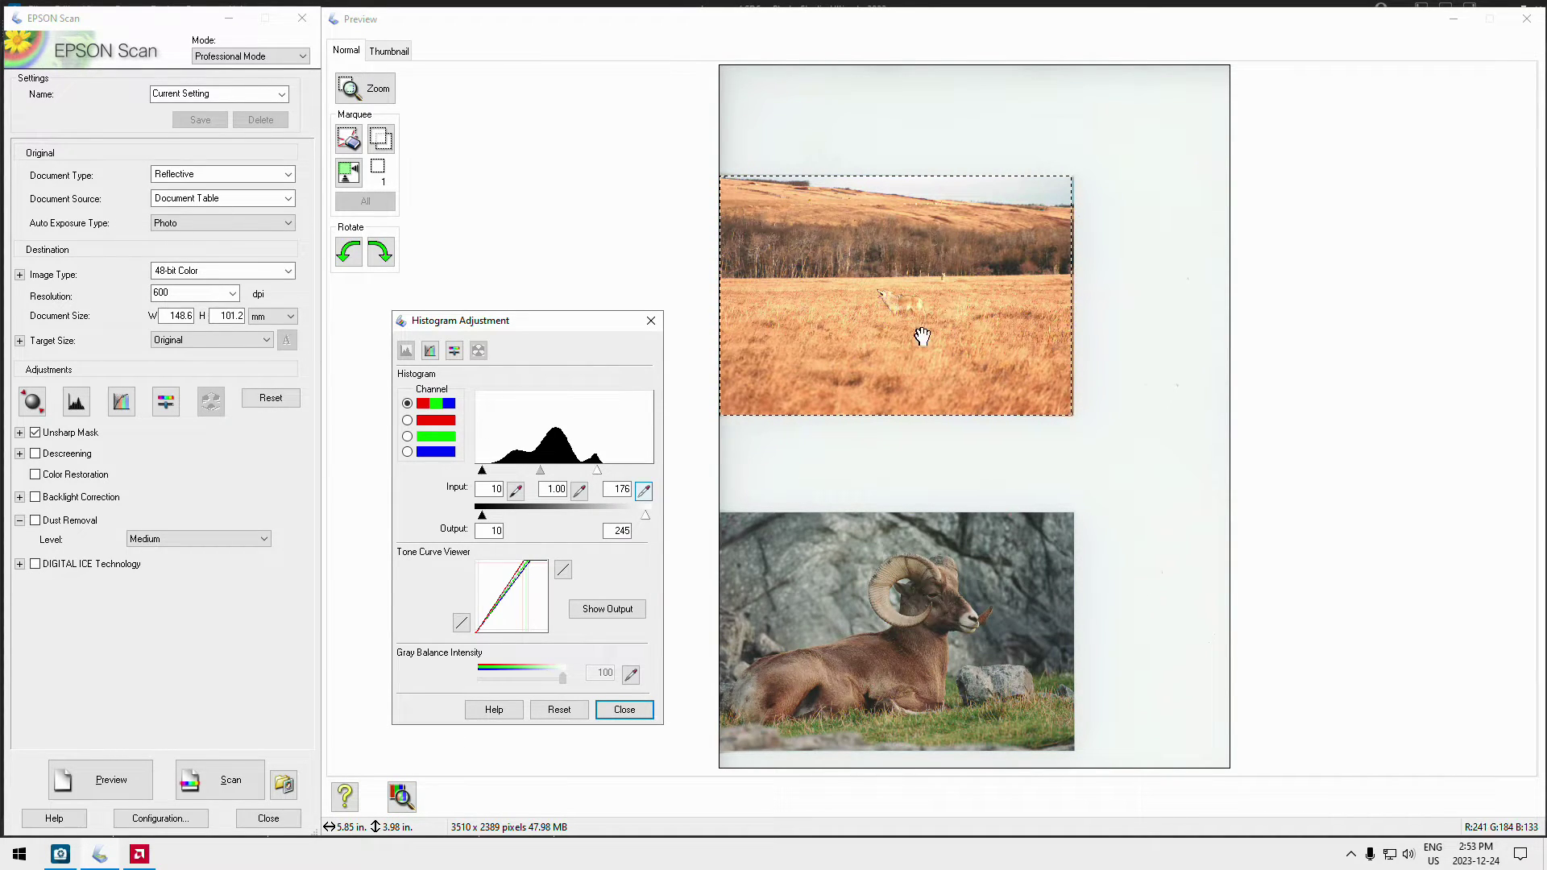
click(559, 709)
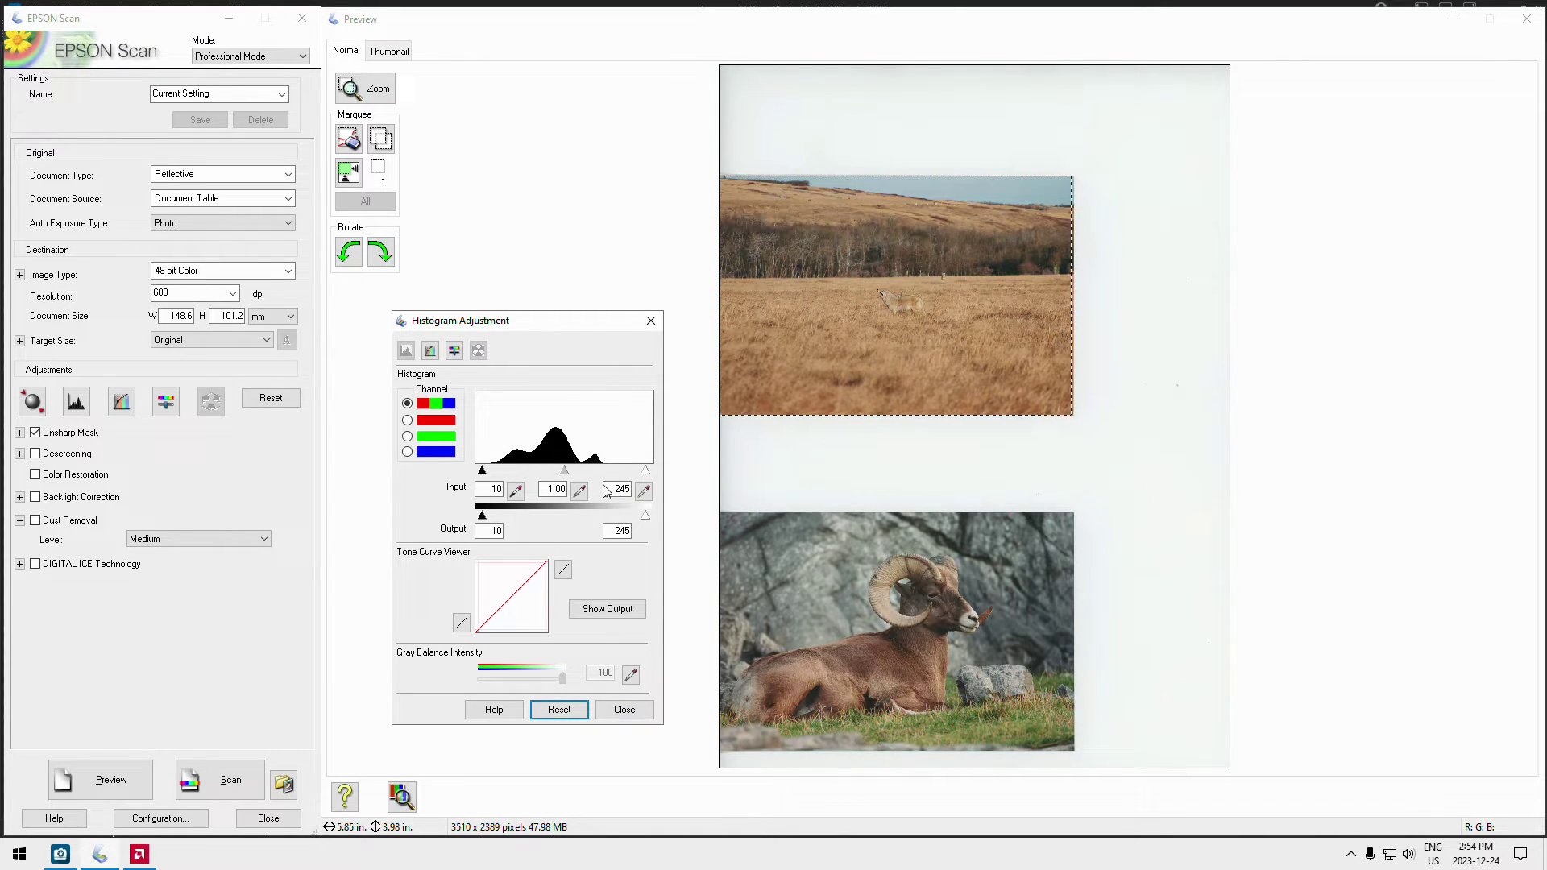
mouse_move(645, 469)
mouse_down()
mouse_move(569, 475)
mouse_move(665, 475)
mouse_move(555, 477)
mouse_move(667, 475)
mouse_up()
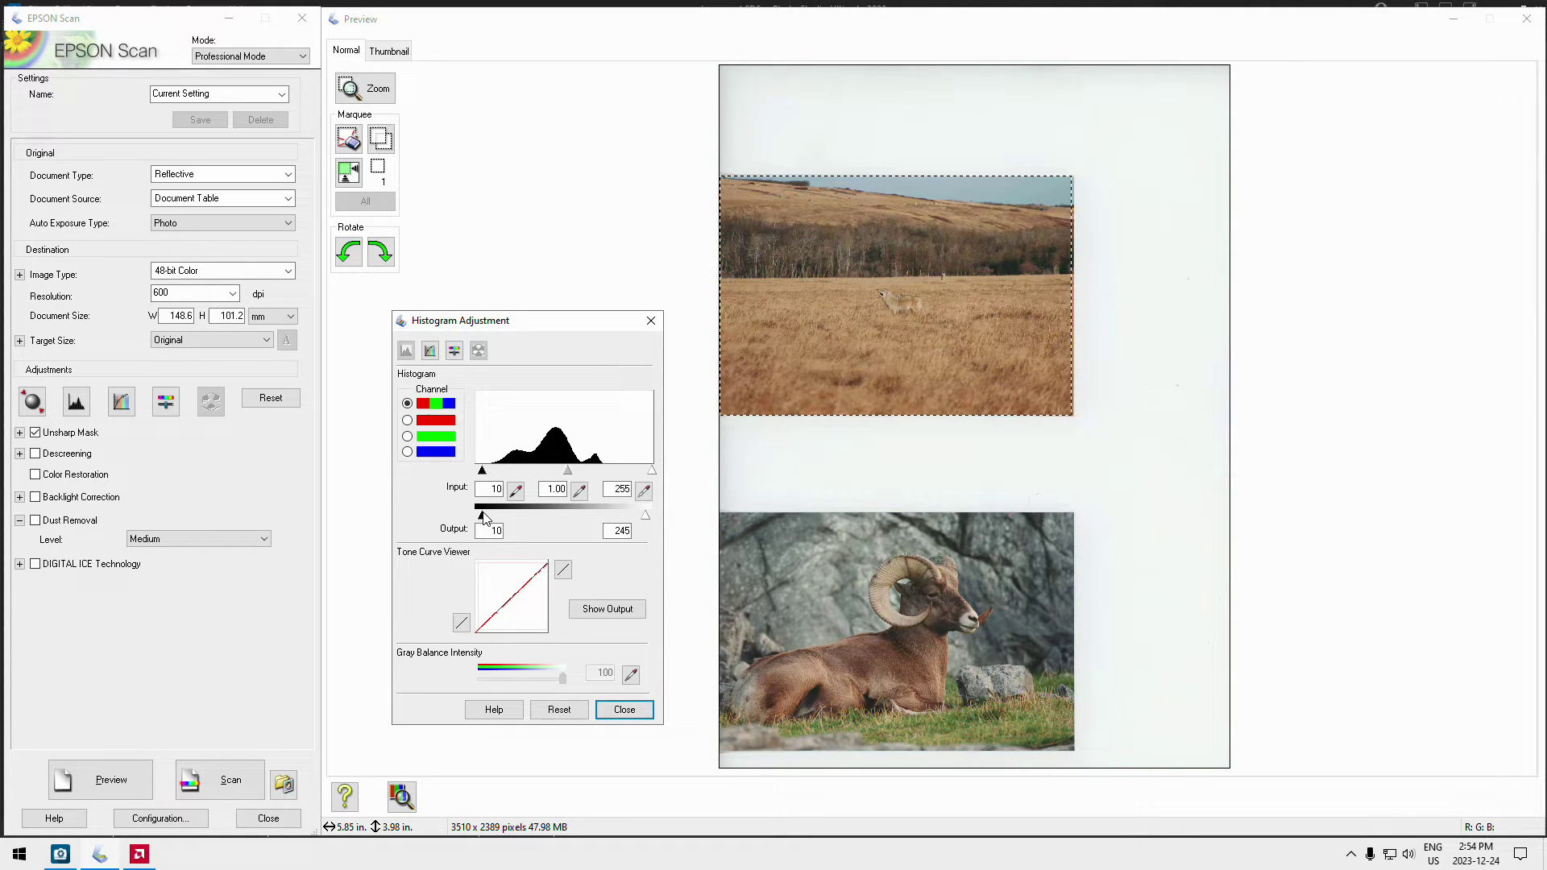
drag(482, 516, 636, 519)
drag(498, 517, 429, 514)
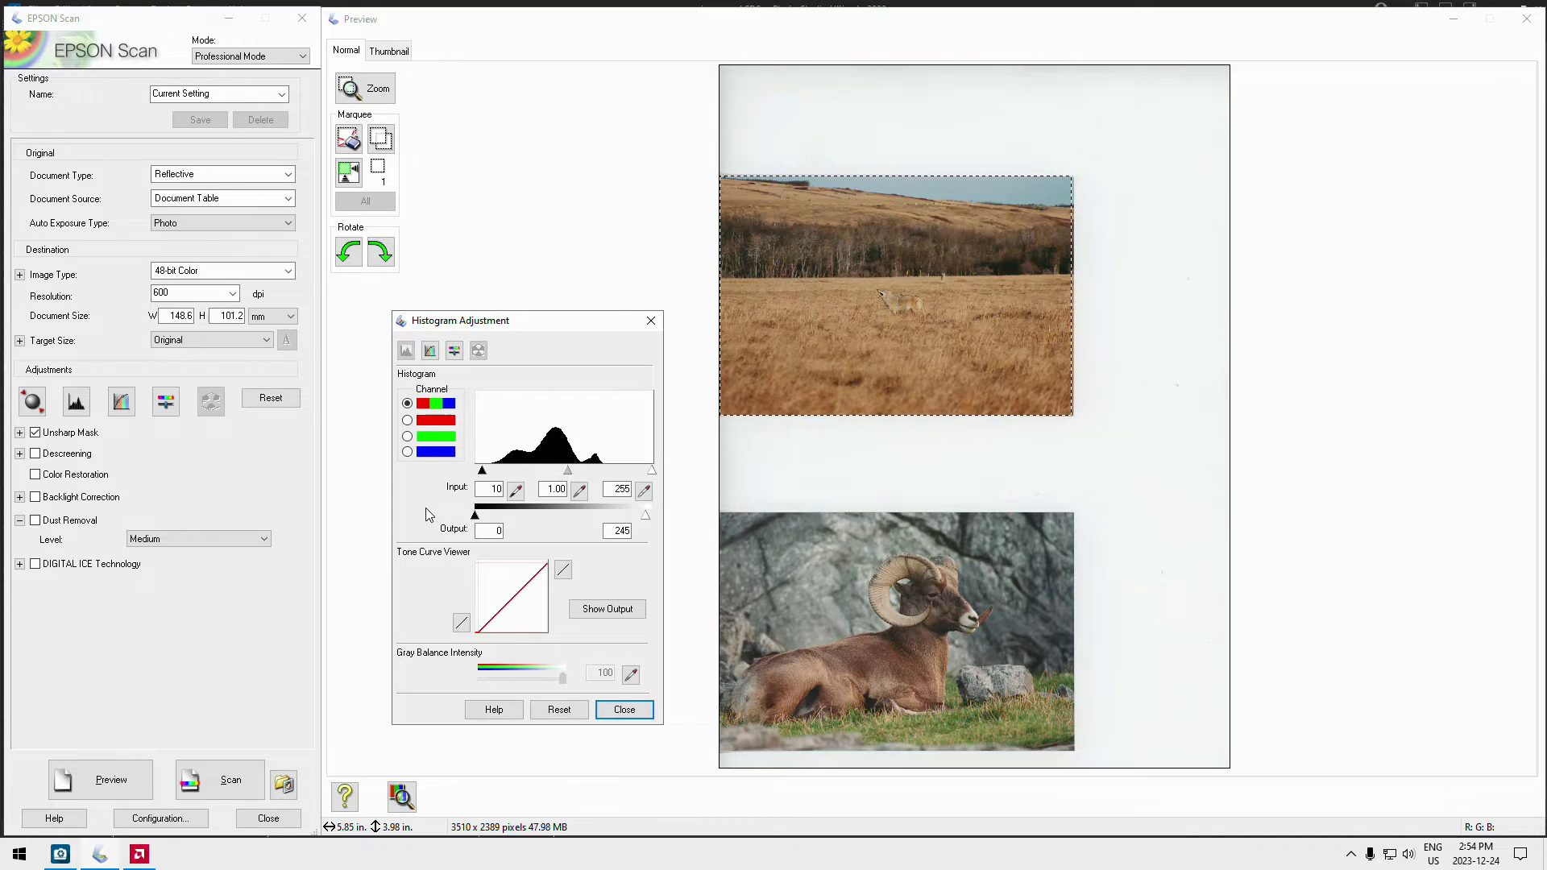
drag(653, 515, 693, 522)
drag(474, 516, 528, 514)
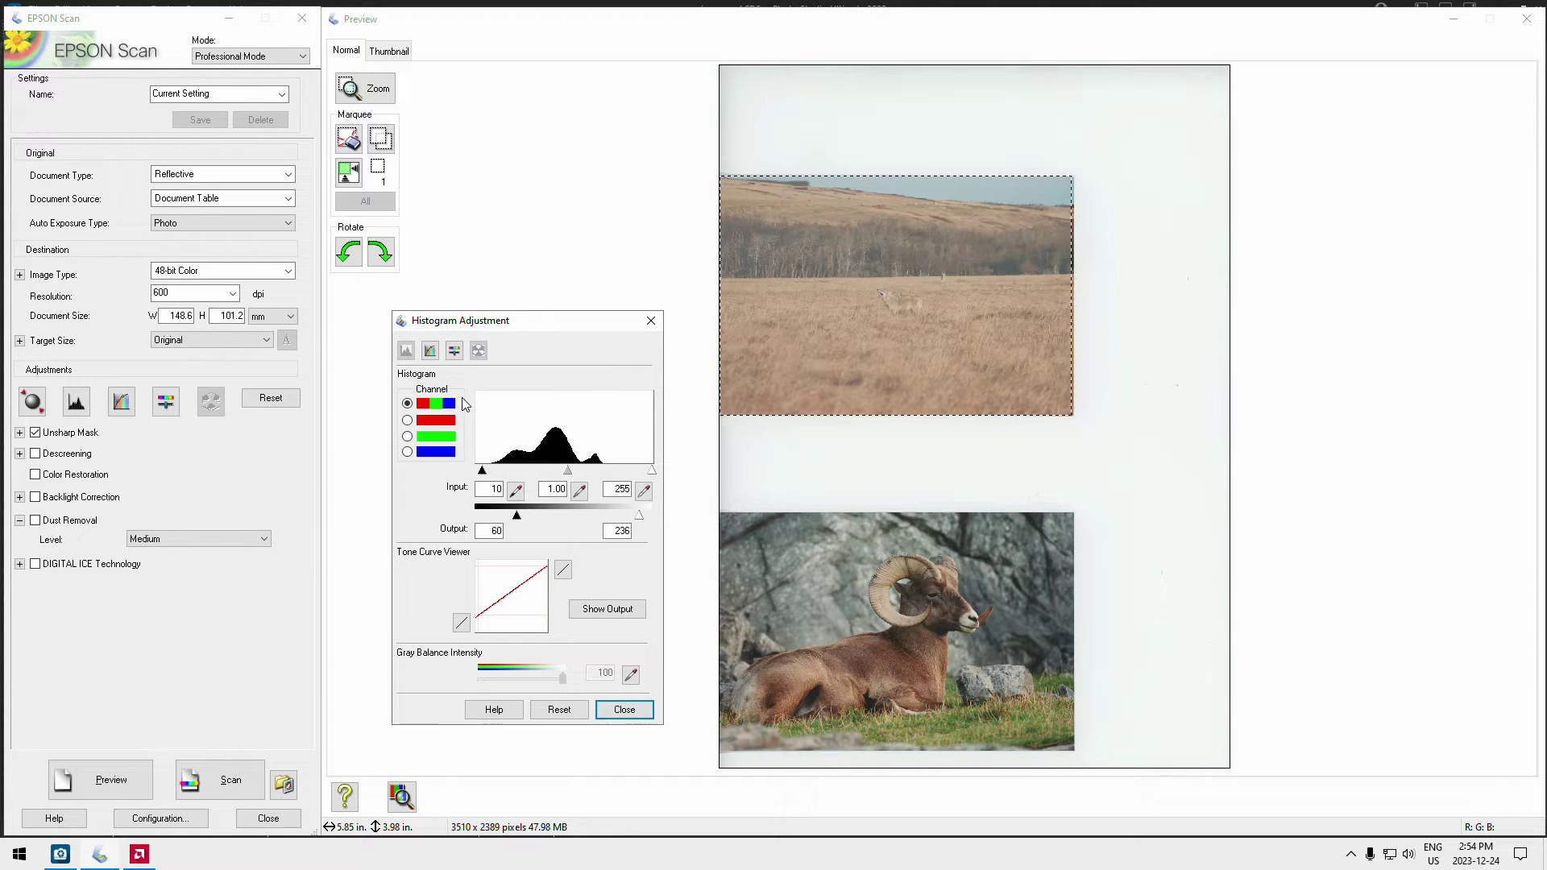
click(408, 421)
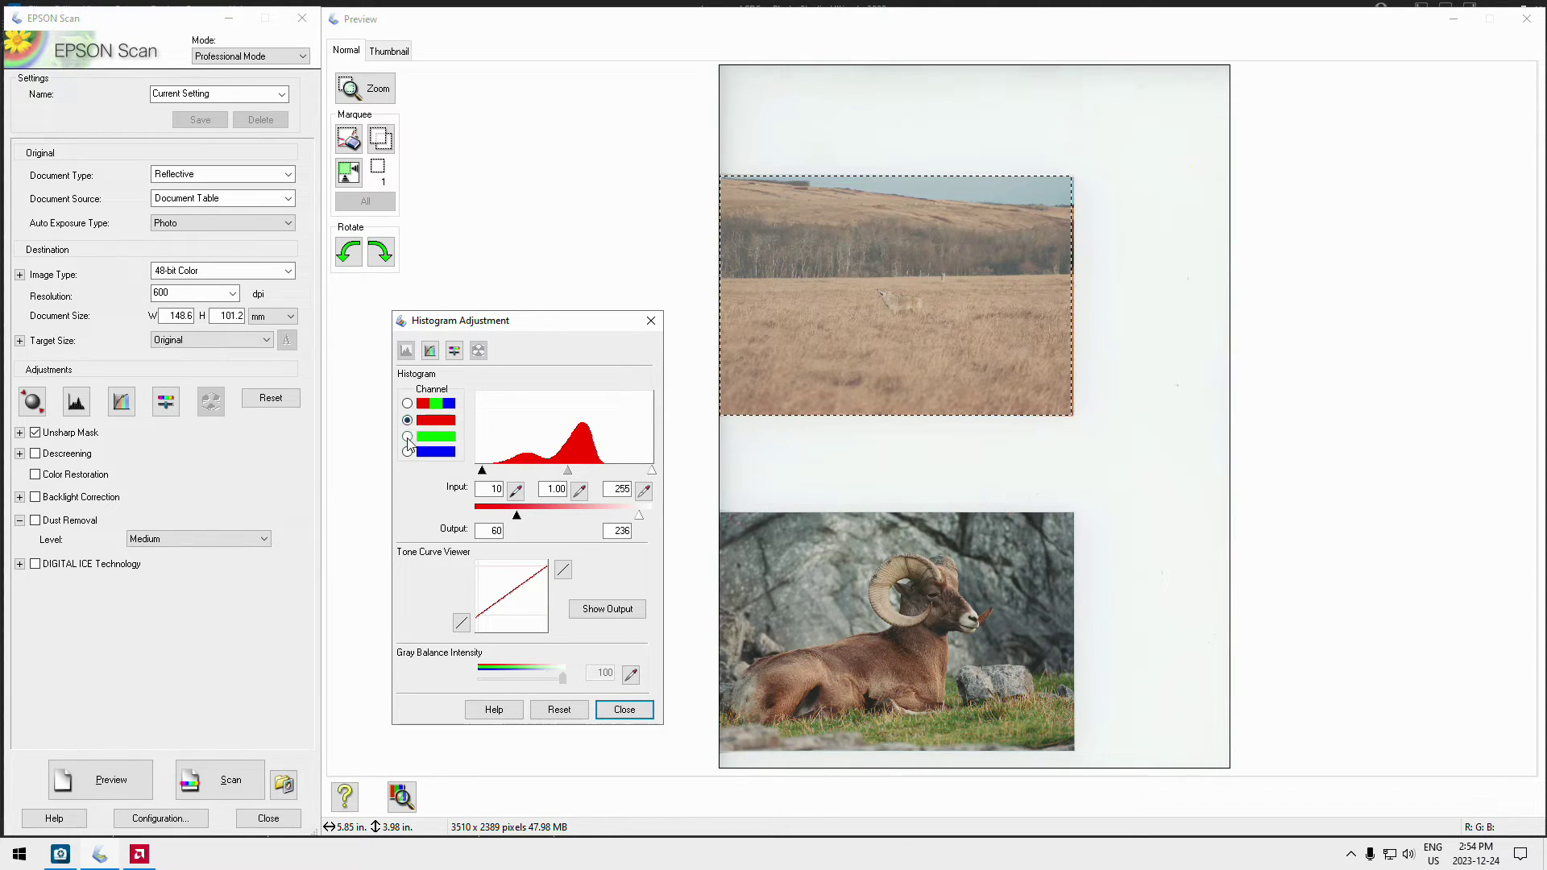
click(406, 452)
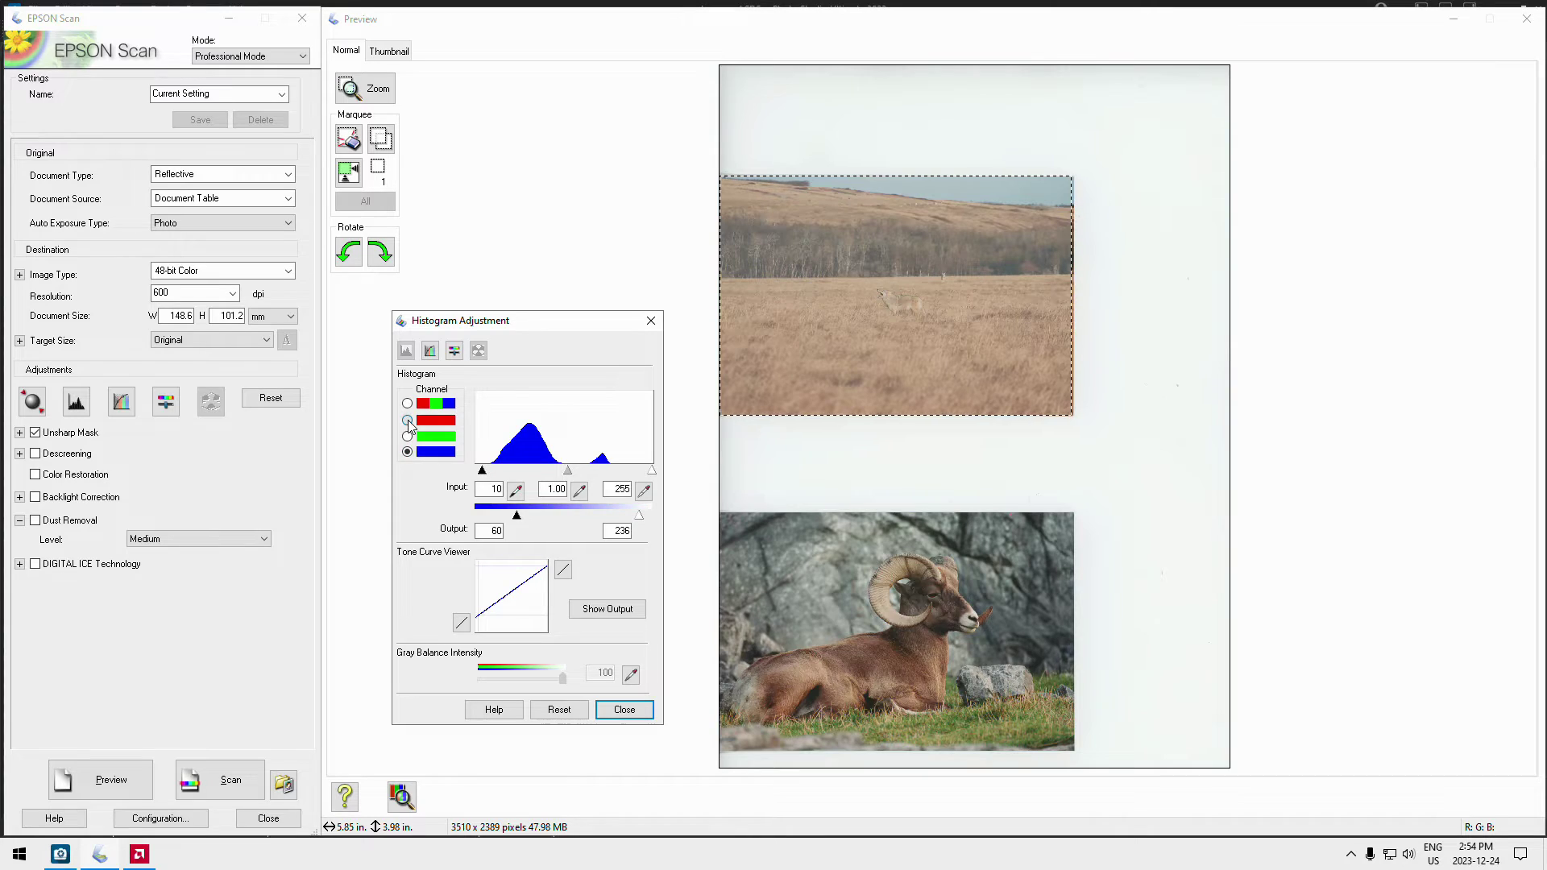
click(407, 420)
click(407, 436)
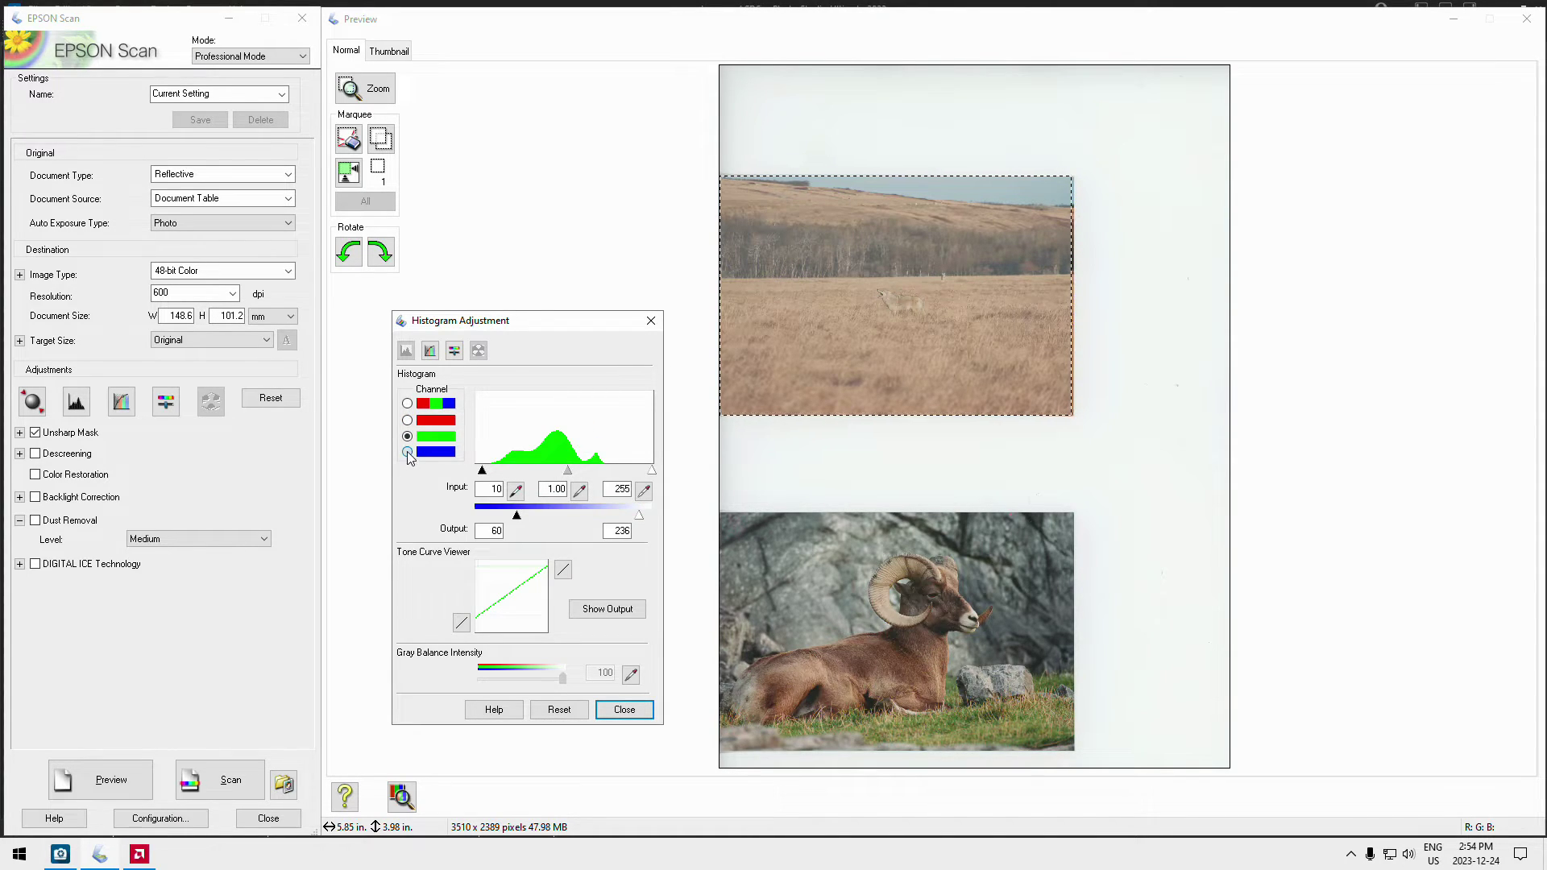
click(407, 452)
mouse_move(566, 470)
mouse_down()
mouse_move(501, 473)
mouse_move(717, 473)
mouse_move(546, 471)
mouse_up()
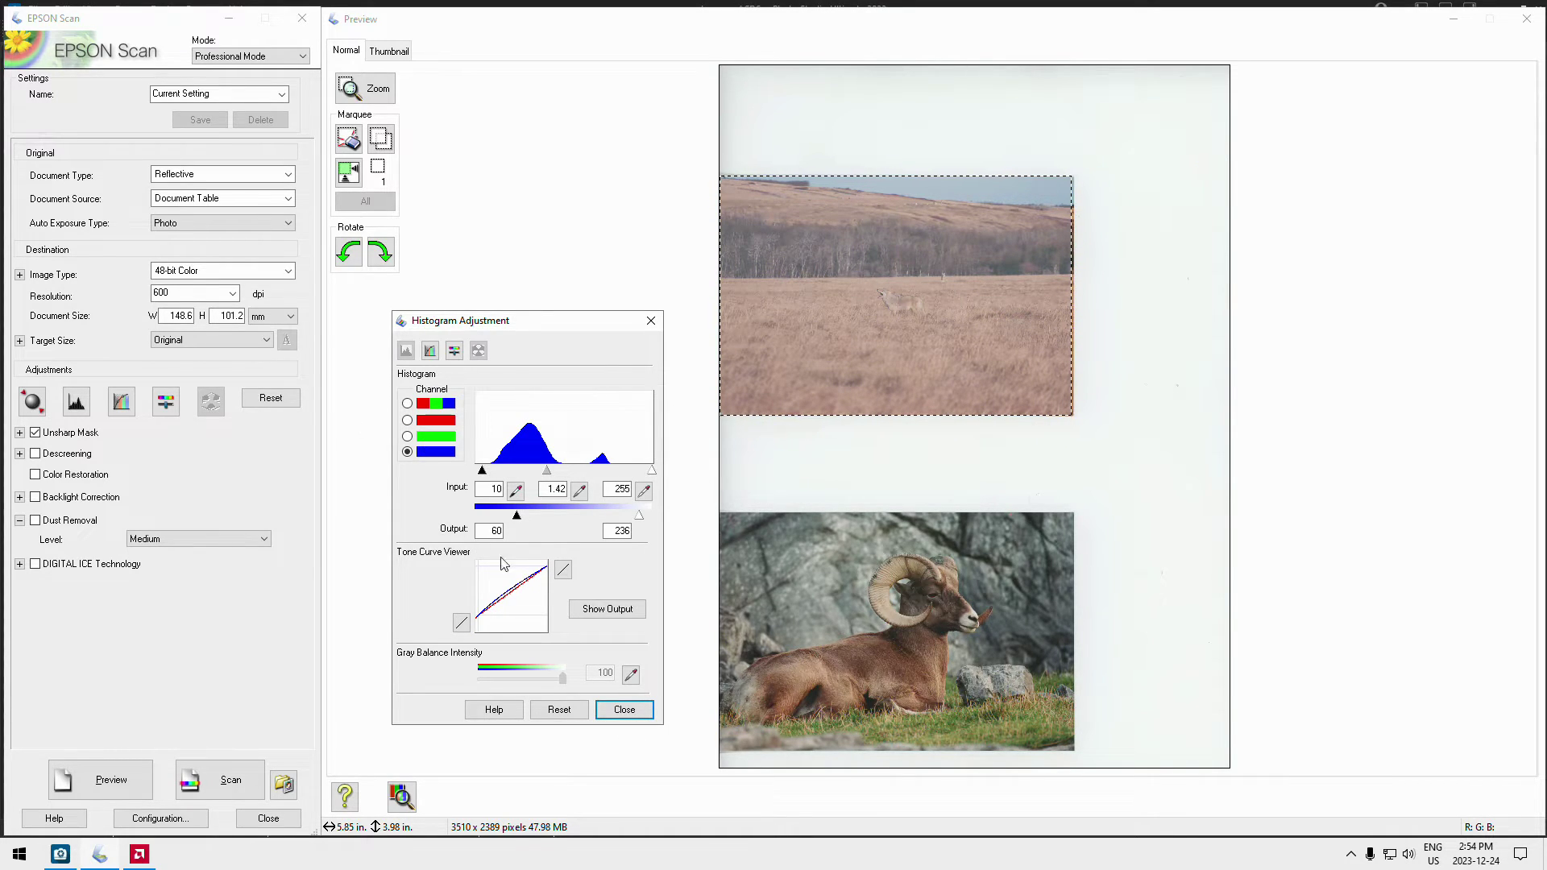
click(566, 710)
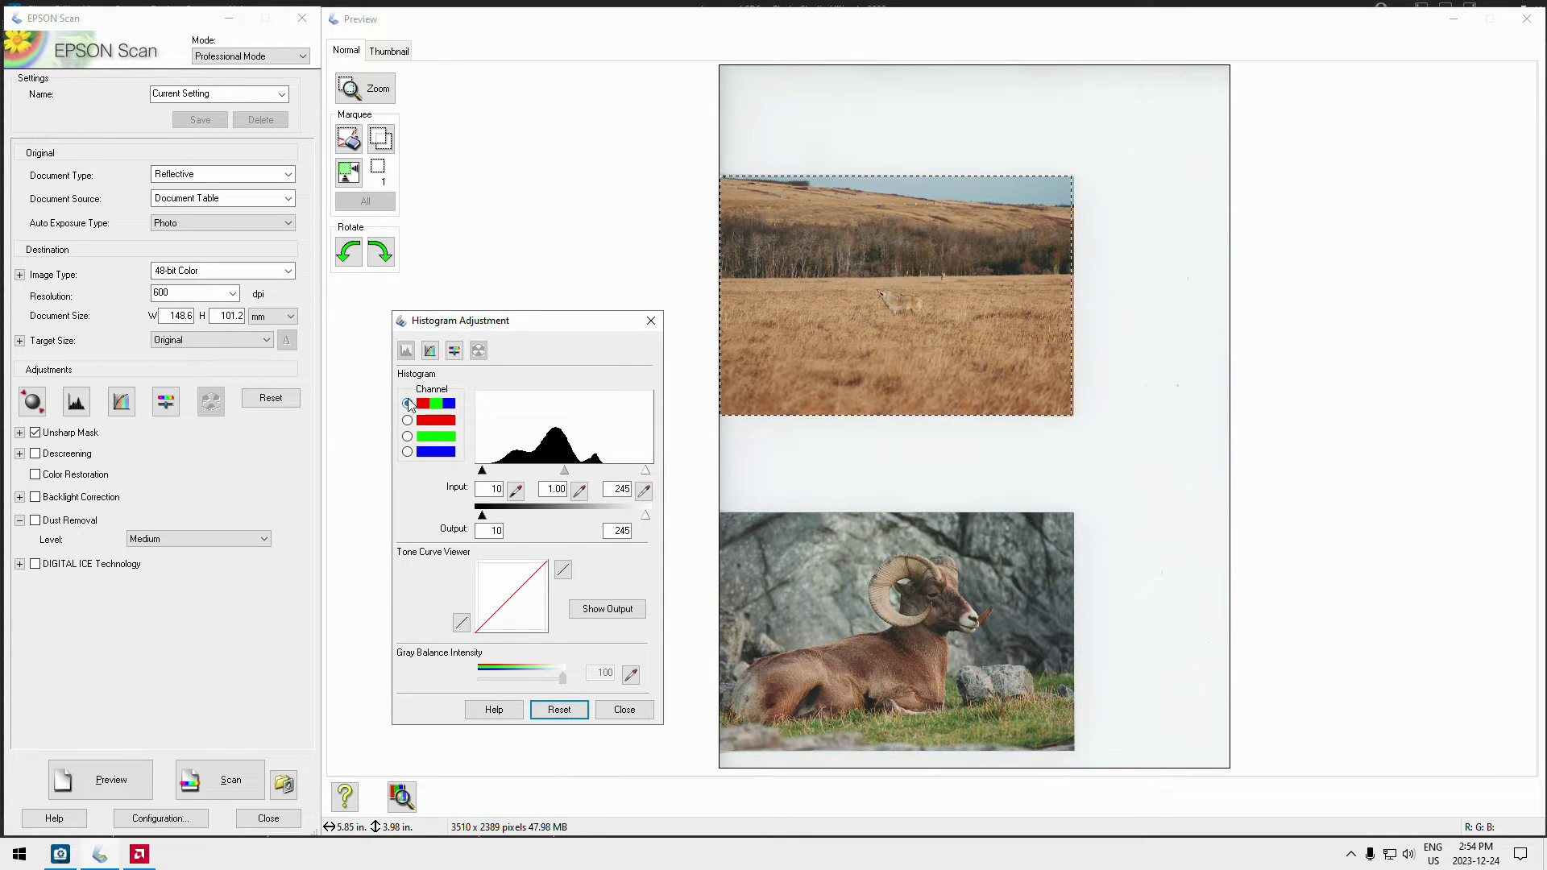
- Bend the tone curve into an M shape, then reset it to Linear and close Tone Correction
click(431, 351)
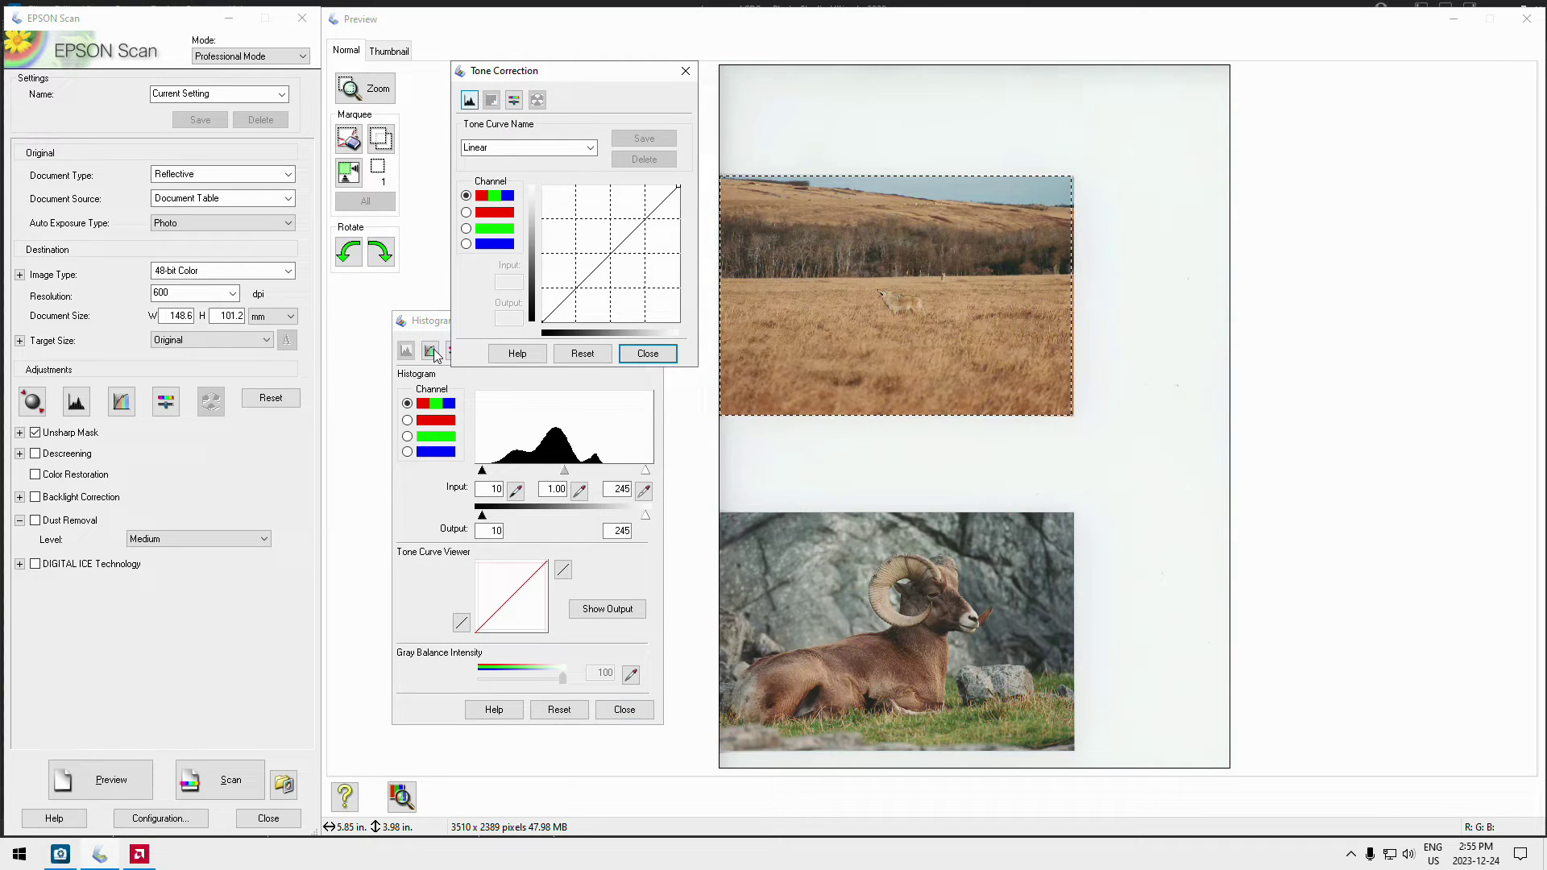
drag(614, 71, 628, 377)
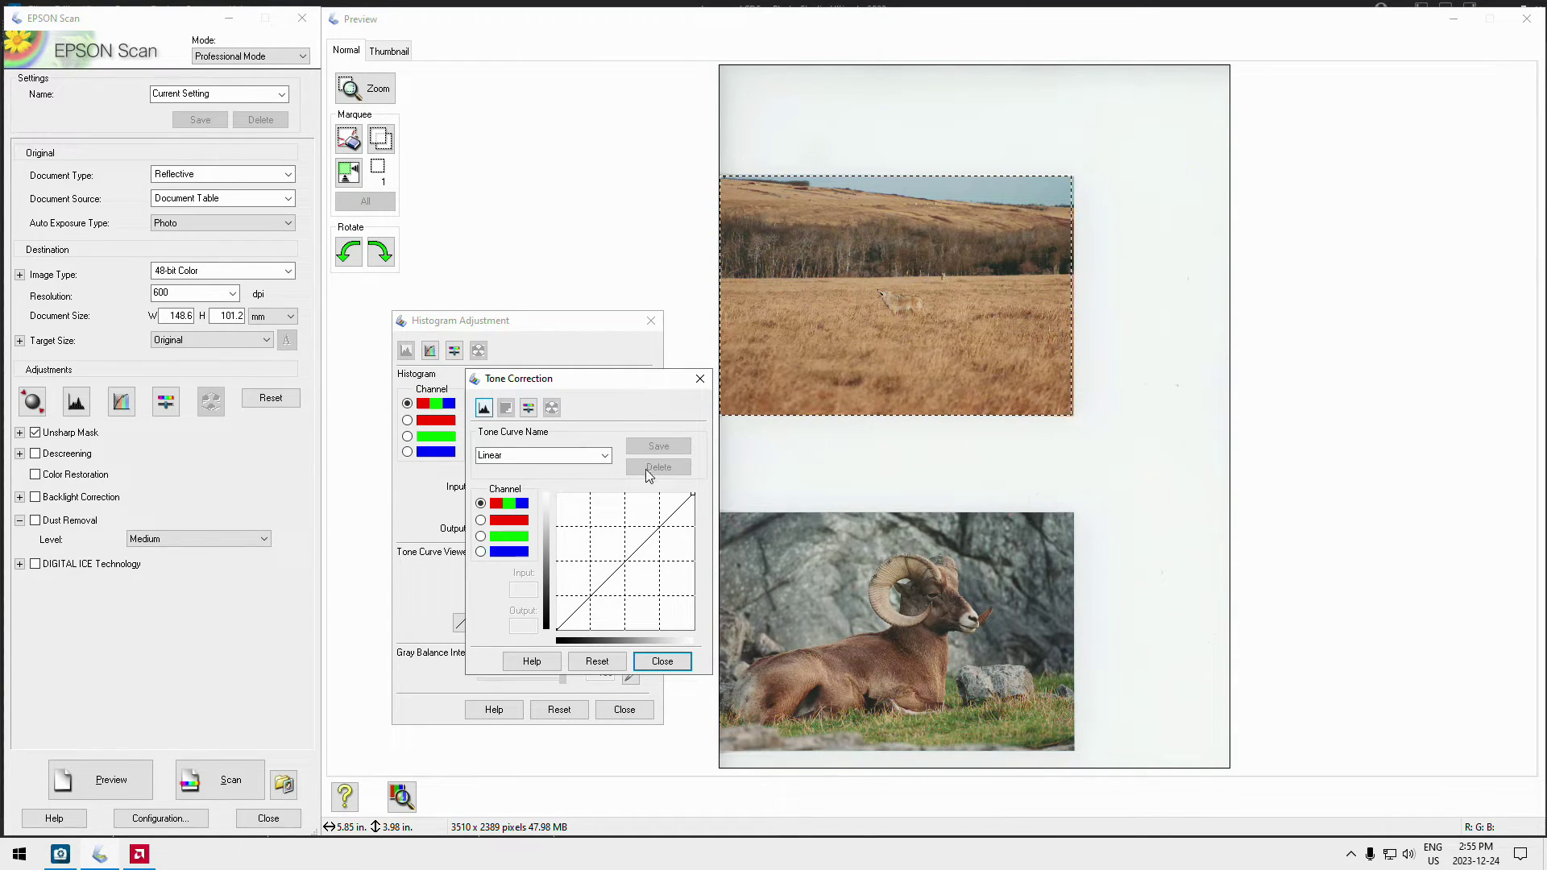
drag(626, 555, 588, 532)
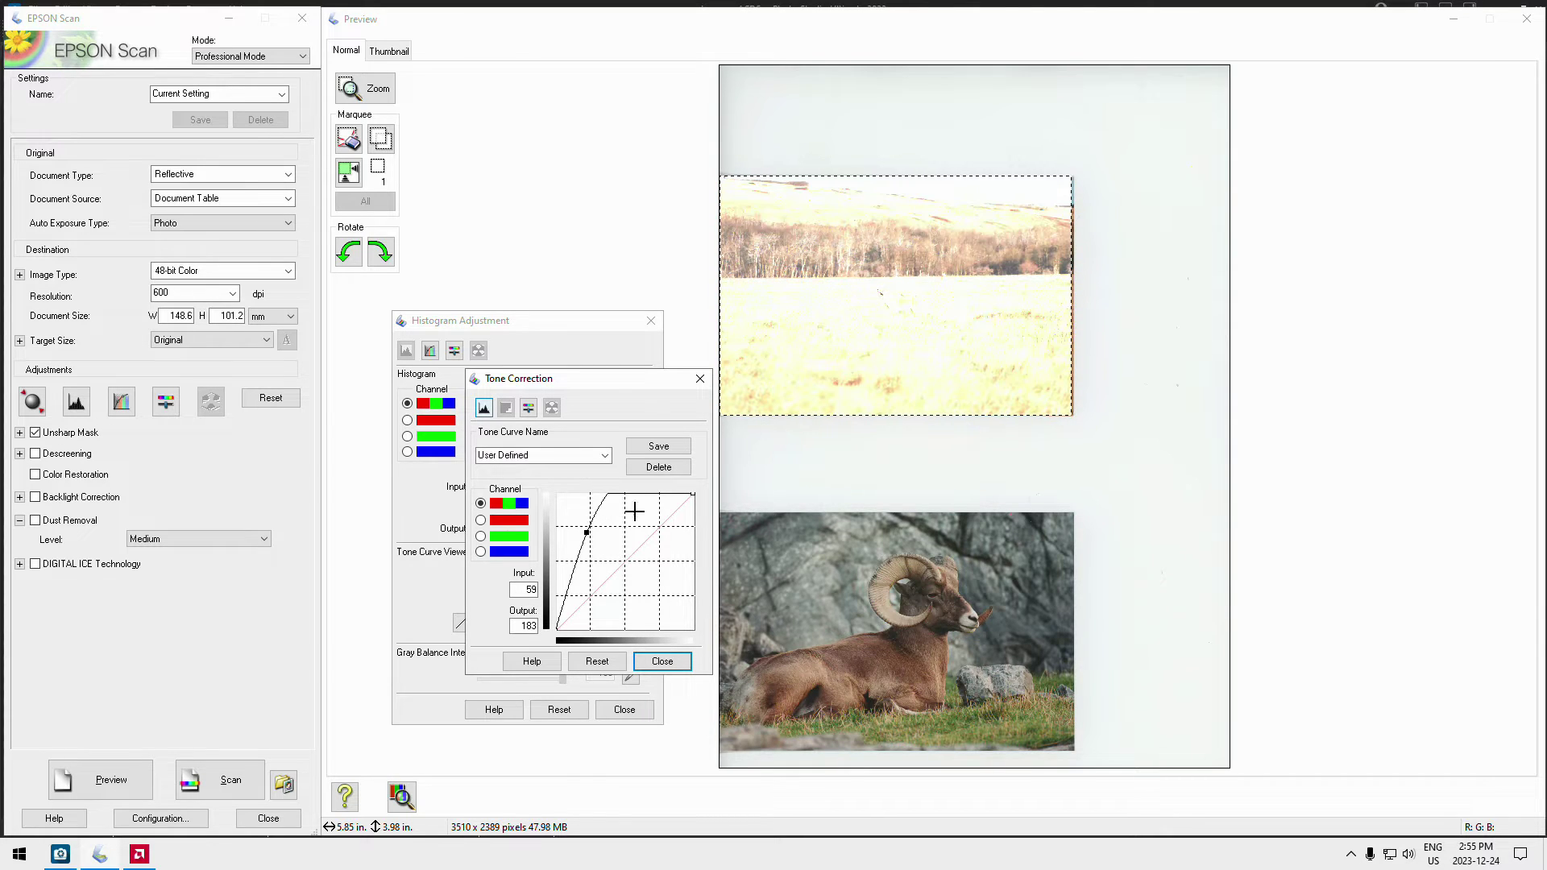
drag(689, 494, 670, 618)
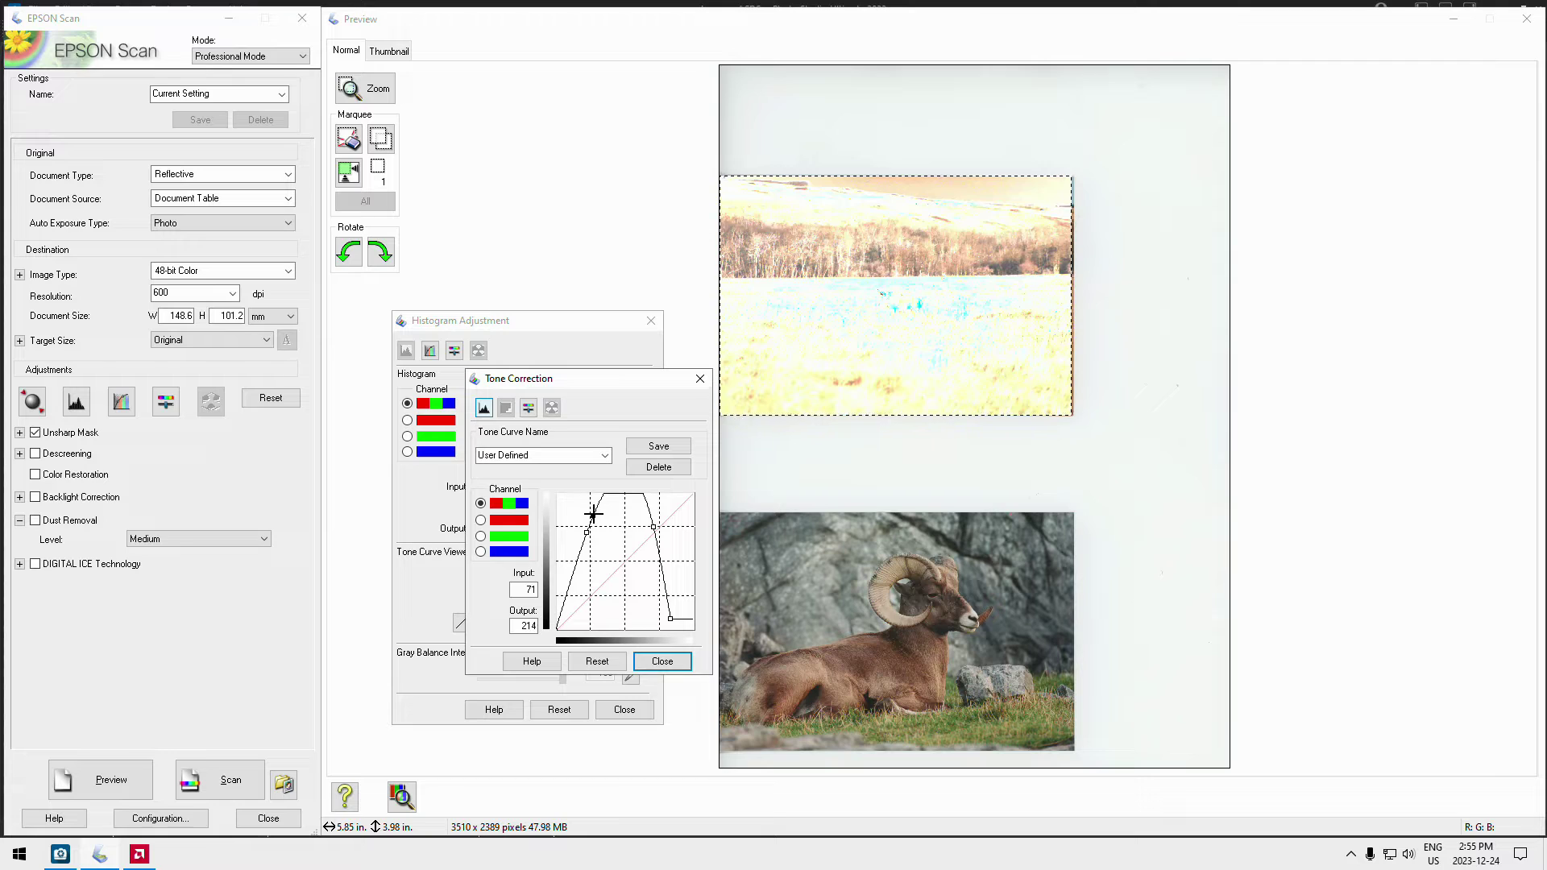
drag(617, 495, 616, 561)
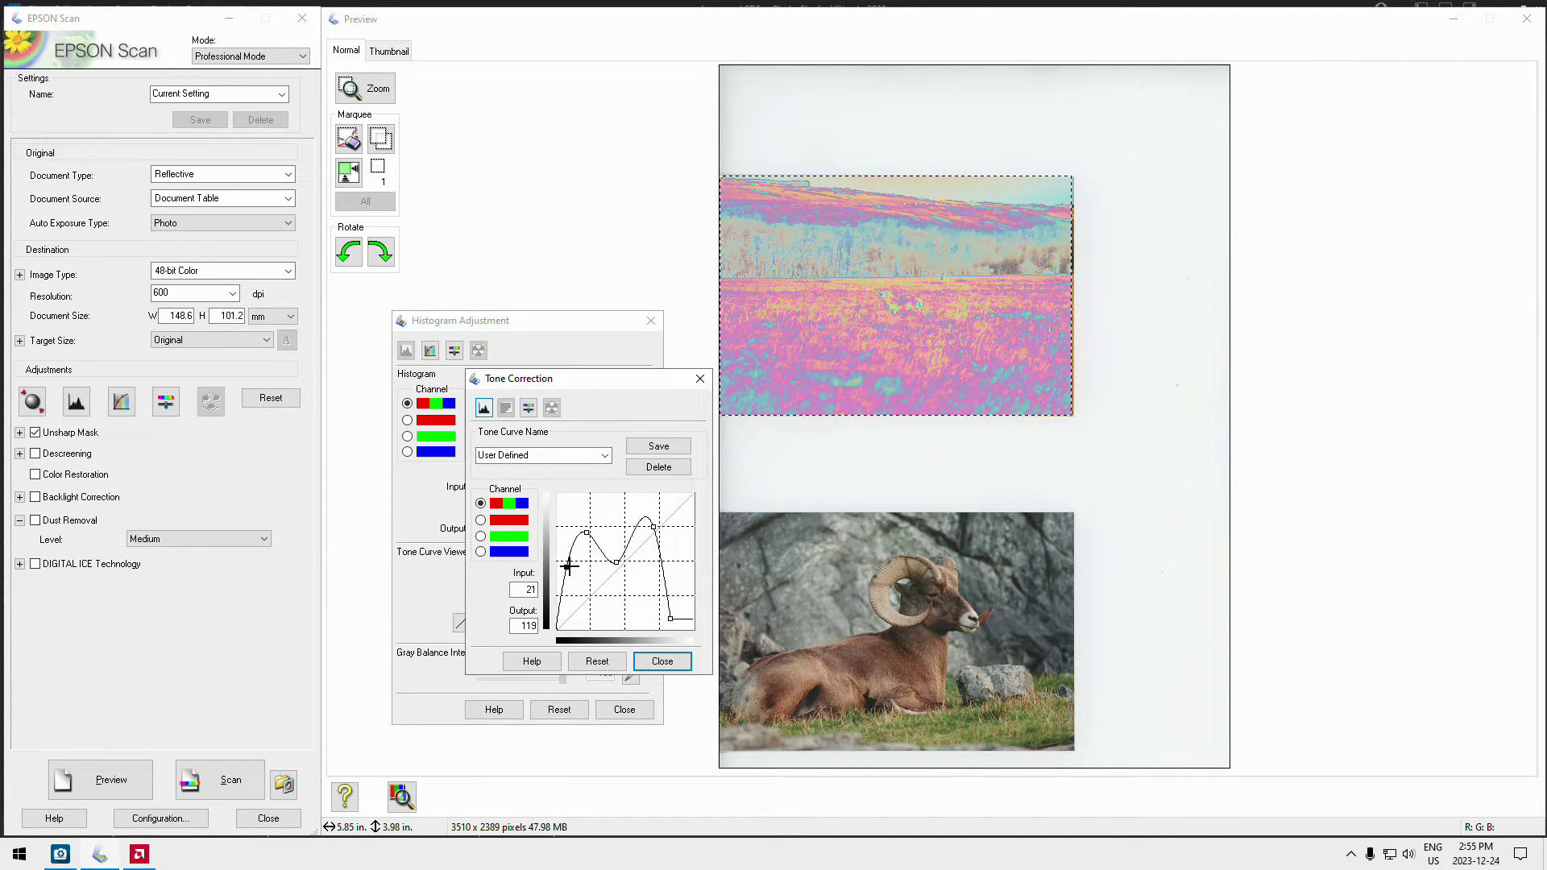
click(646, 581)
drag(670, 618, 681, 528)
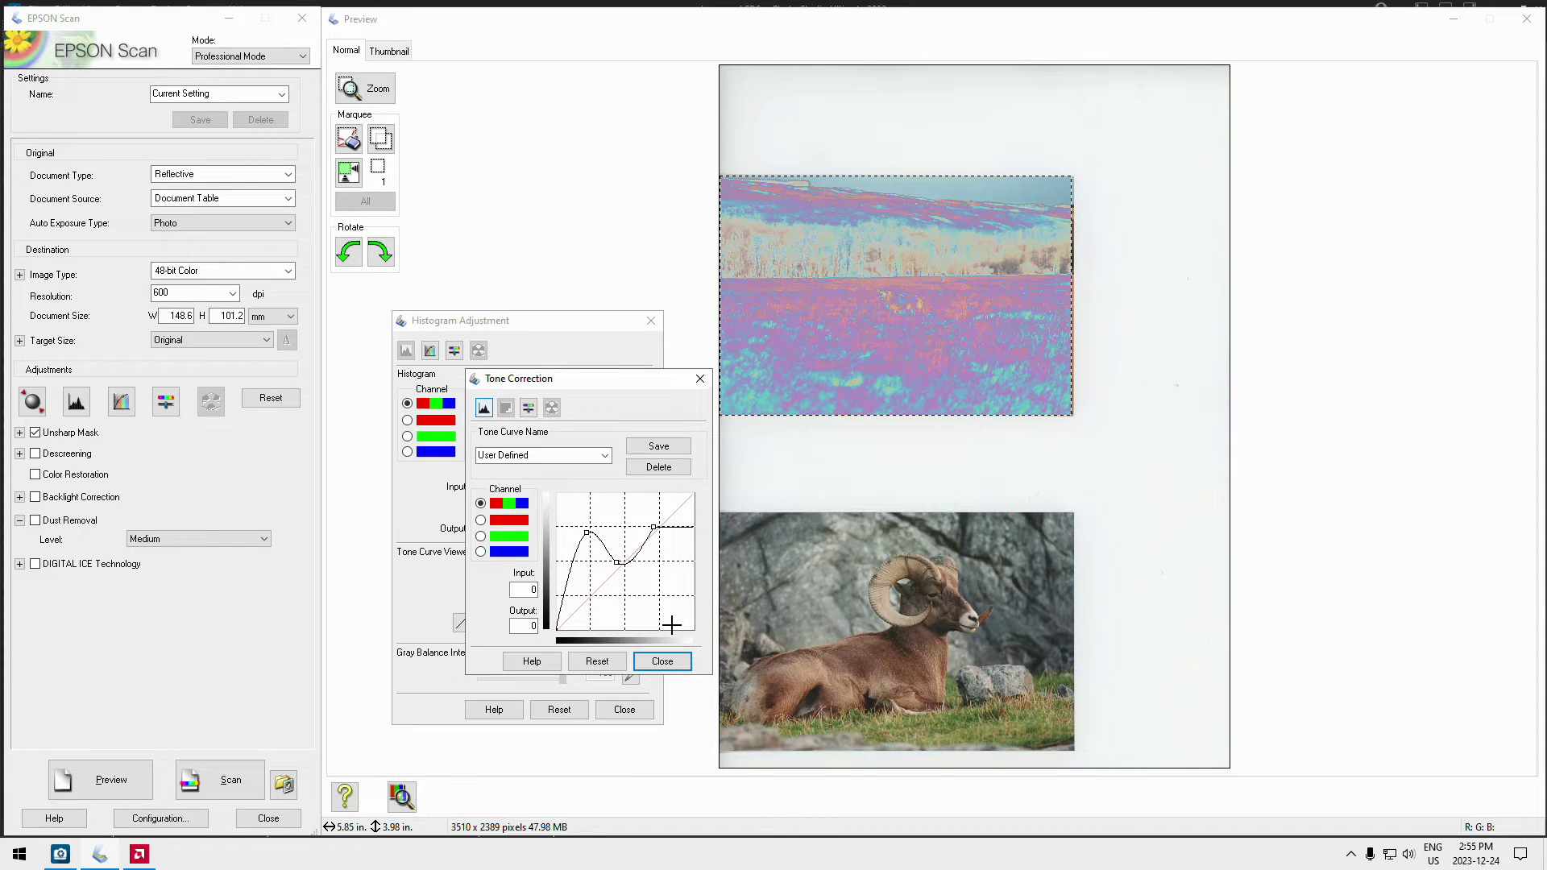
click(597, 660)
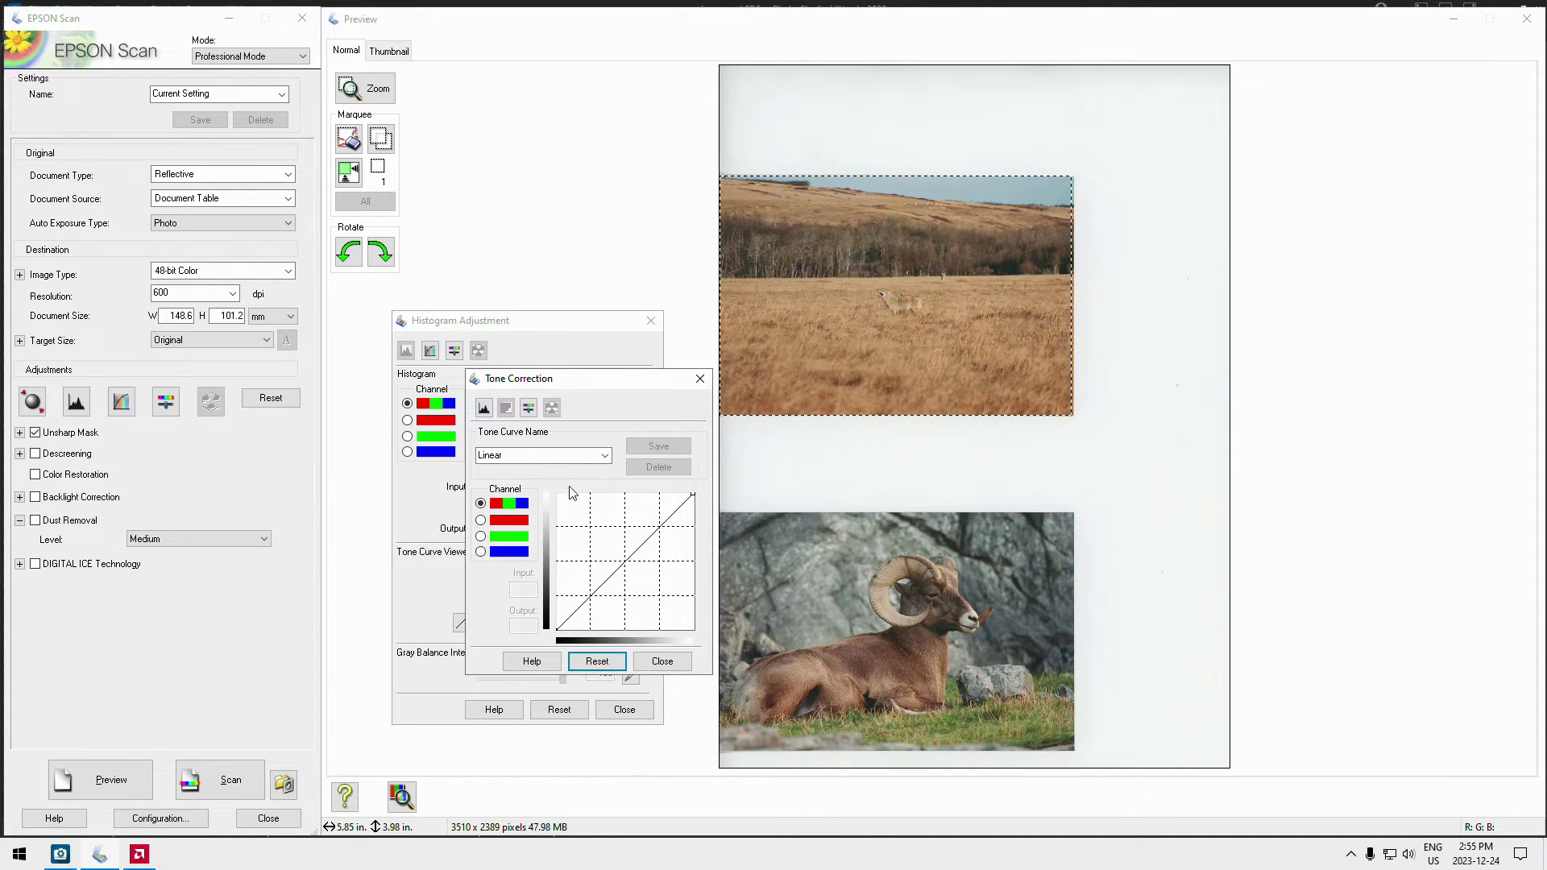
click(700, 379)
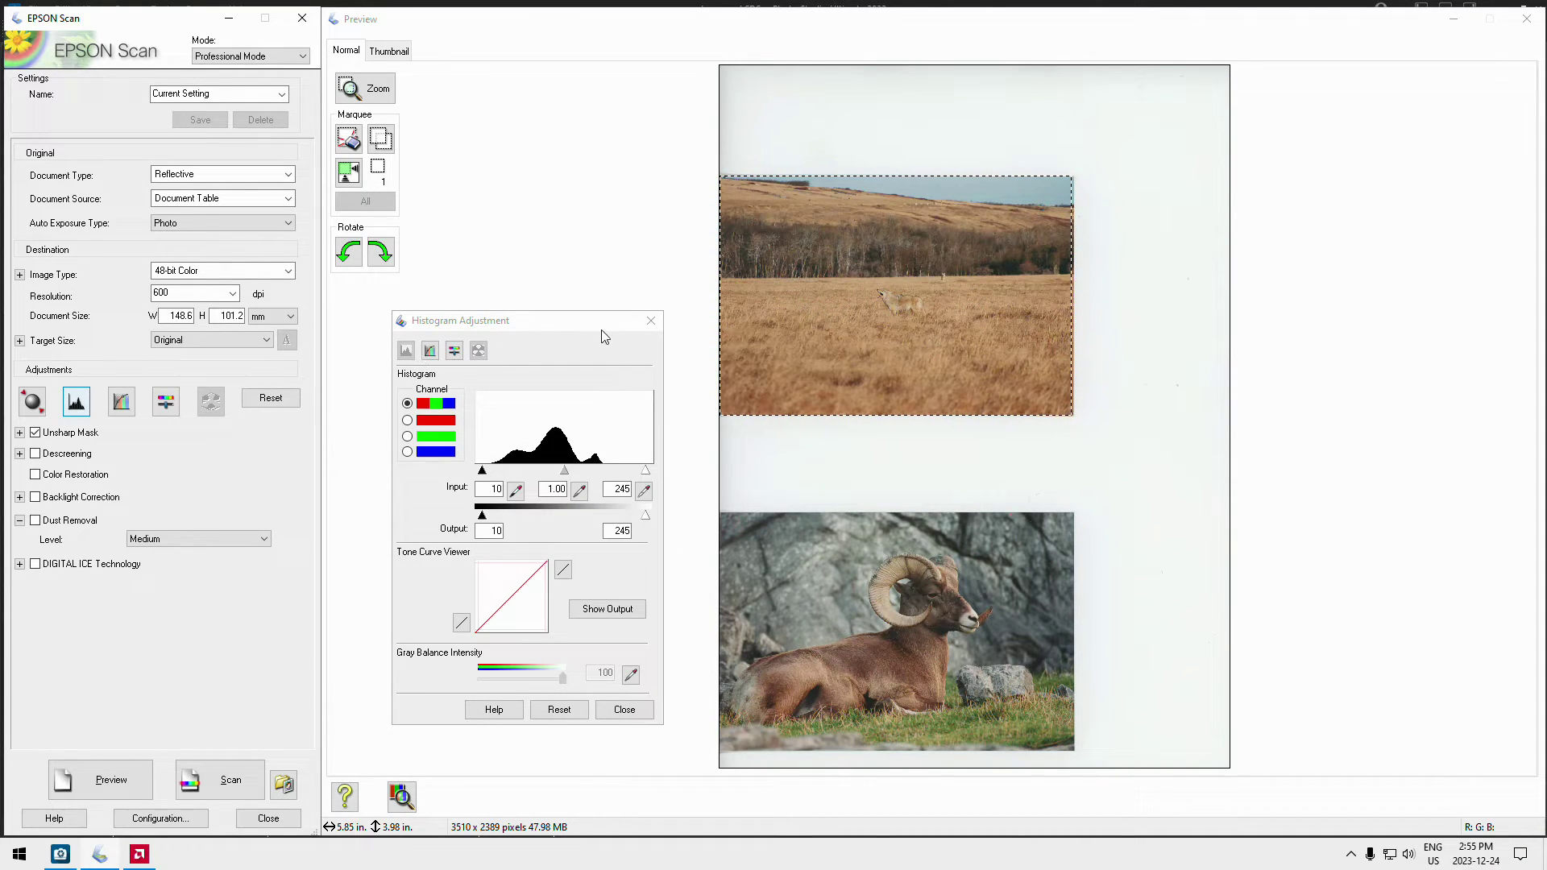
- Darken the tone curve by pulling its top endpoint down, then reset it to Linear
click(650, 321)
click(121, 400)
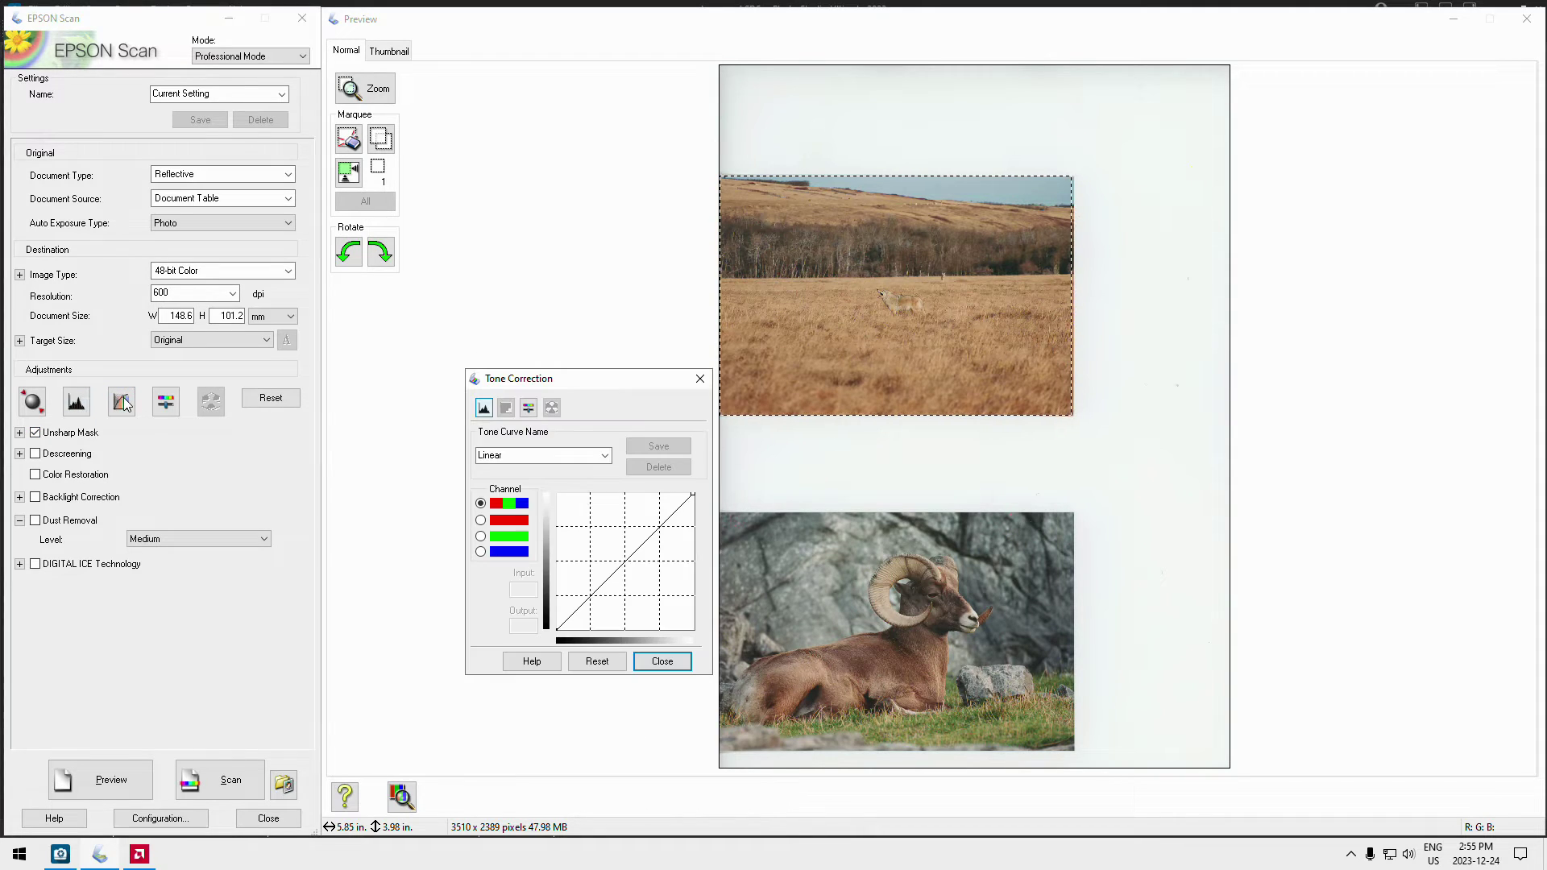
drag(616, 387, 525, 365)
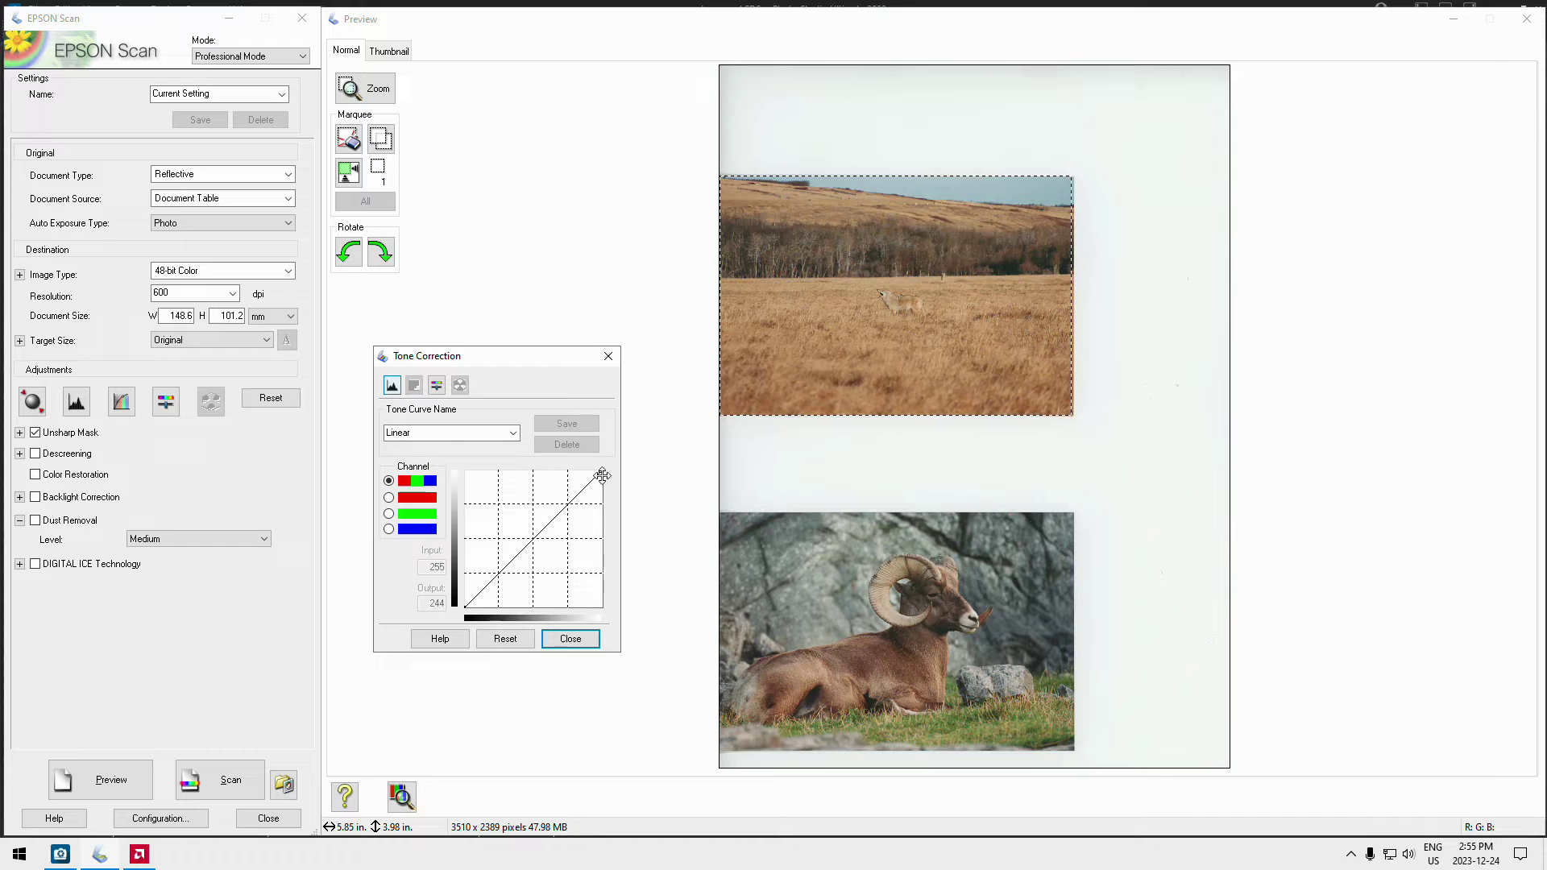
drag(601, 473, 503, 548)
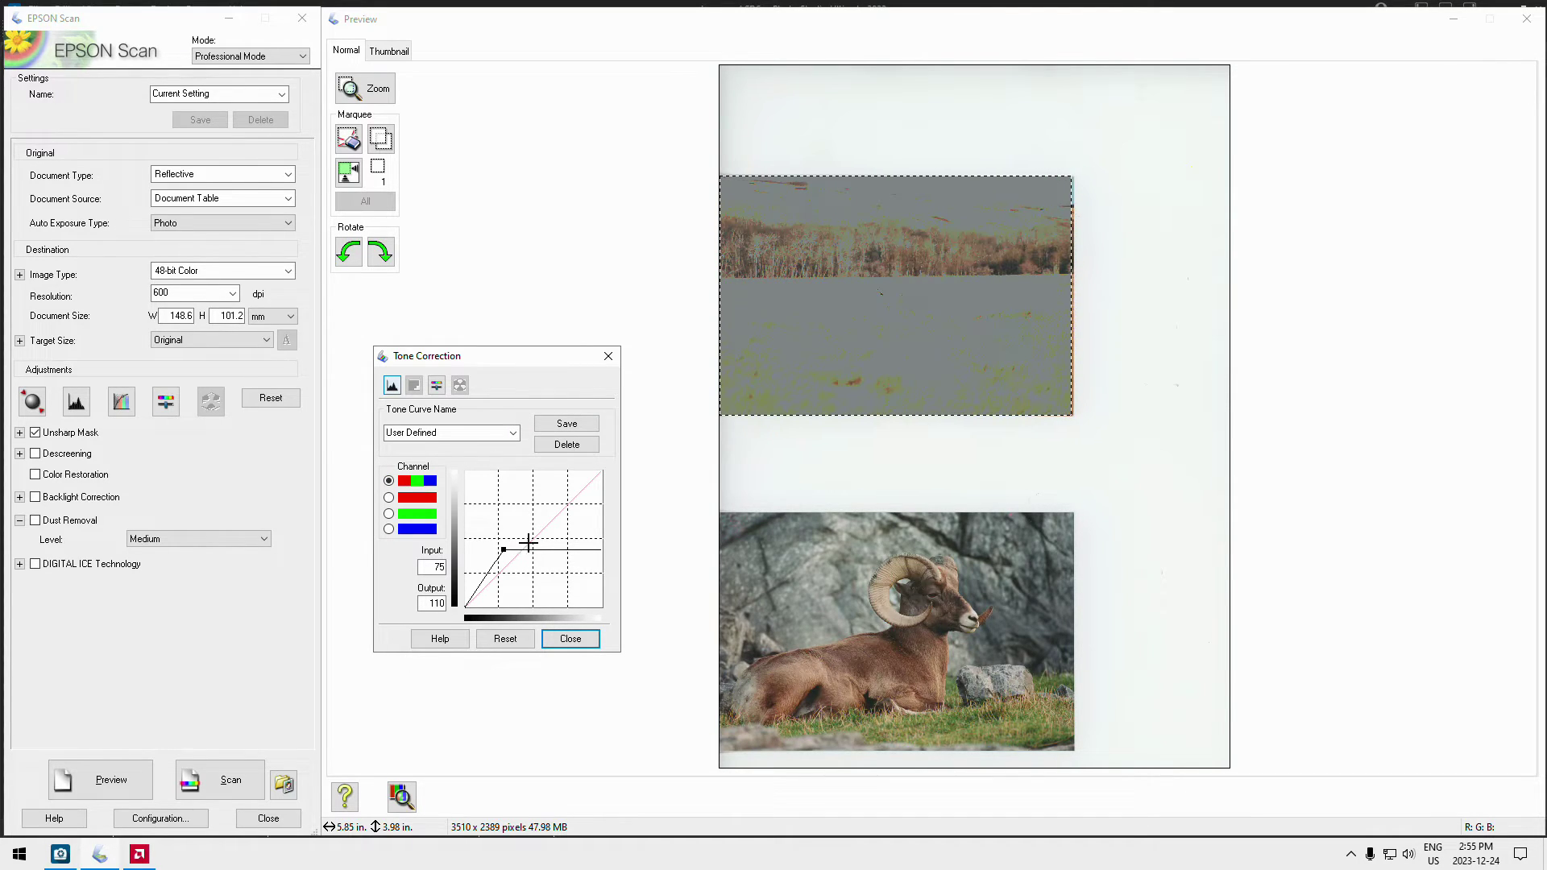
click(506, 638)
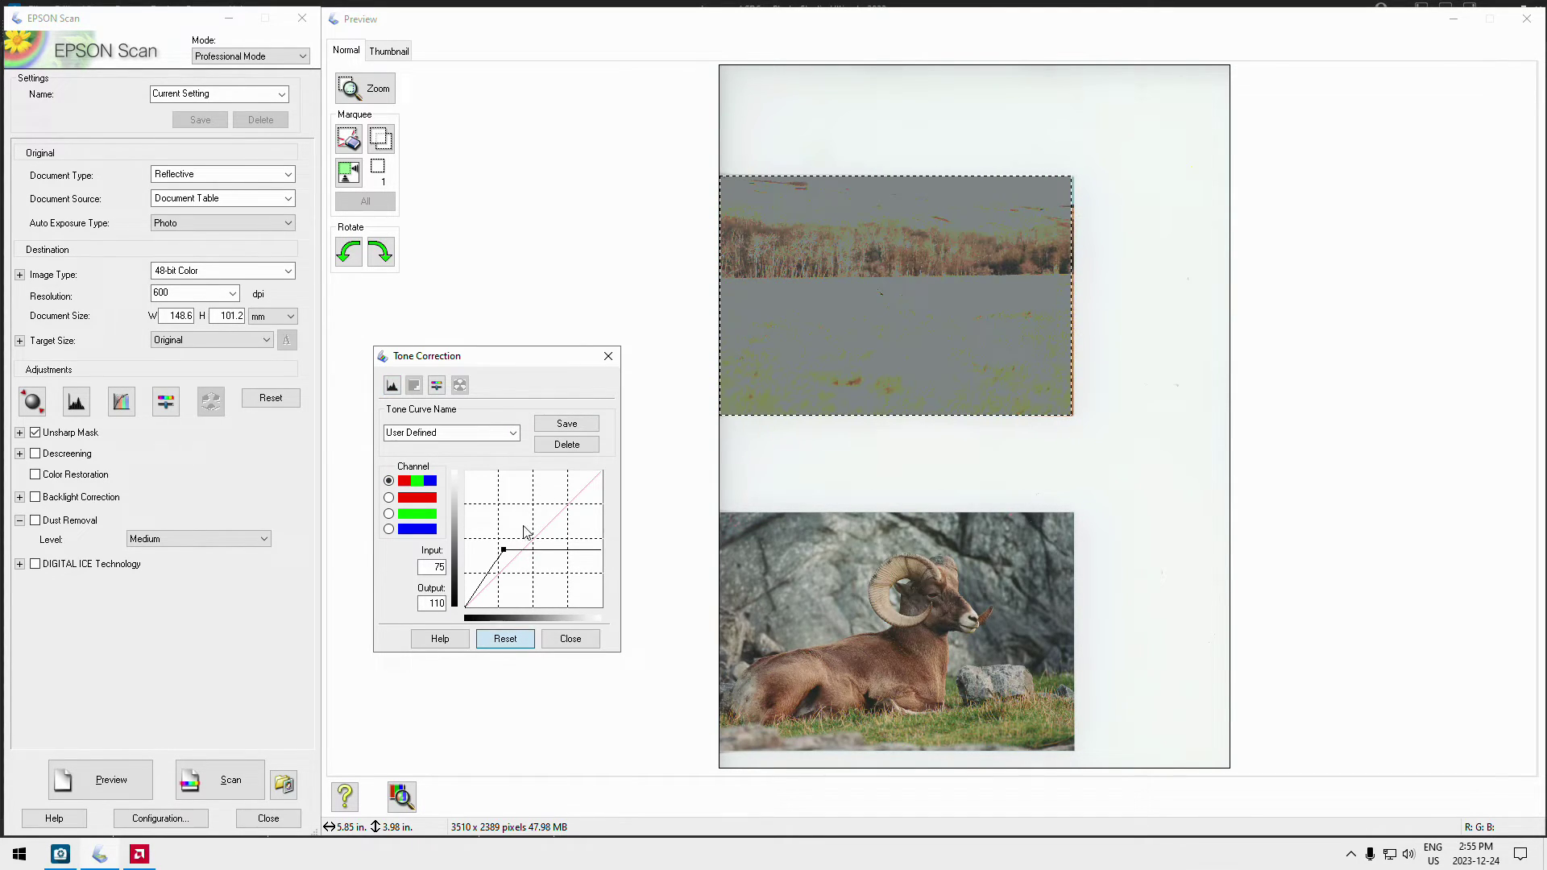
click(608, 356)
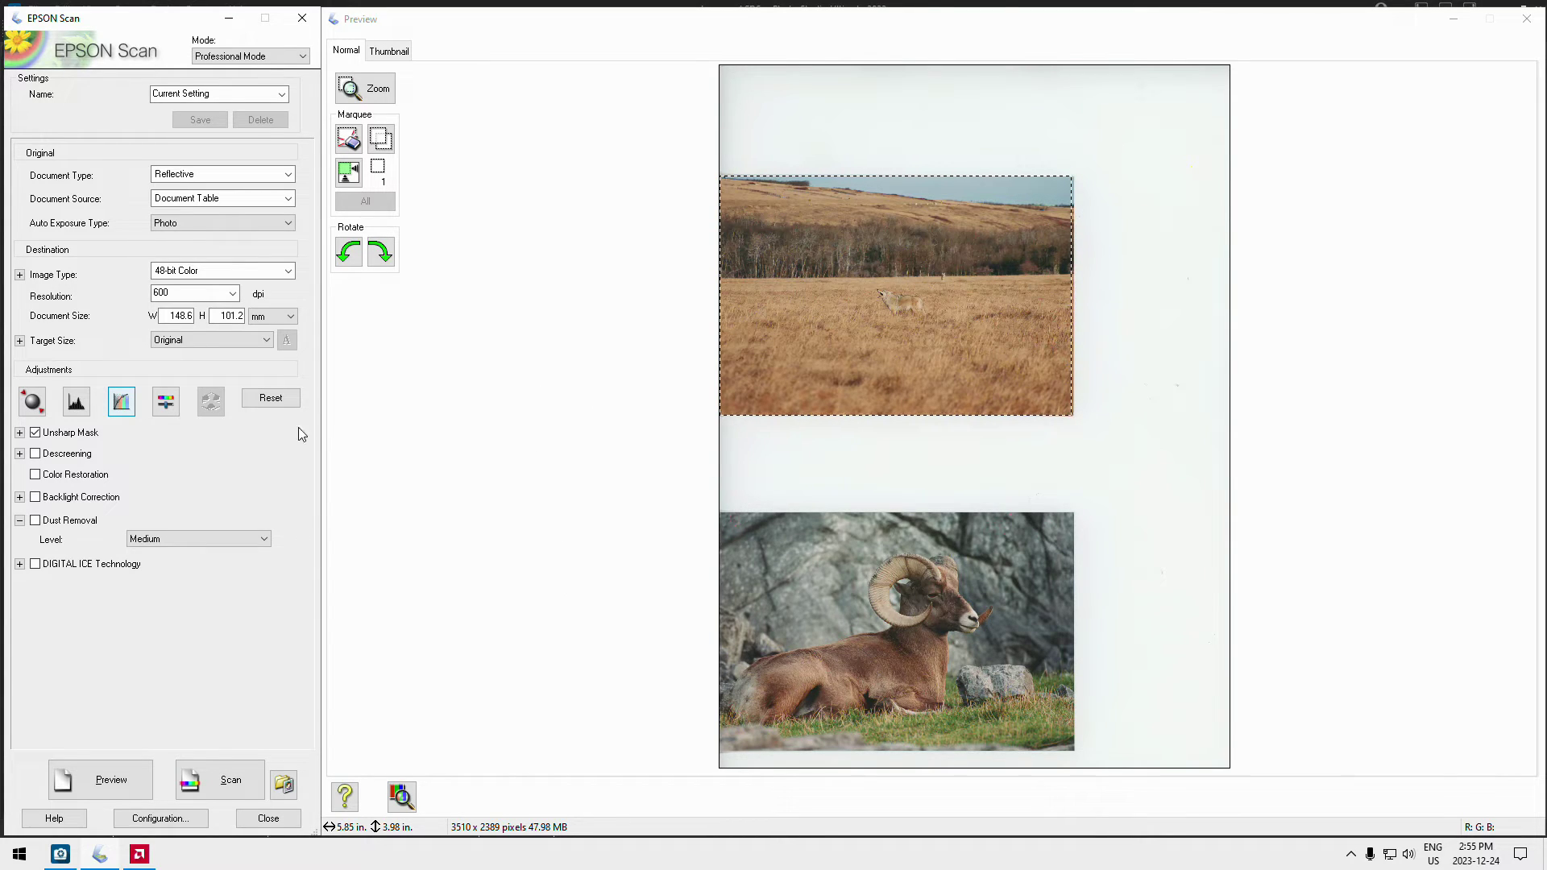
- Open Image Adjustment and lower the photo's brightness
click(173, 407)
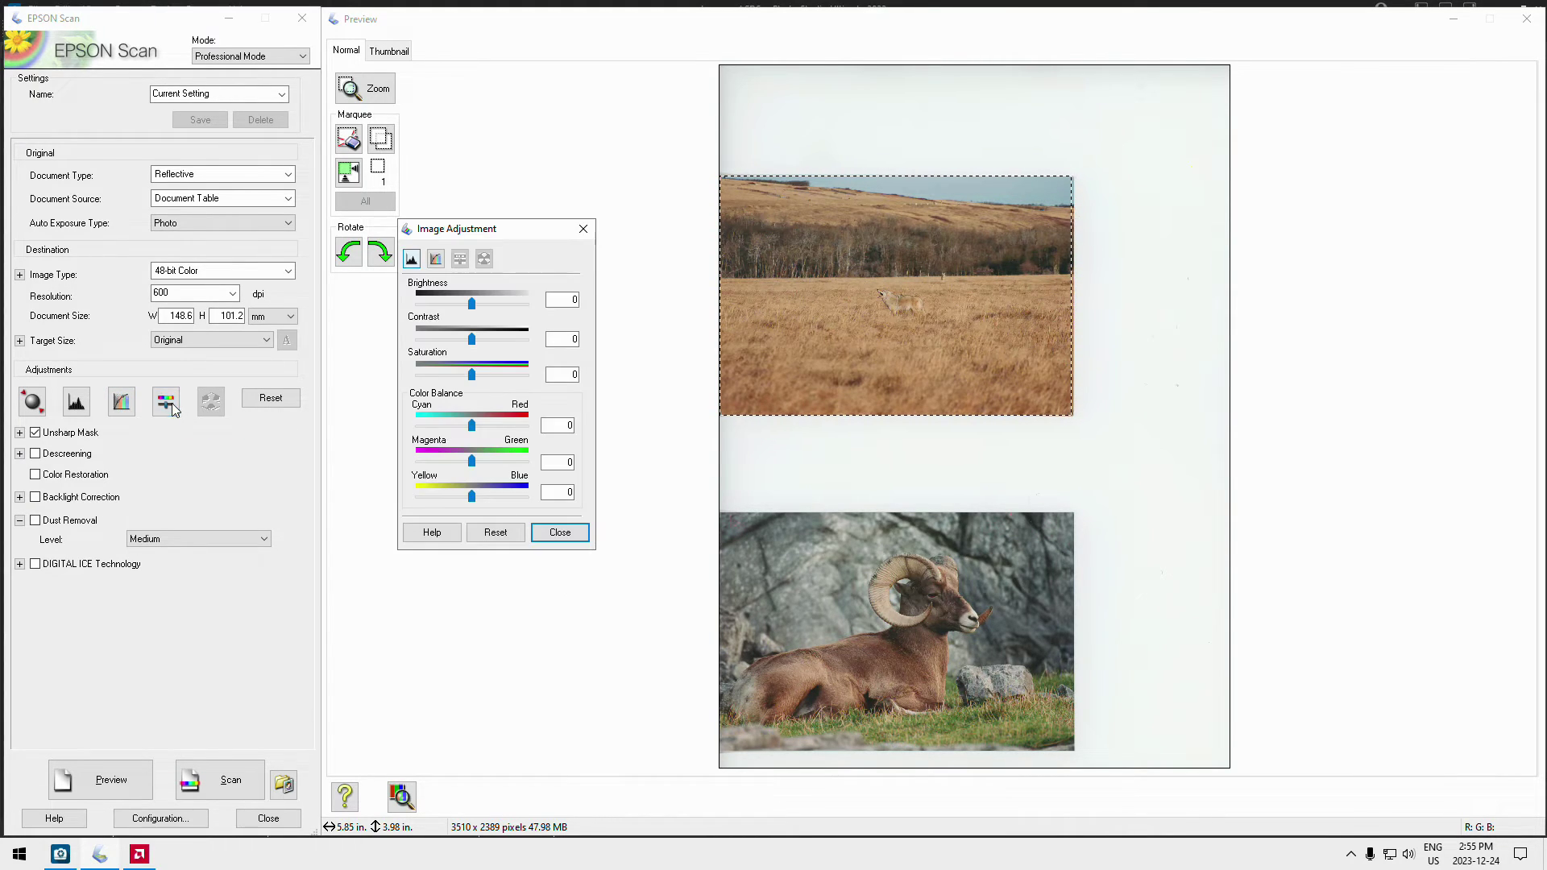
drag(546, 229, 565, 399)
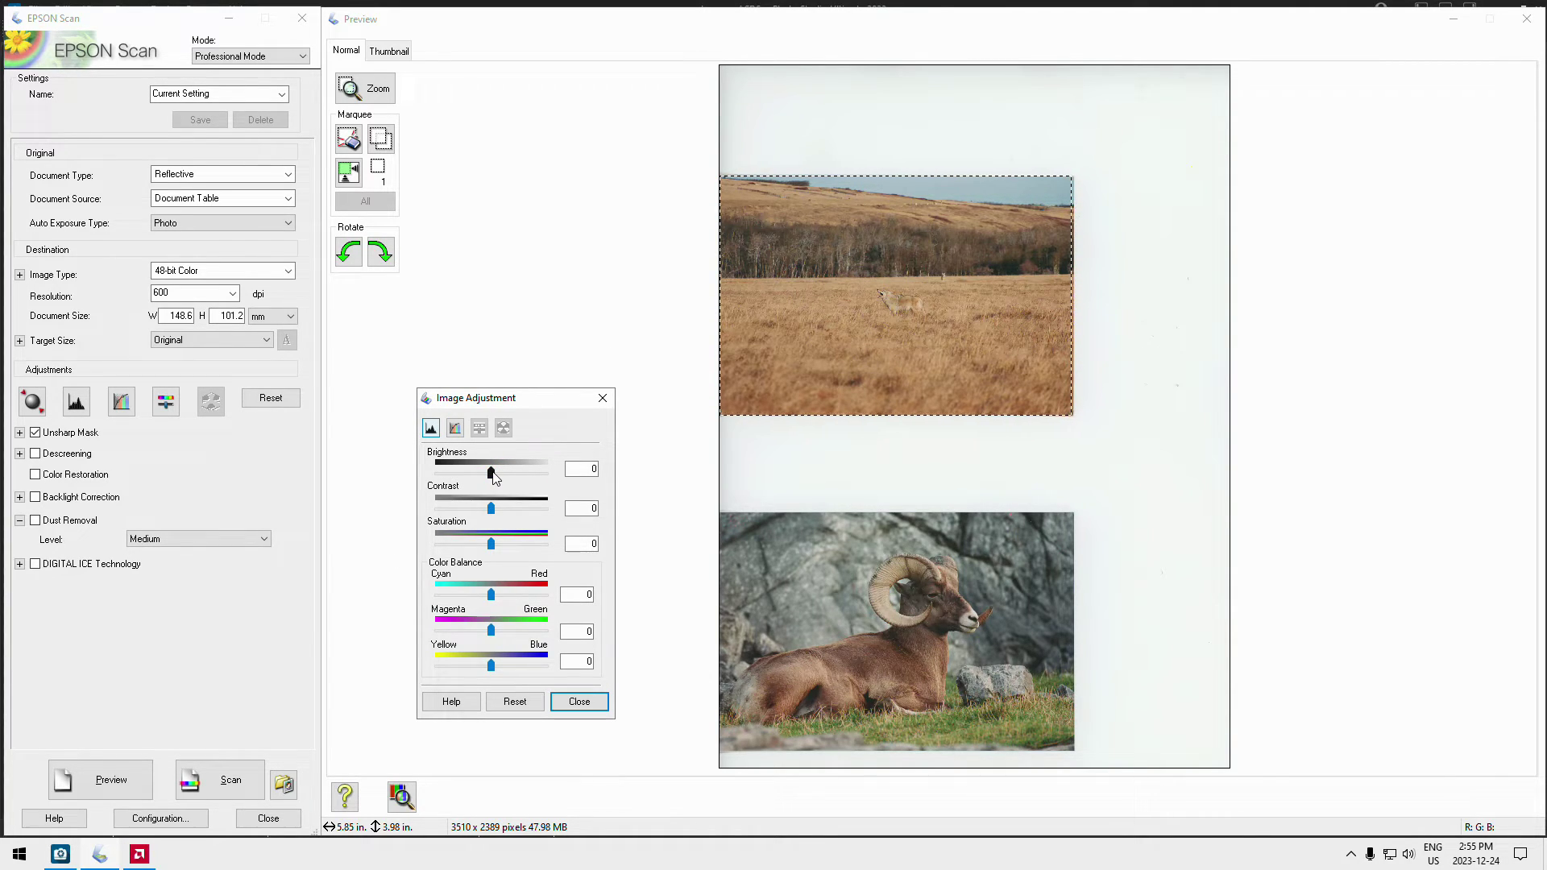
drag(491, 472, 547, 545)
- Test saturation and colour balance toward cyan, blue and green, then reset everything to 0
drag(491, 594, 483, 595)
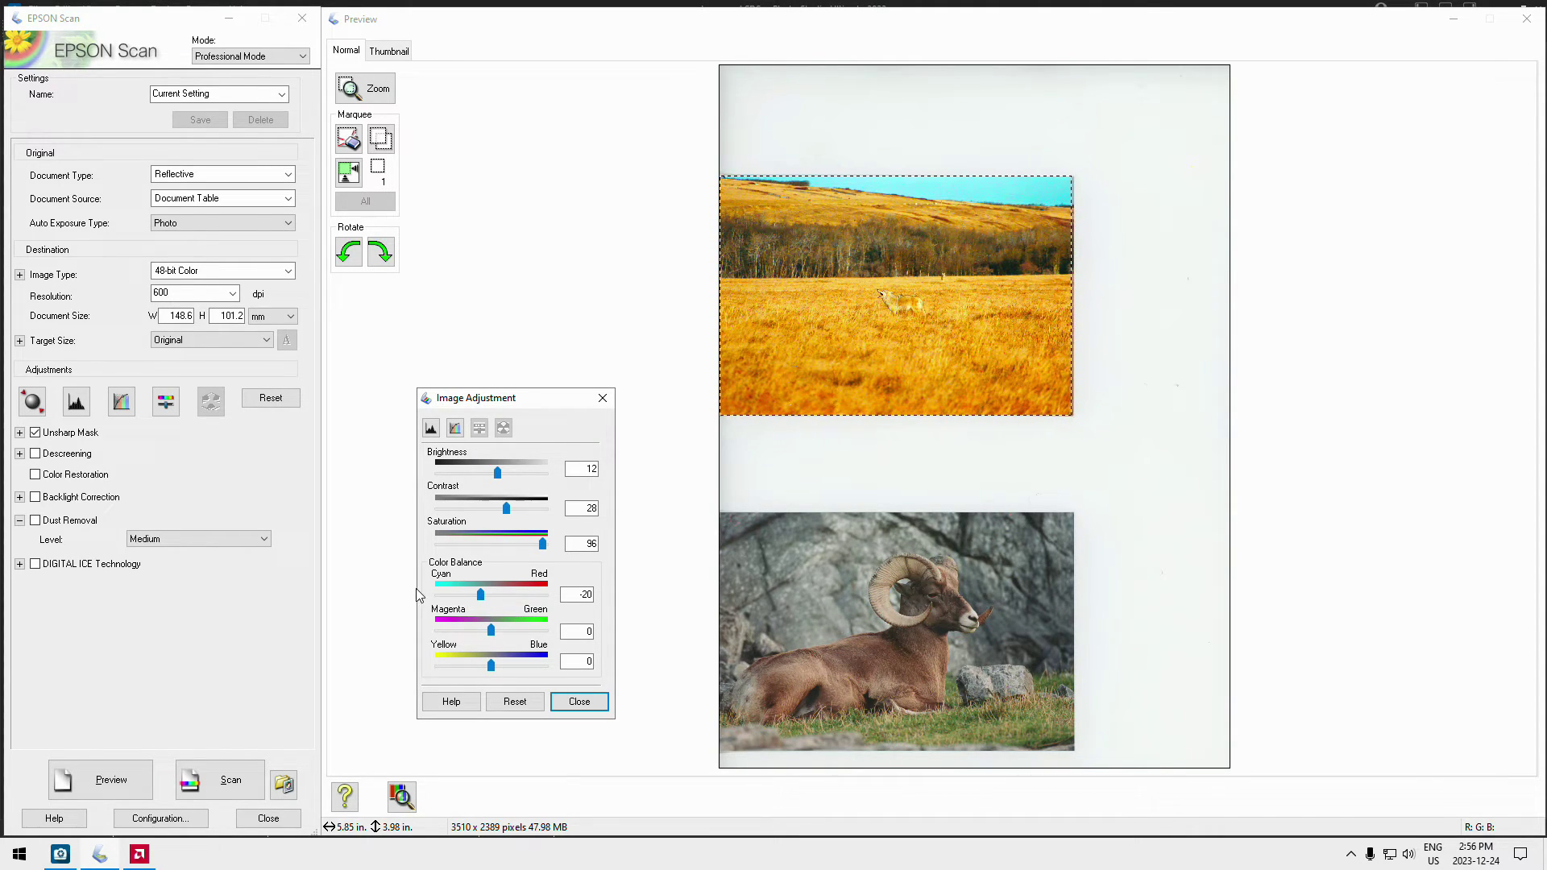
drag(483, 595, 420, 597)
drag(491, 665, 597, 665)
drag(491, 630, 545, 630)
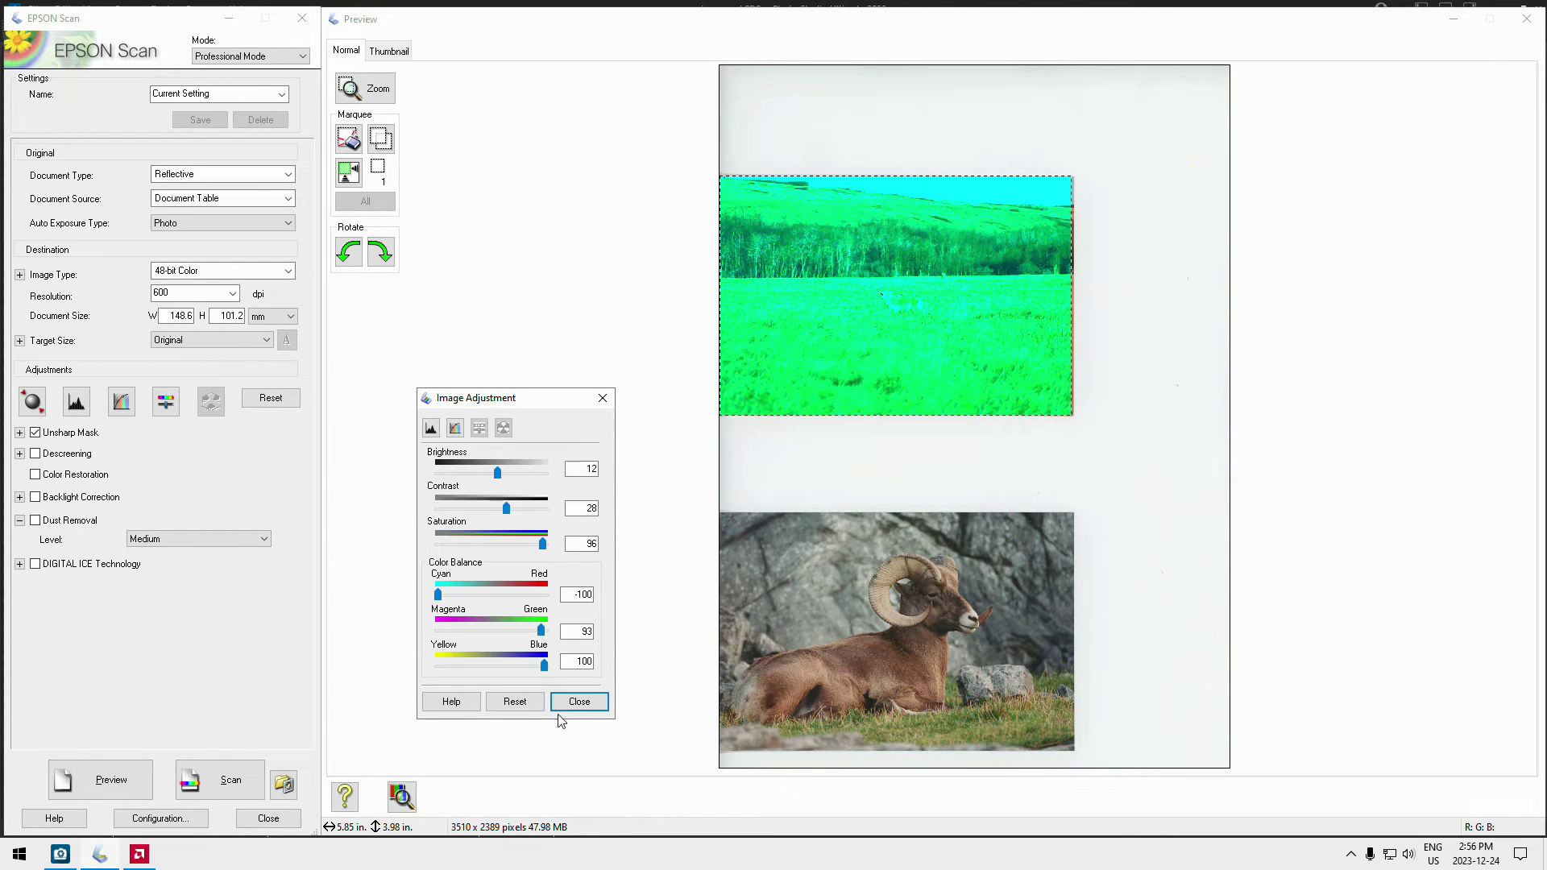
click(514, 701)
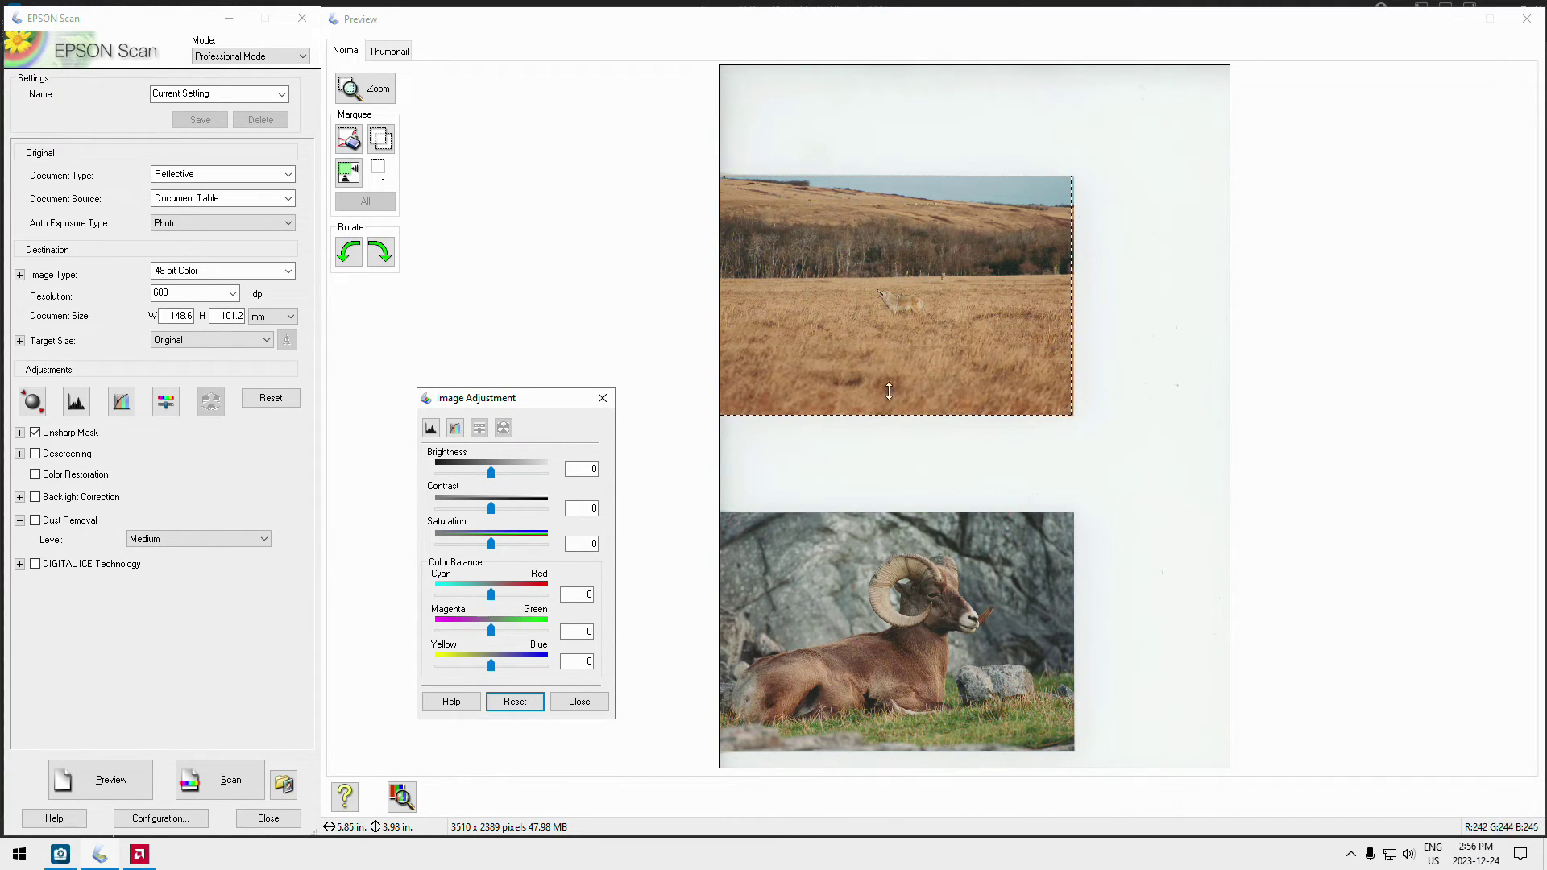
- Raise brightness to 100, reset it, then set brightness 12 and contrast 10
drag(491, 472, 532, 514)
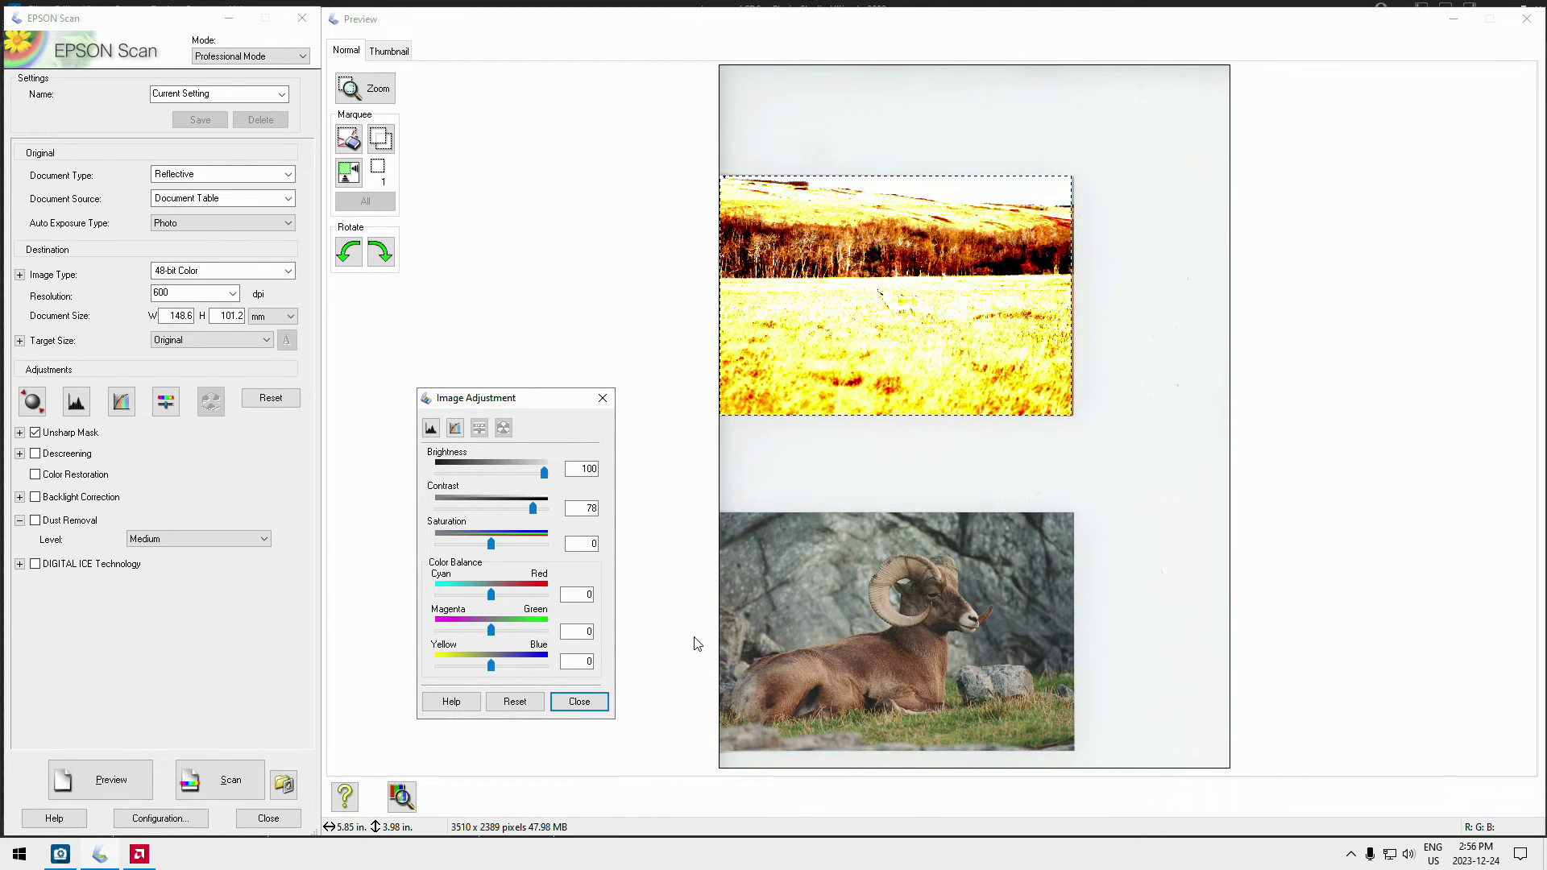
click(515, 701)
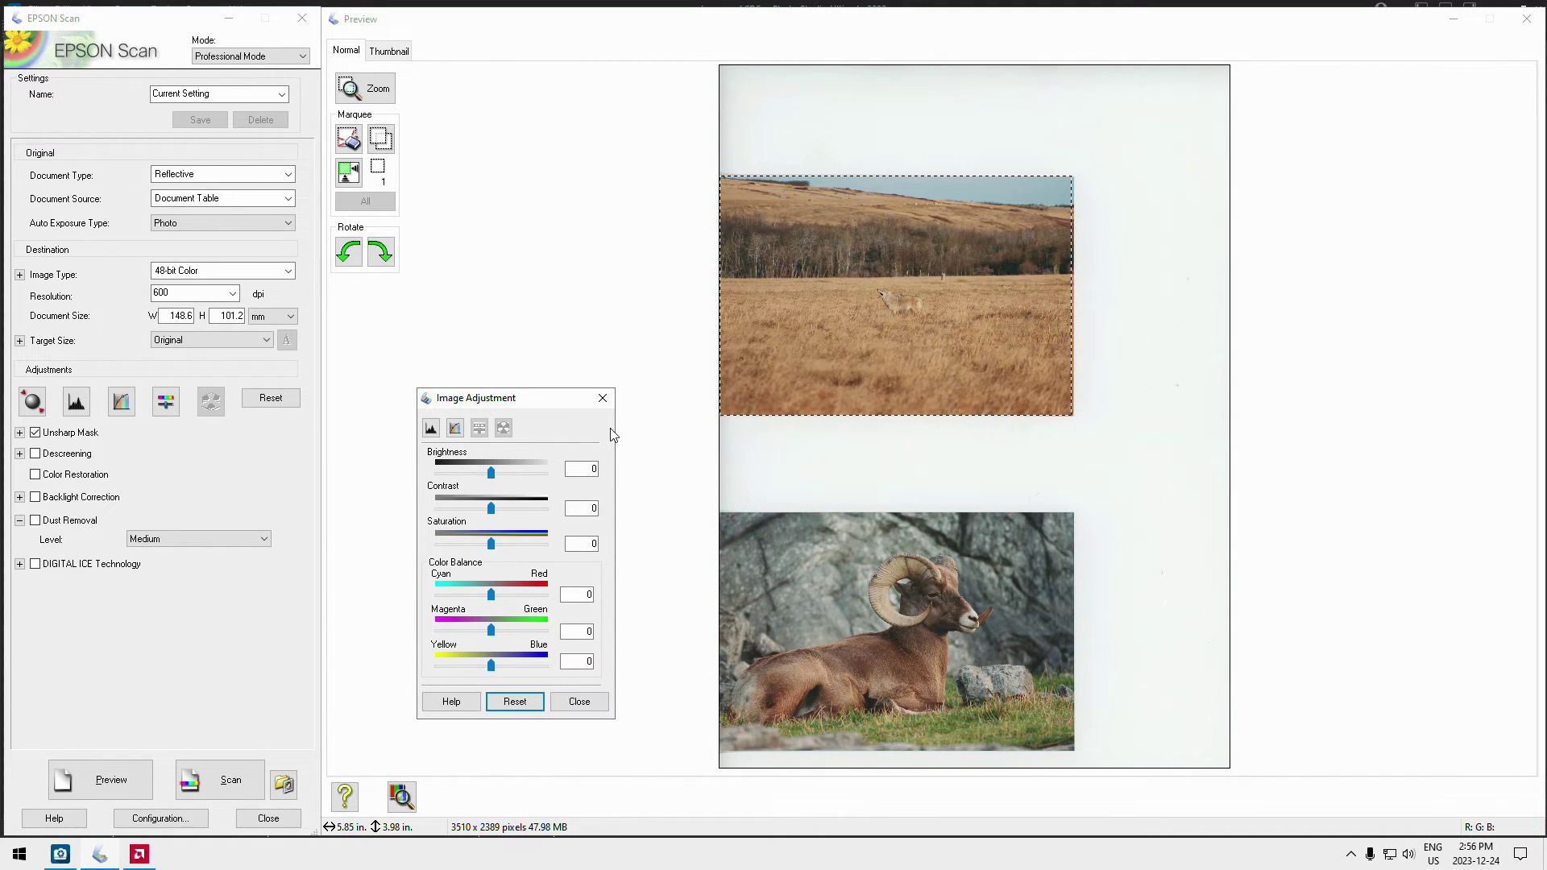
drag(493, 472, 497, 470)
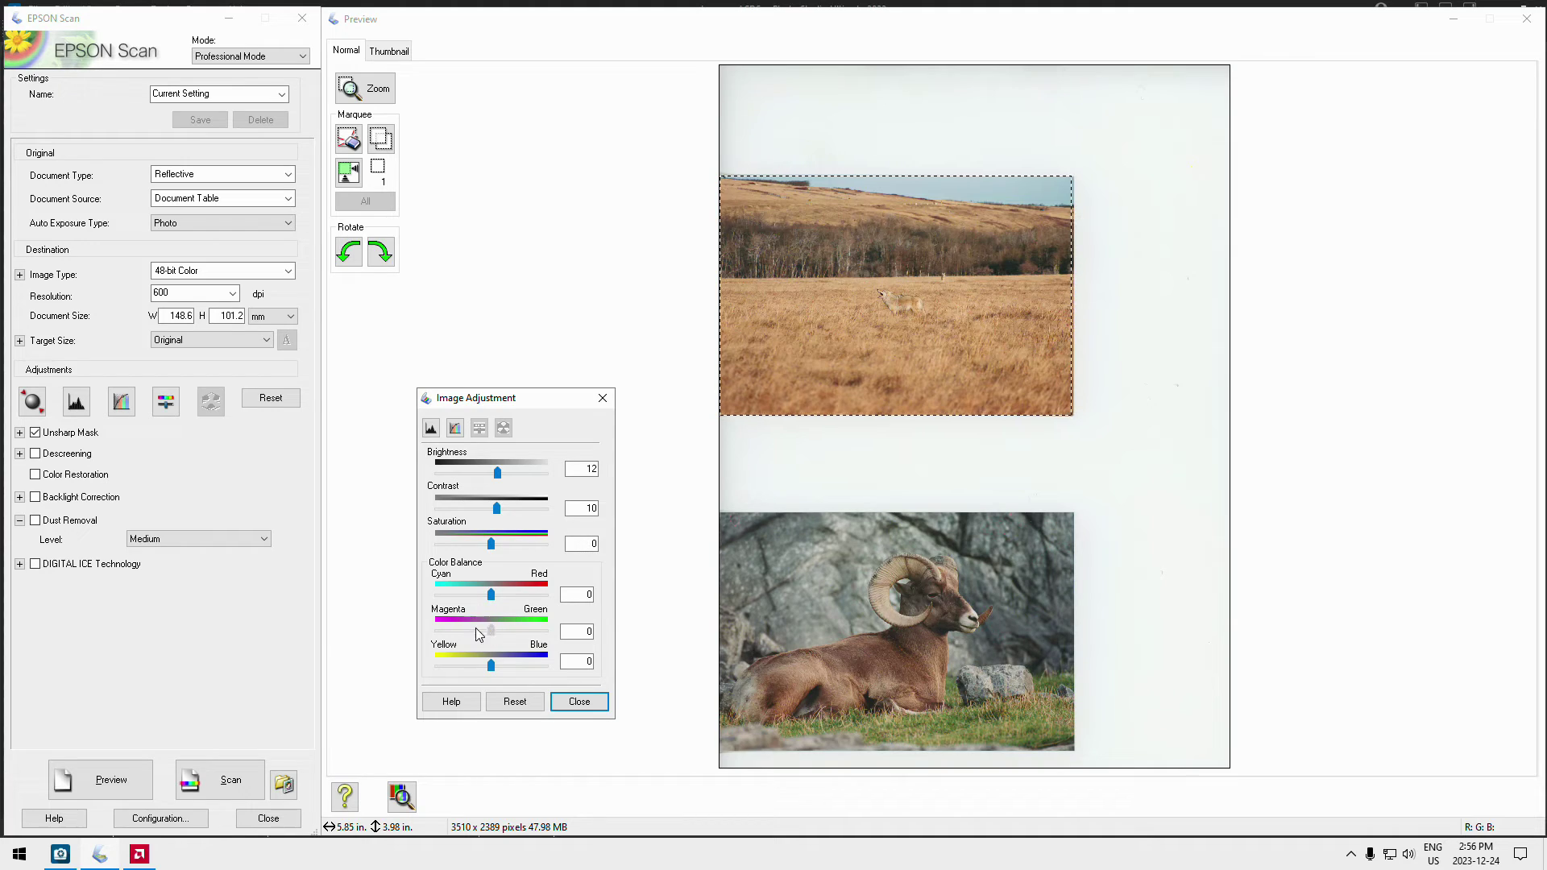
- Tint the photo magenta, drop the histogram white point to 56, then reset all enhancements
drag(475, 630, 488, 594)
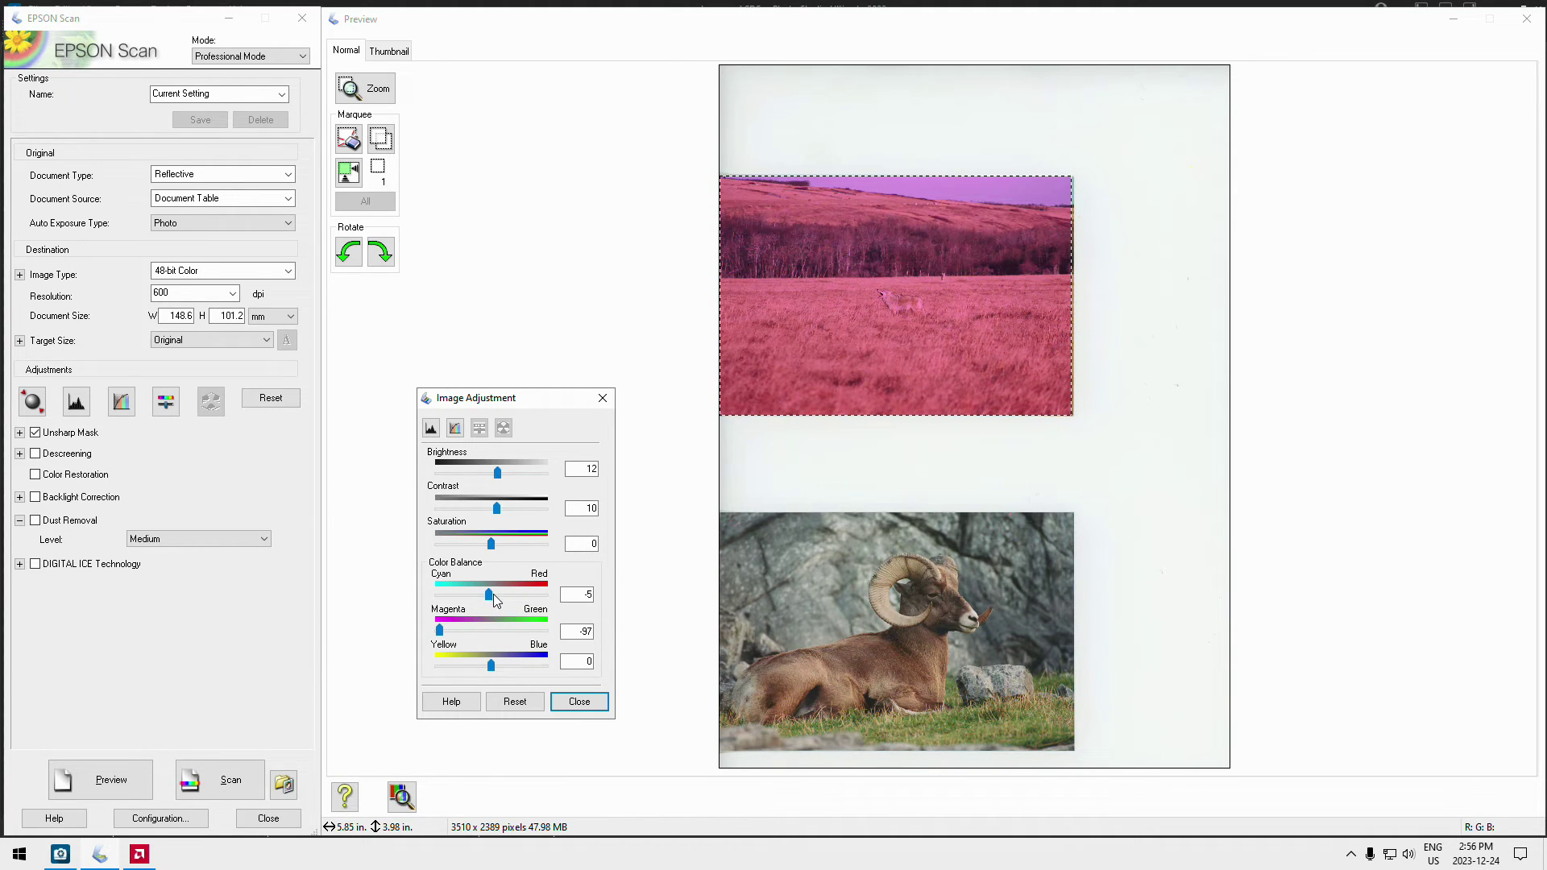
click(568, 703)
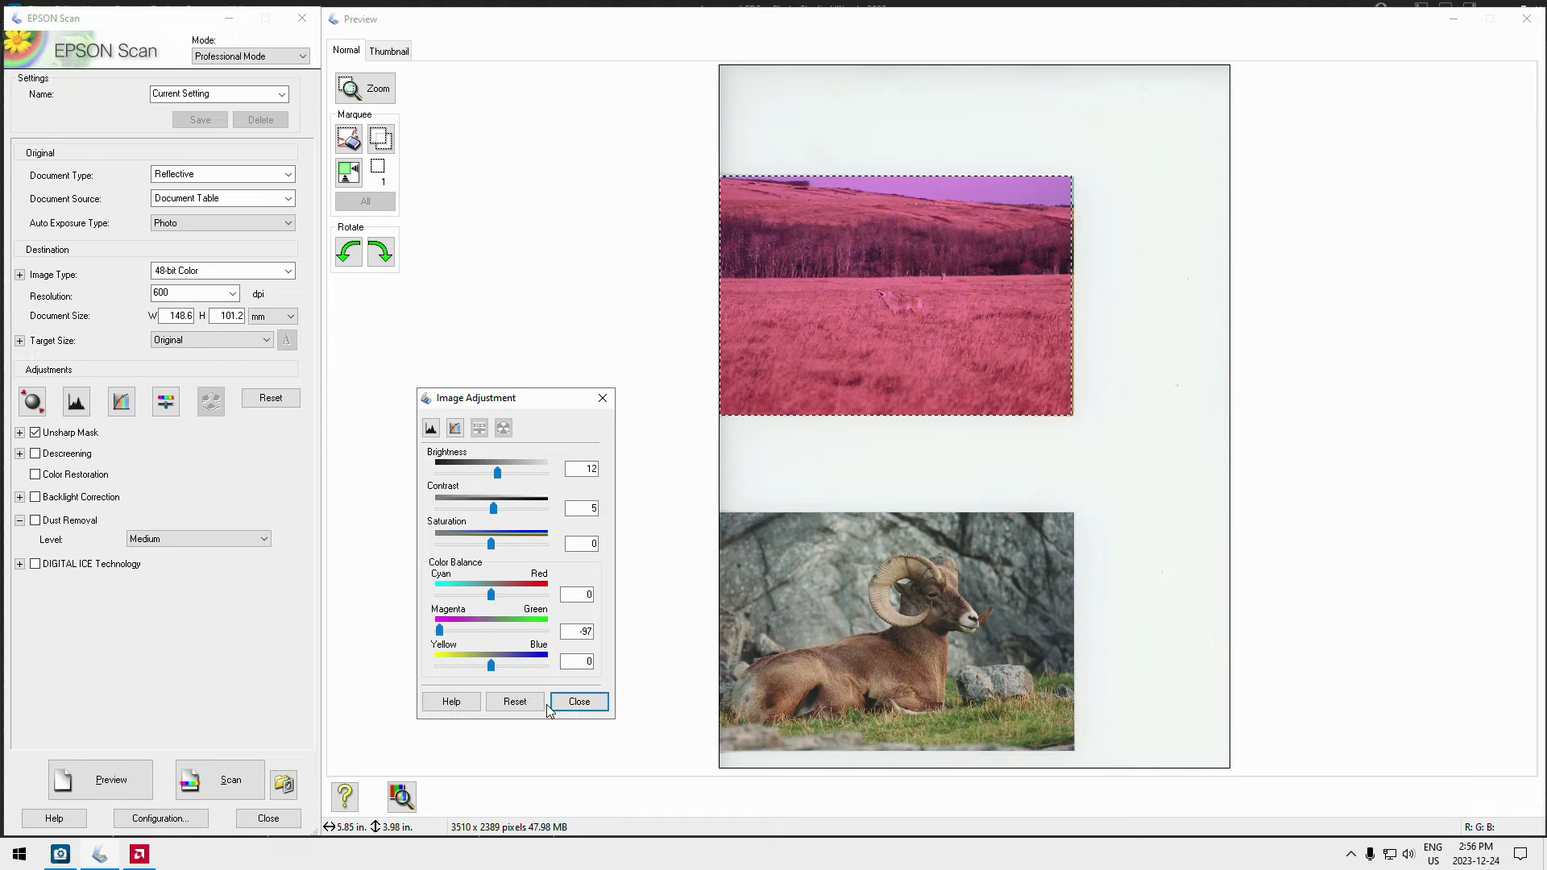
click(77, 401)
drag(646, 470, 514, 472)
click(624, 709)
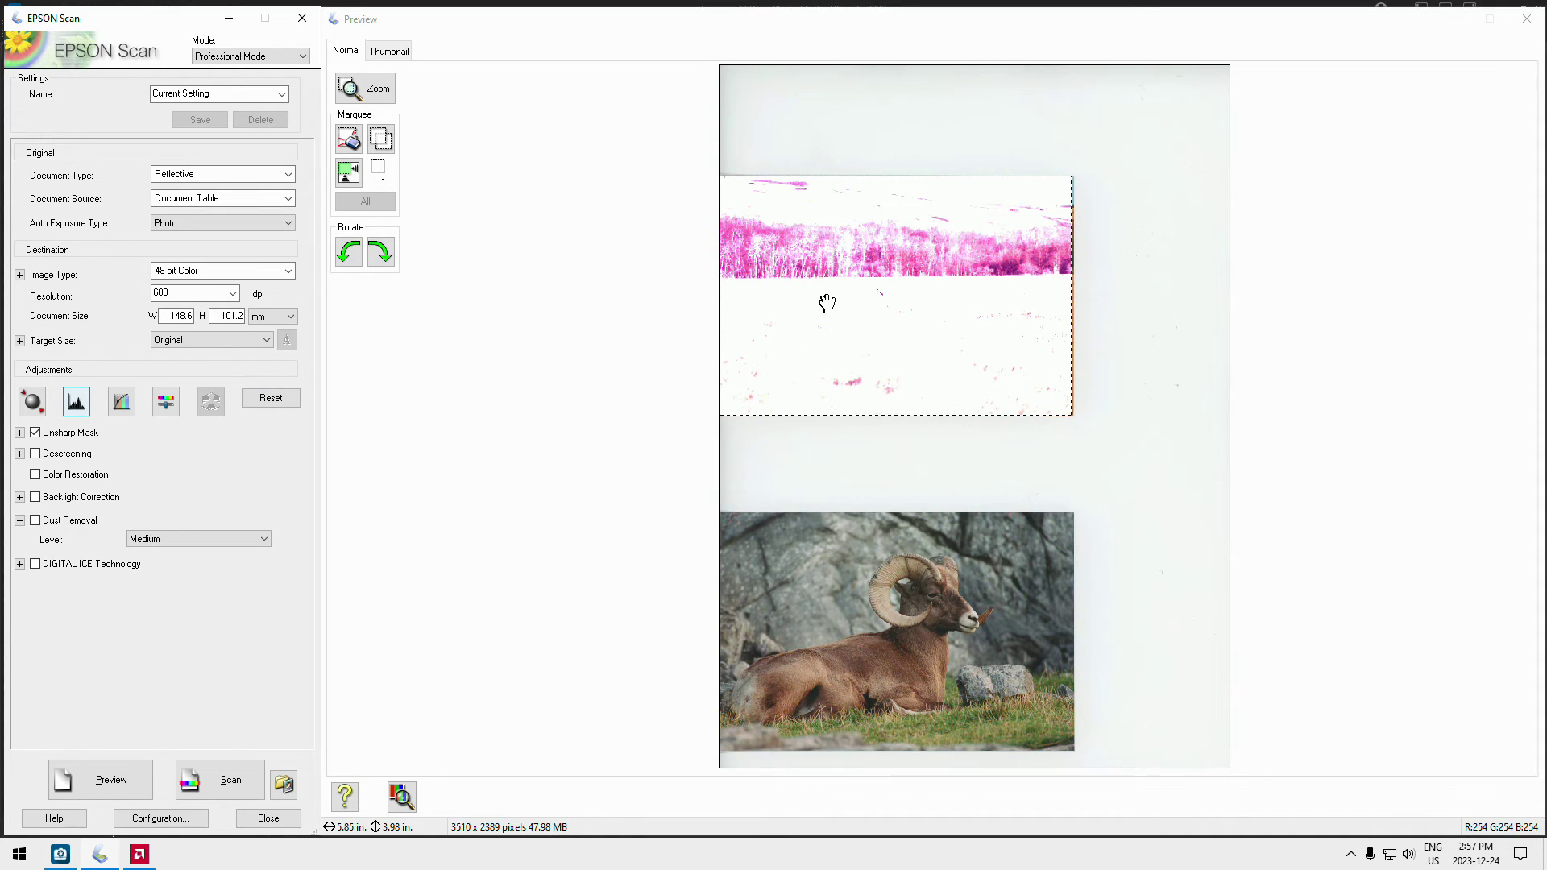
click(271, 399)
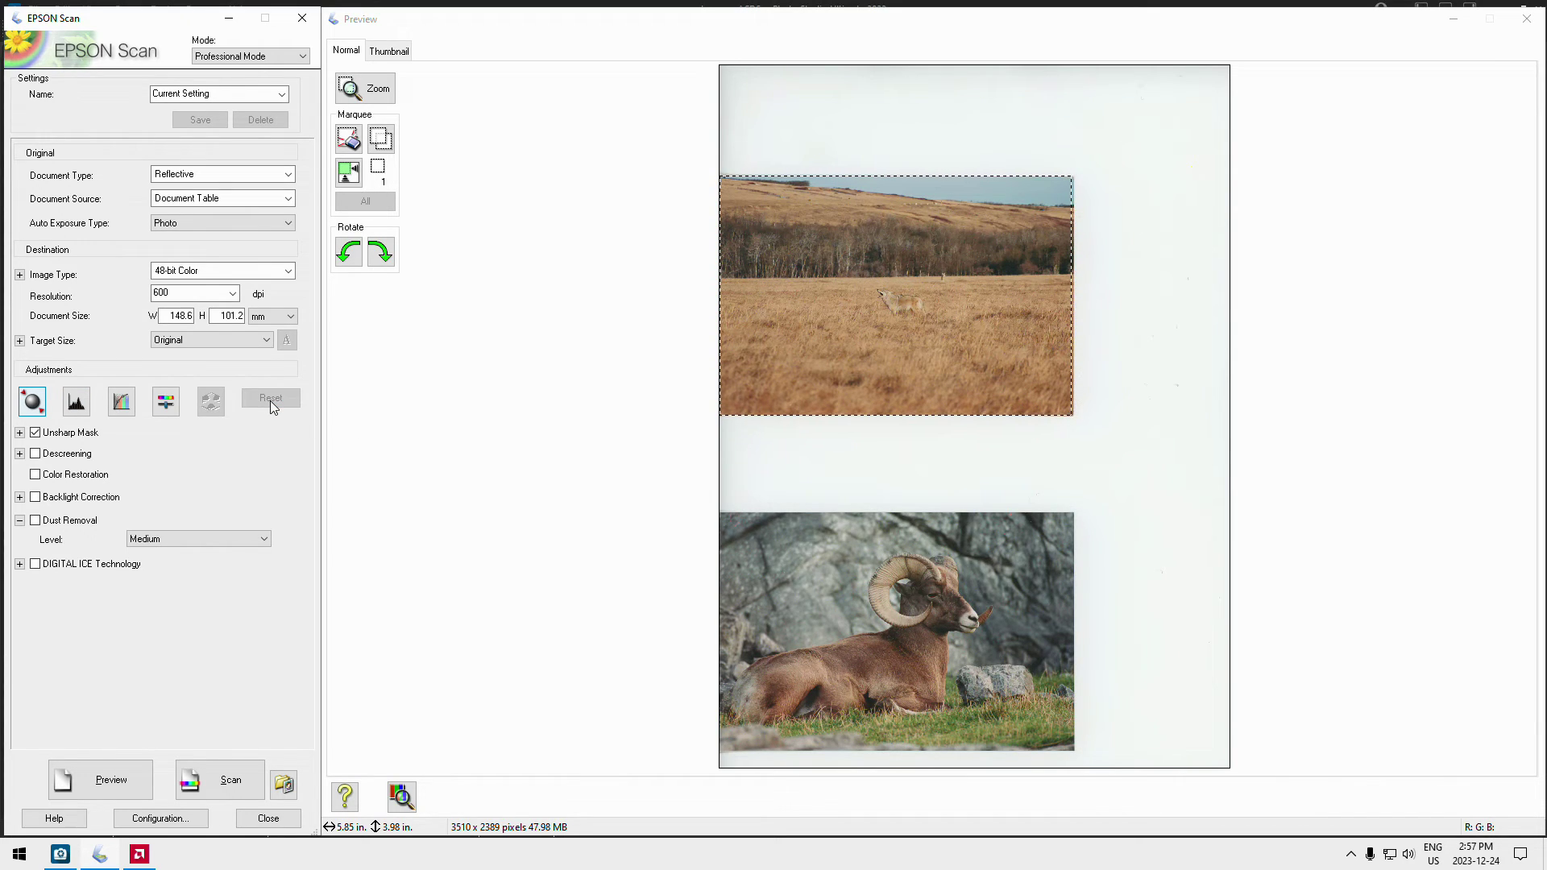